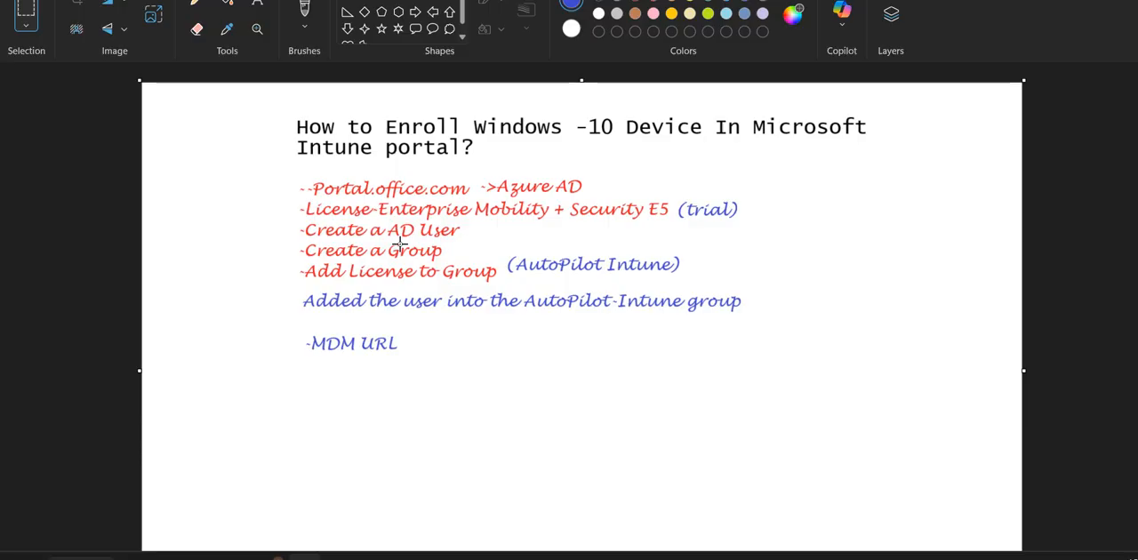
- Switch to the Microsoft Entra admin center, search for "Mobility and Security E5 Trial License" and open the Licenses page
key(alt+Tab)
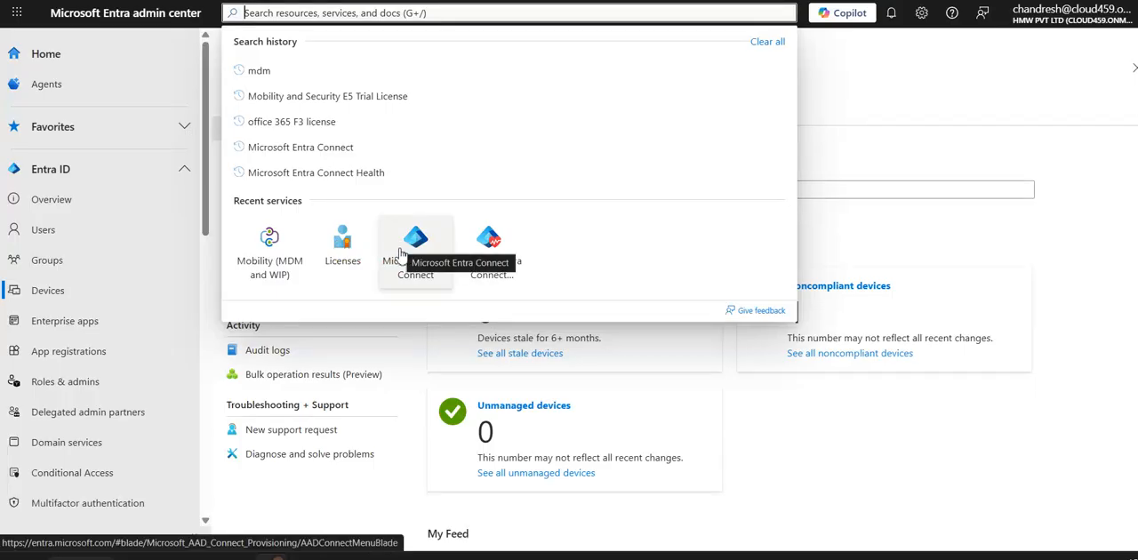
click(360, 100)
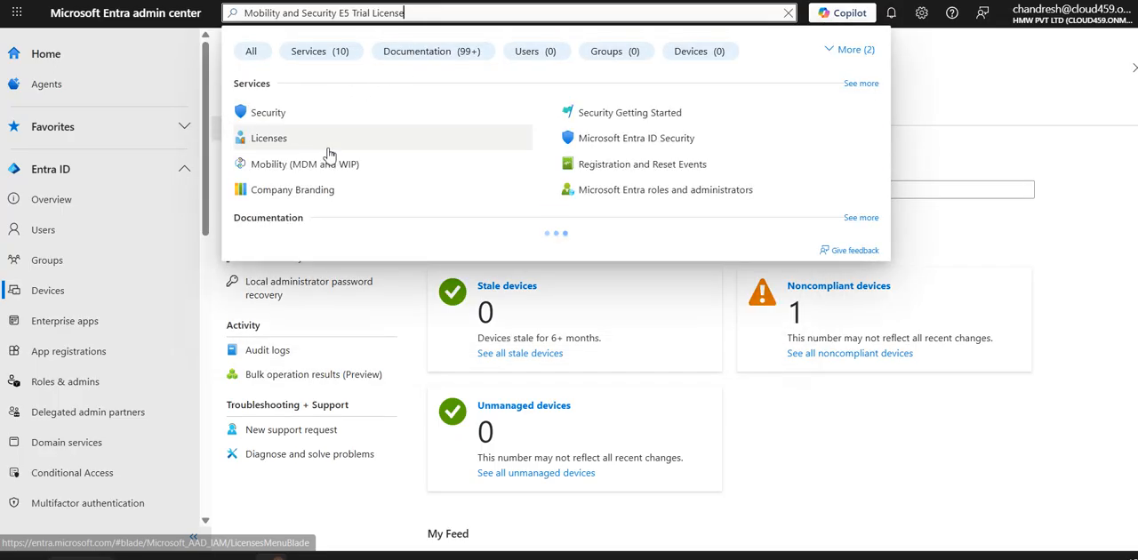
click(268, 139)
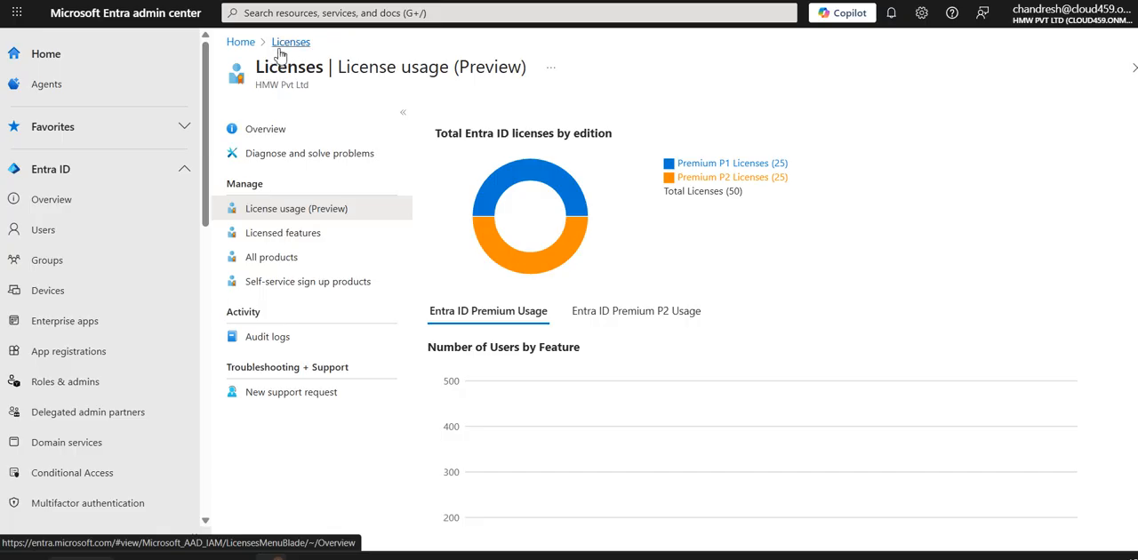
- Search the Entra admin center for "MDM" and open the Mobility (MDM and WIP) service
click(303, 13)
text(MDM)
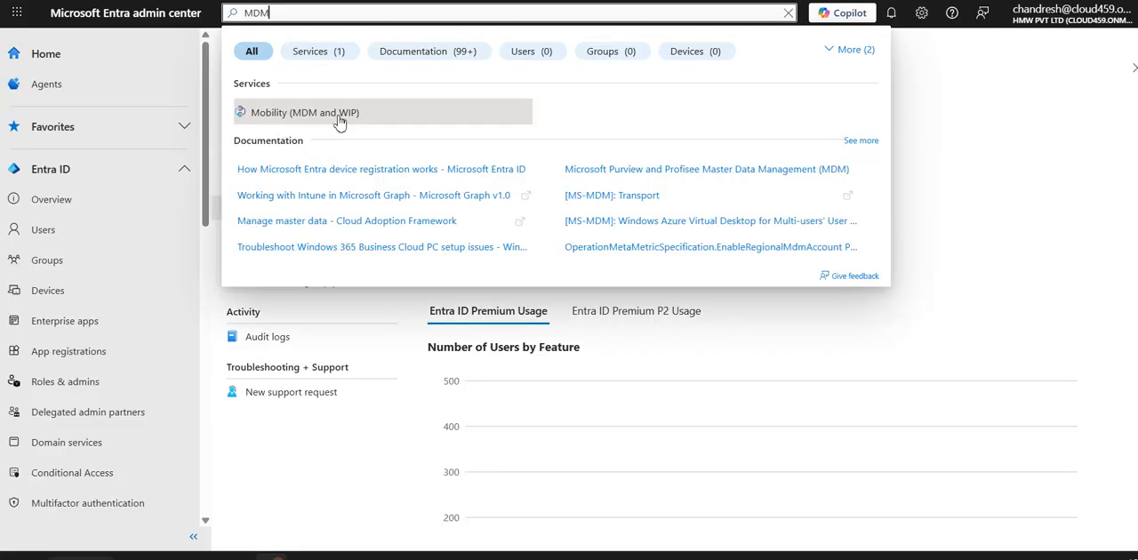
click(338, 116)
- Switch to Paint and add the text "into Windows 10" after "-MDM URL" in the notes
click(346, 558)
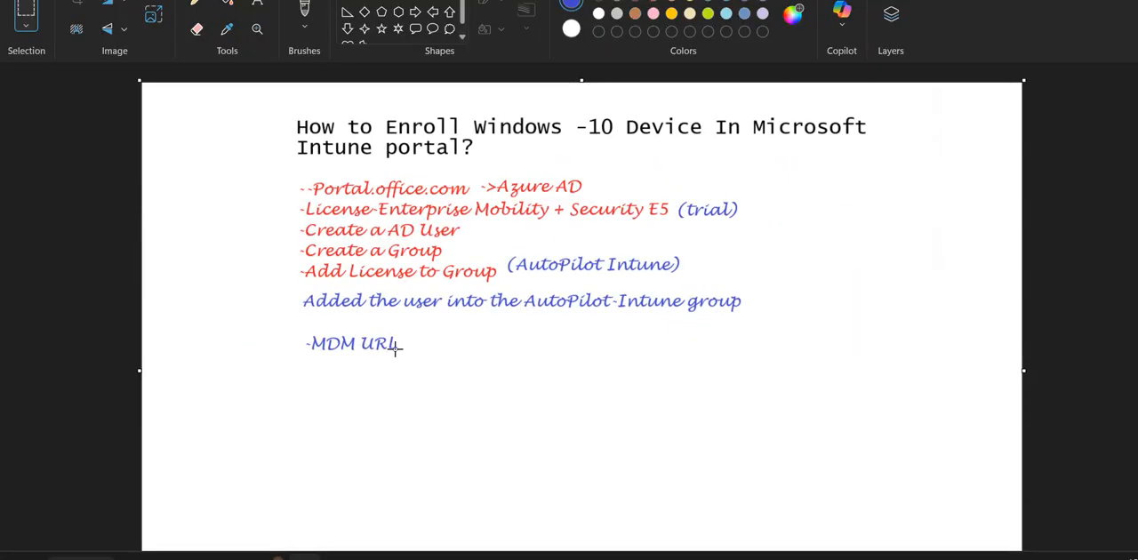
click(257, 4)
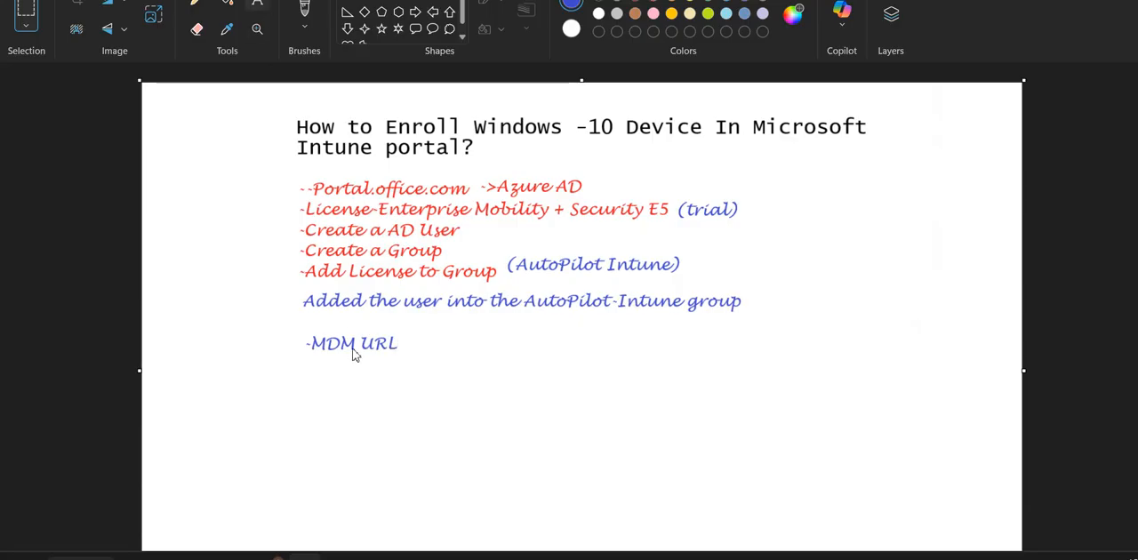
click(403, 343)
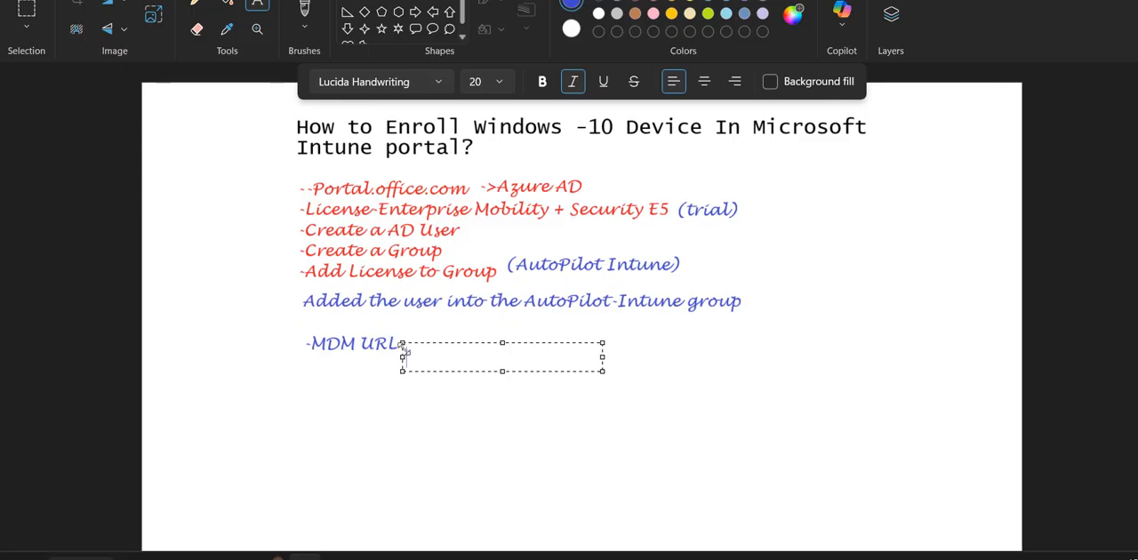
drag(402, 343, 409, 333)
text(into Windows)
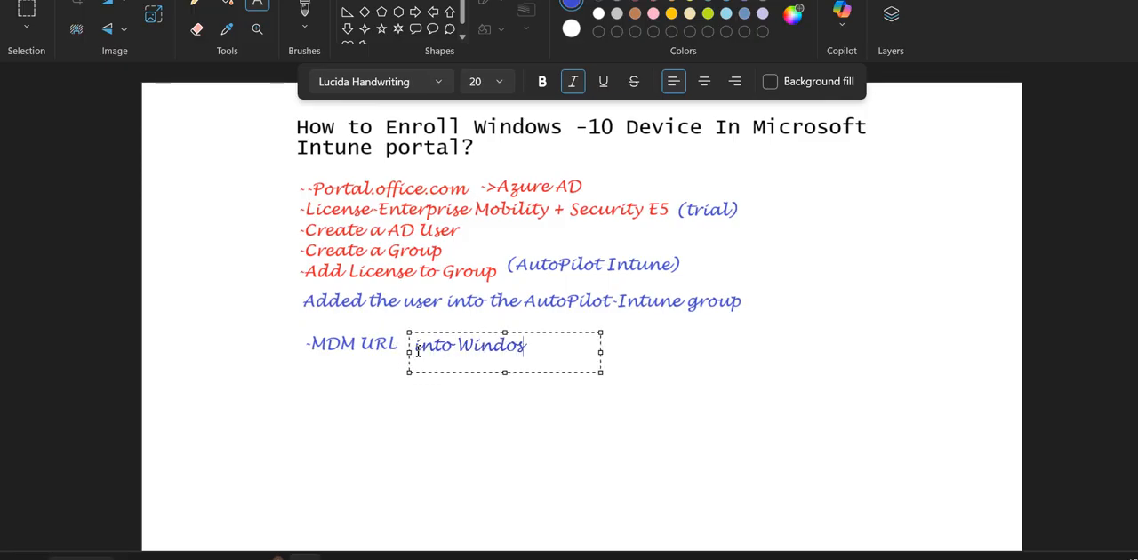
key(BackSpace)
text(ws 10)
- Return to the Entra admin center, open the Microsoft Intune mobility settings and select the whole MDM discovery URL
click(340, 557)
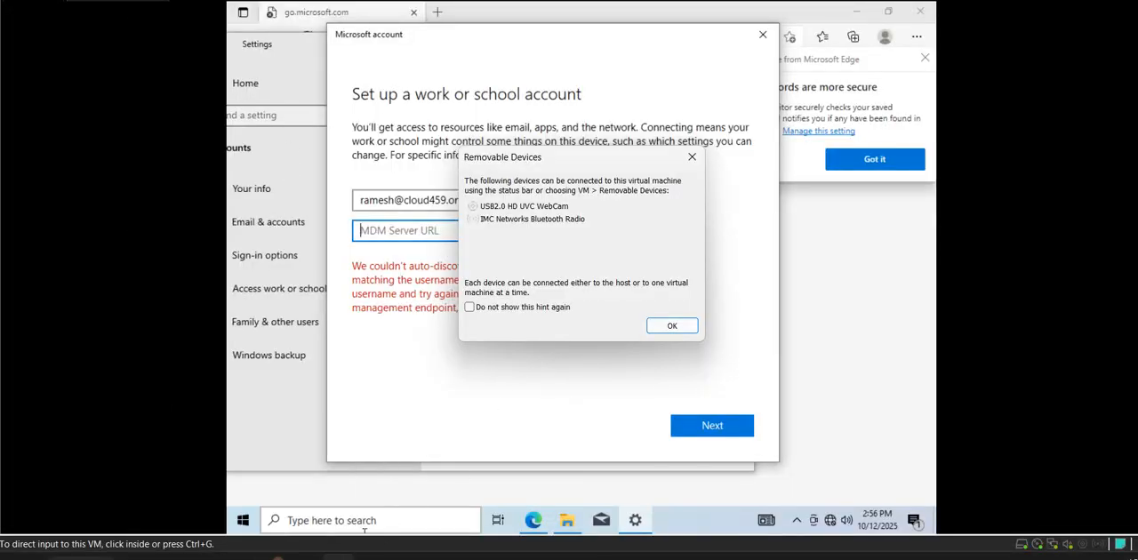
click(273, 557)
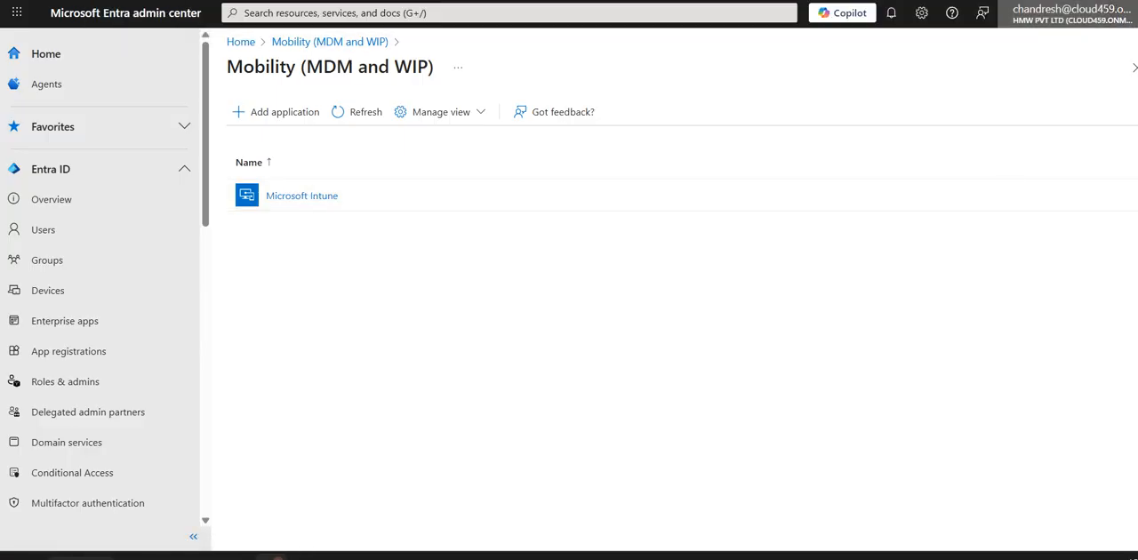
click(1117, 18)
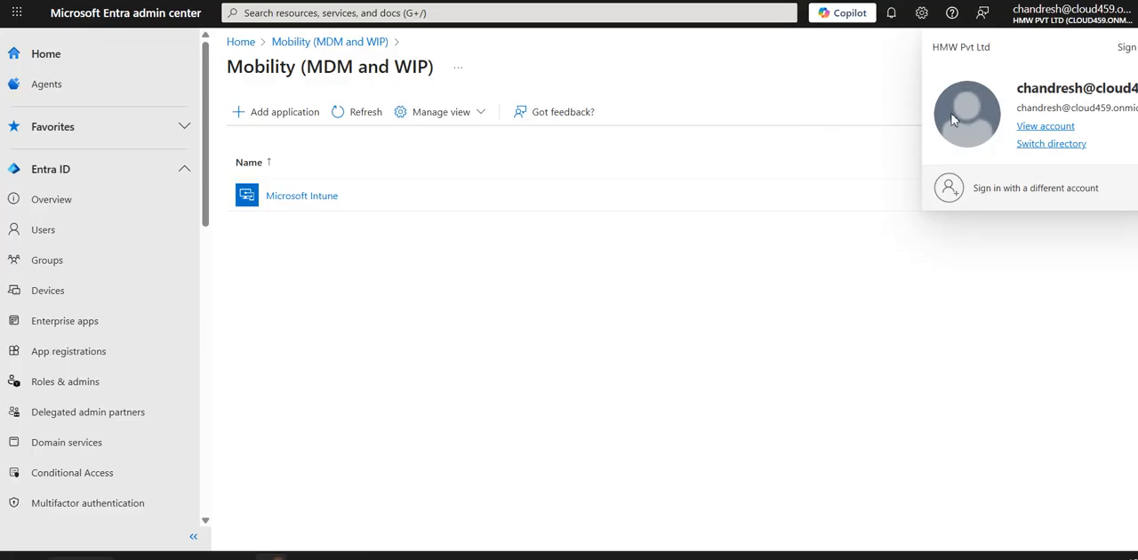
click(313, 203)
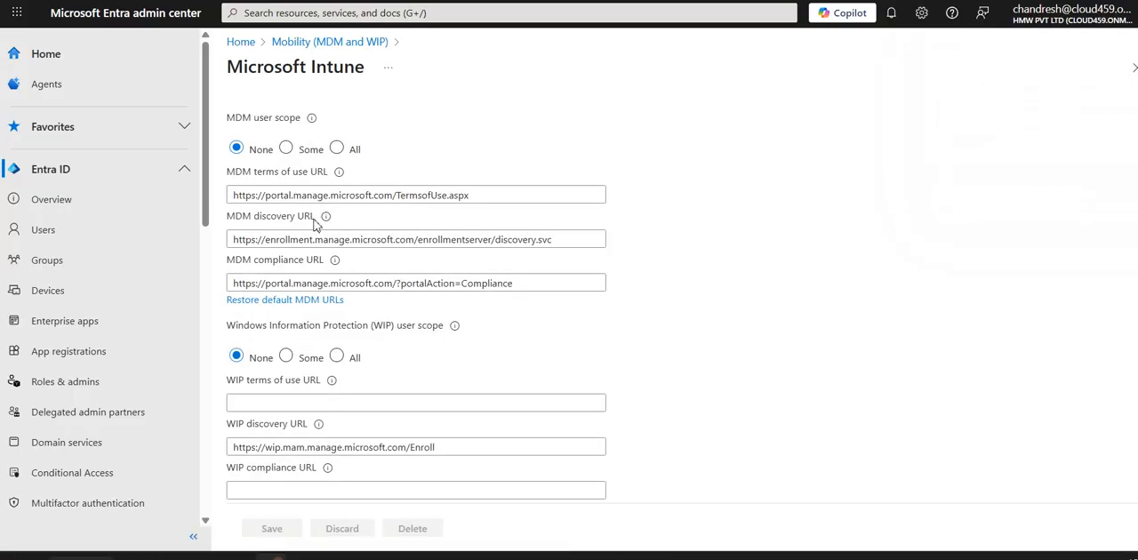
click(318, 240)
drag(564, 245, 231, 239)
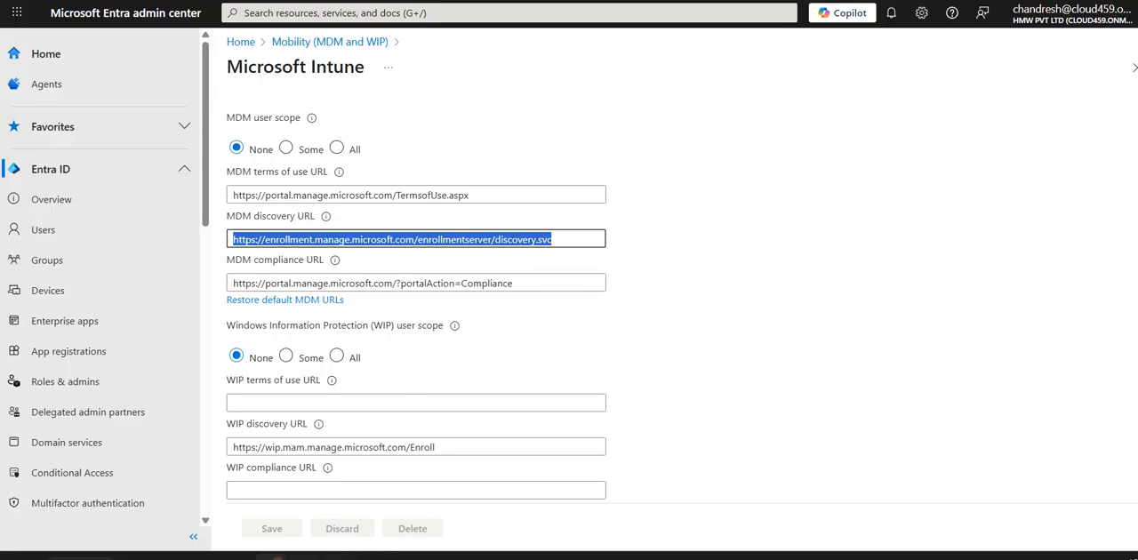
- Switch to the Windows 10 virtual machine in VMware Workstation and dismiss the Removable Devices hint
mouse_move(338, 558)
click(366, 531)
click(667, 326)
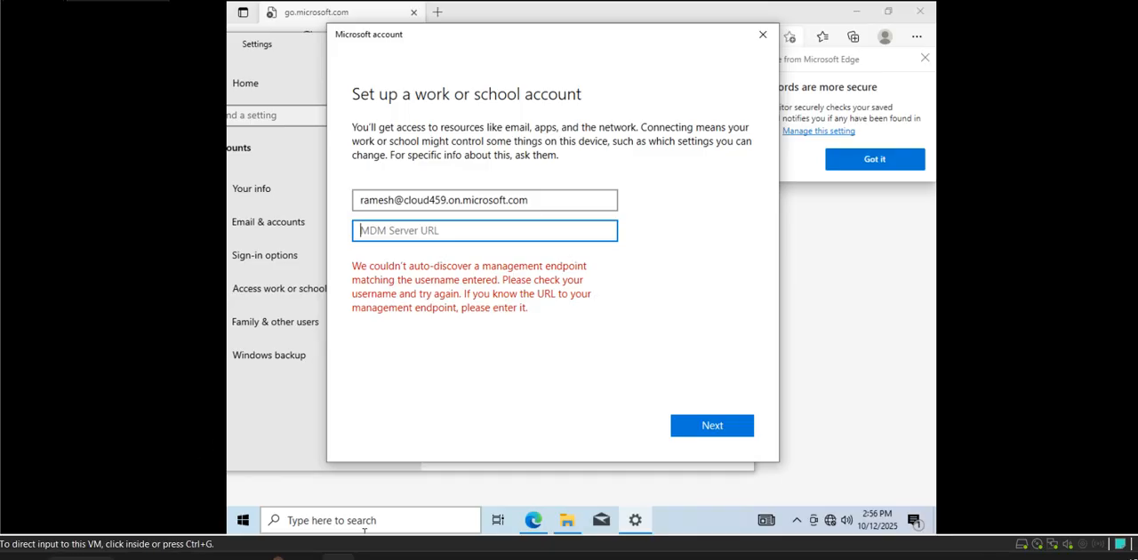
click(972, 558)
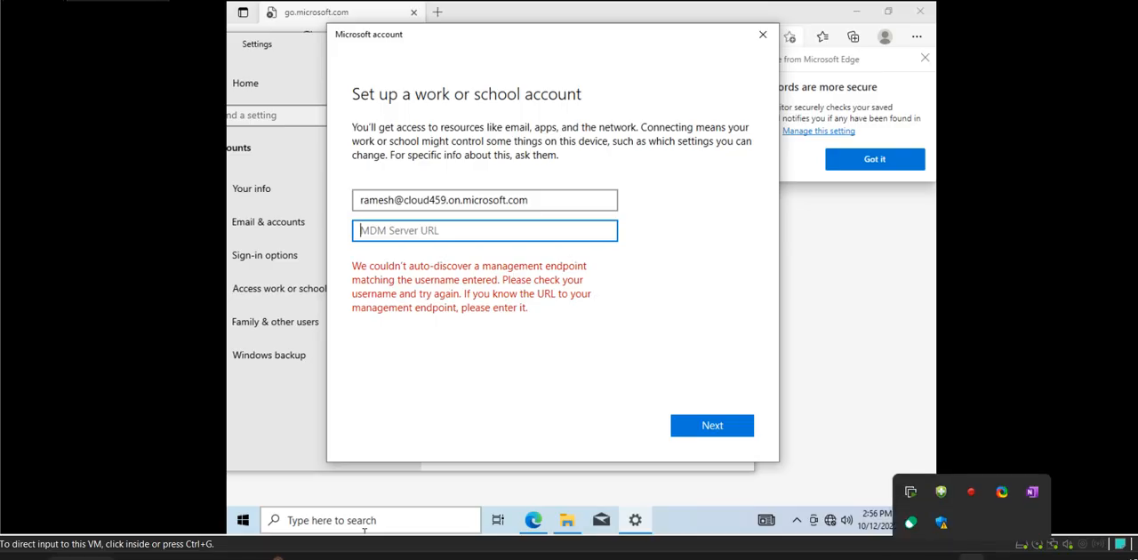
right_click(976, 490)
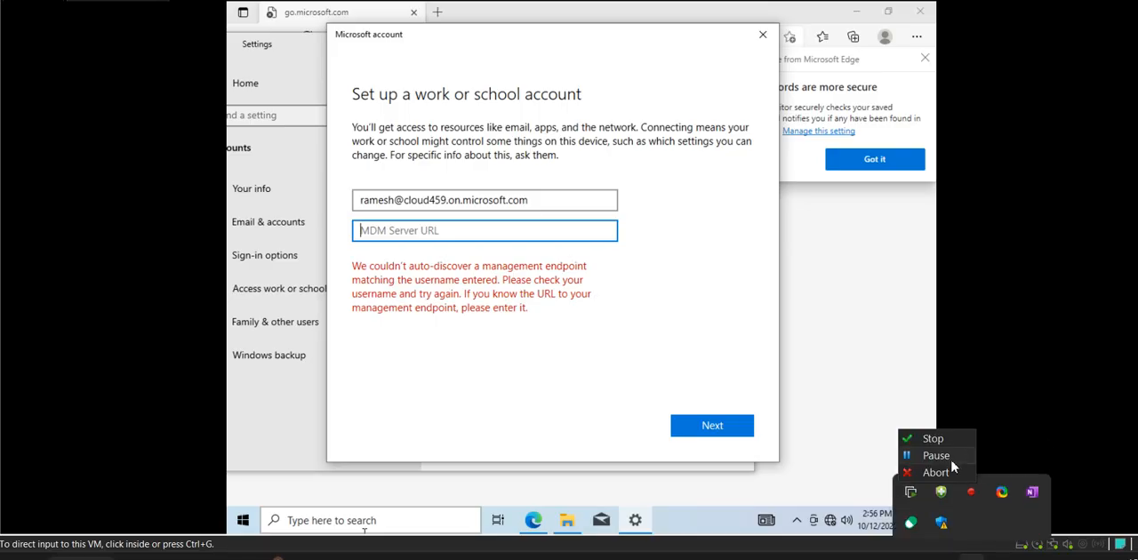
click(954, 455)
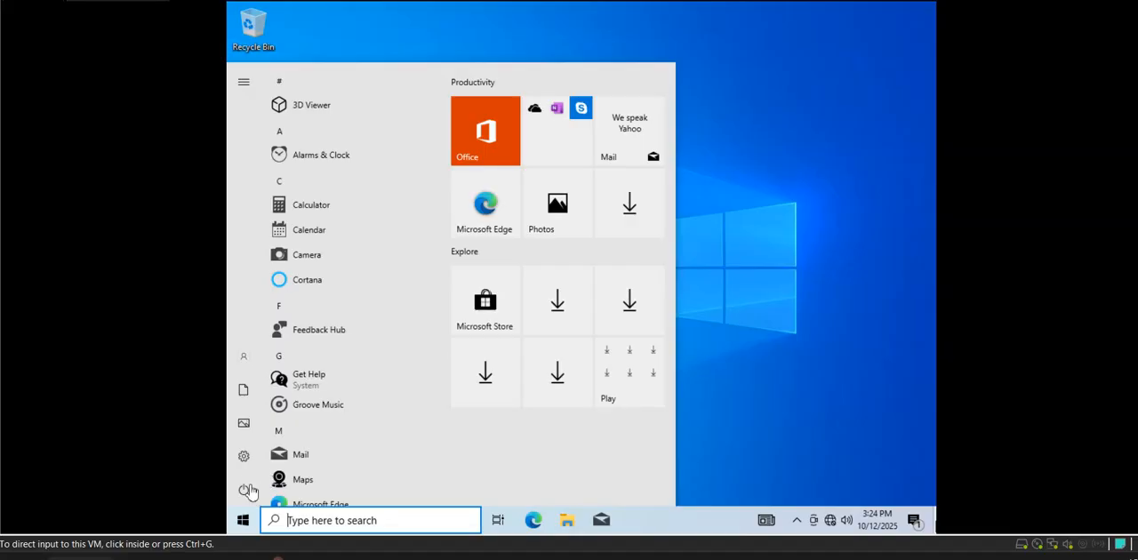
- Open Windows Settings inside the Windows 10 virtual machine and keep the virtual machine window maximized
click(246, 460)
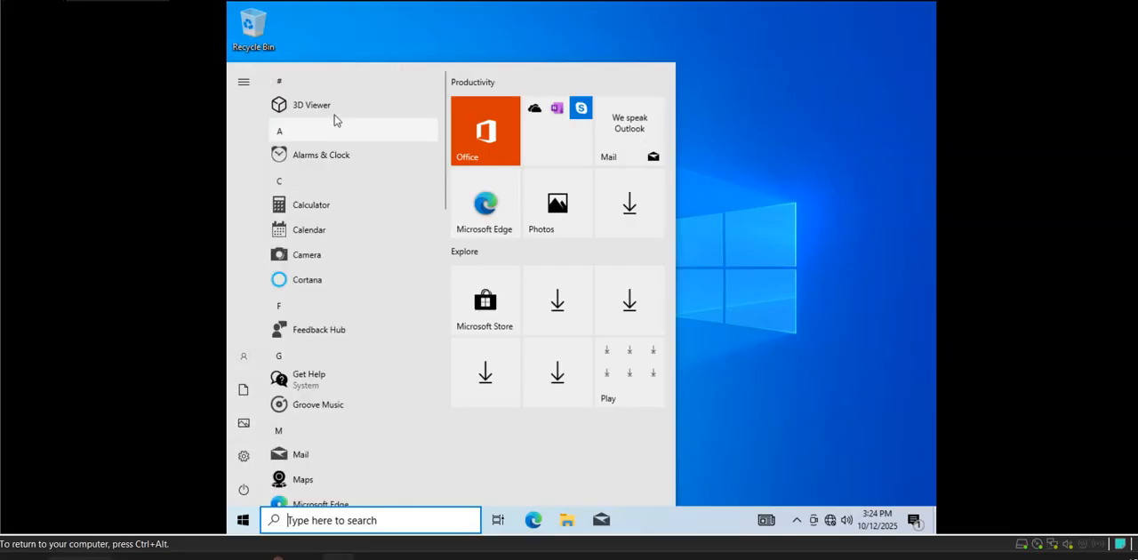
scroll(355, 393, down, 3)
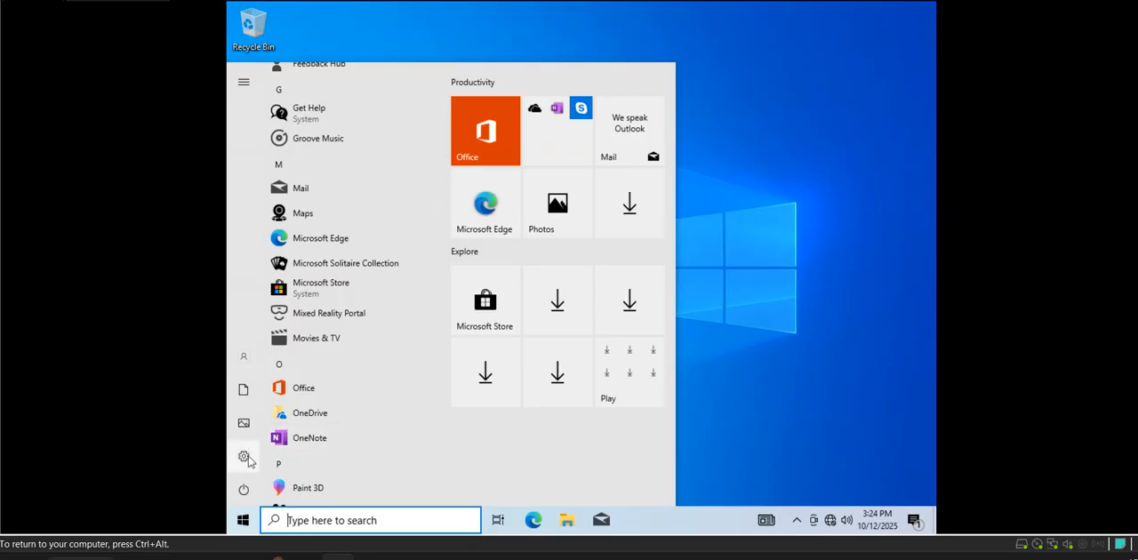
mouse_move(246, 458)
click(278, 457)
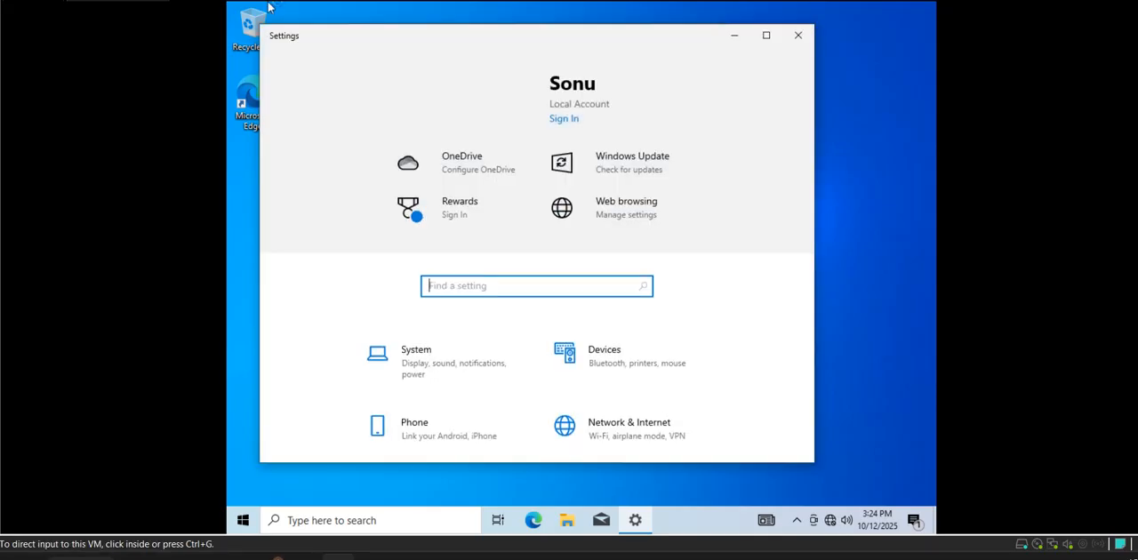
mouse_move(1000, 1)
mouse_down()
mouse_move(847, 62)
mouse_move(705, 69)
mouse_up()
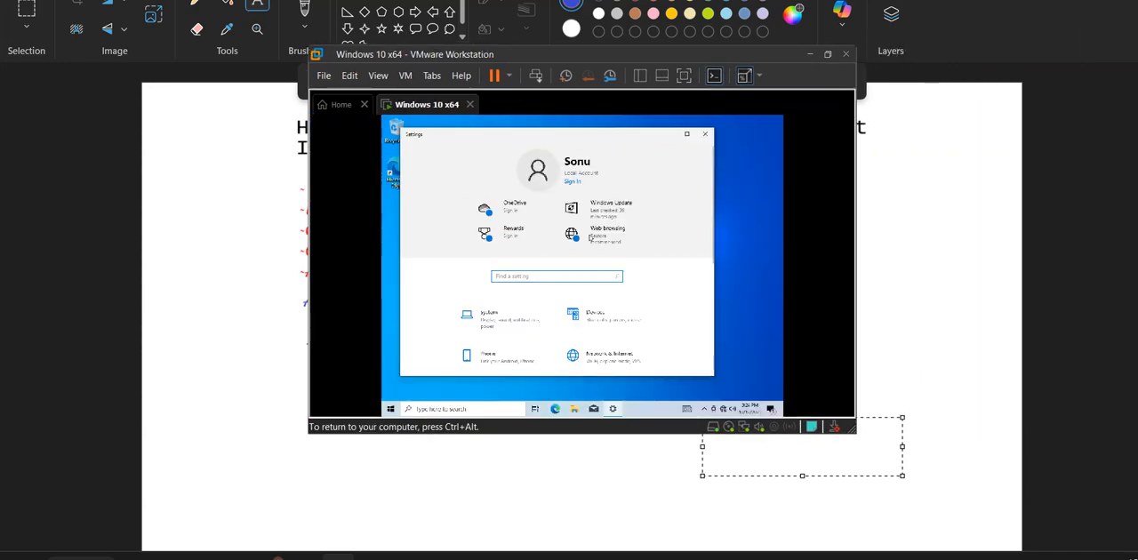
double_click(827, 57)
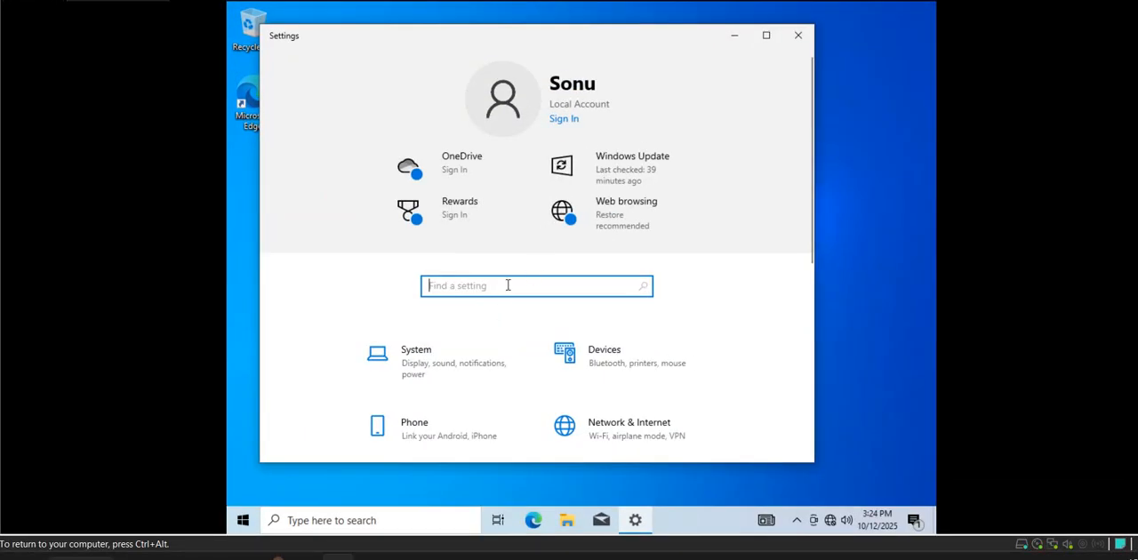
- Search Settings for "Work", open Access work or school and start connecting an account
text(Work)
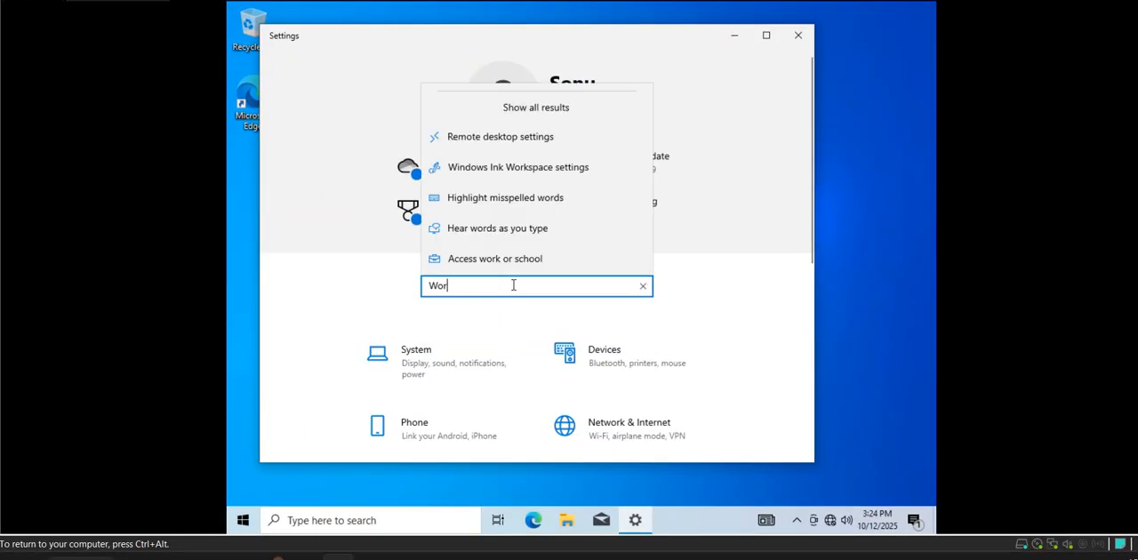
key(Return)
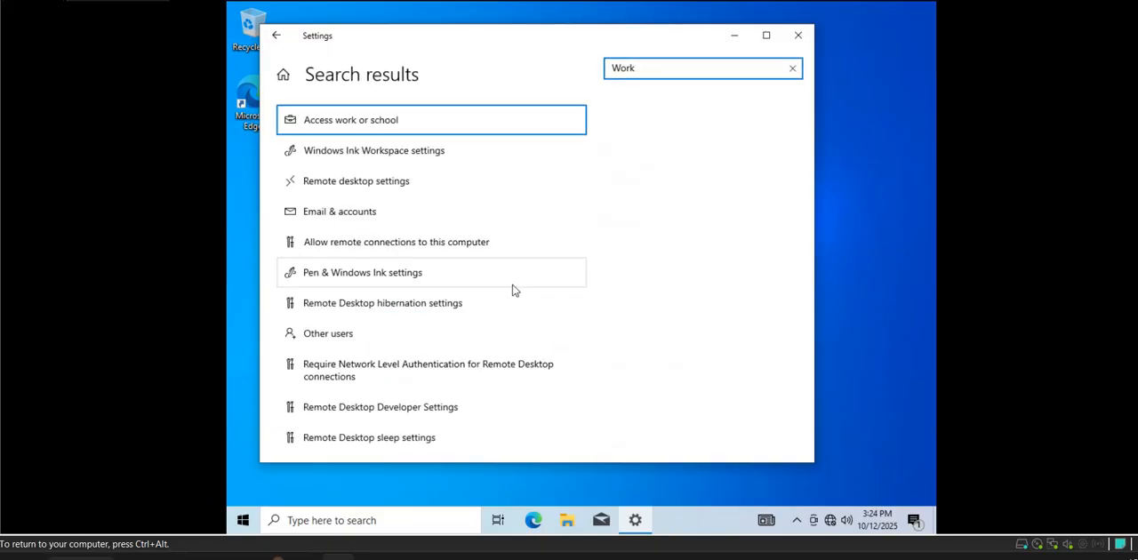
click(350, 119)
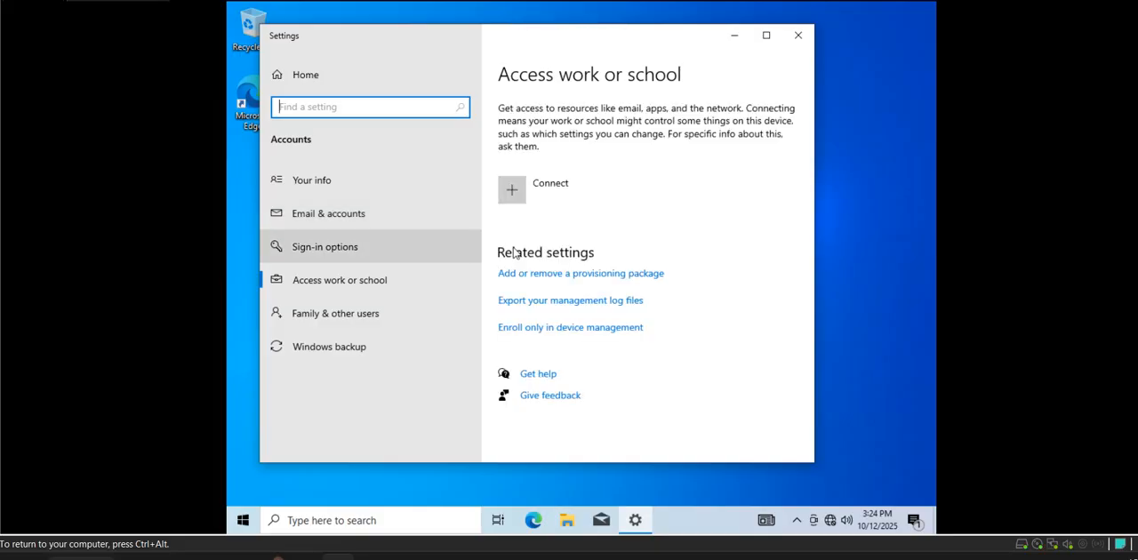
click(546, 189)
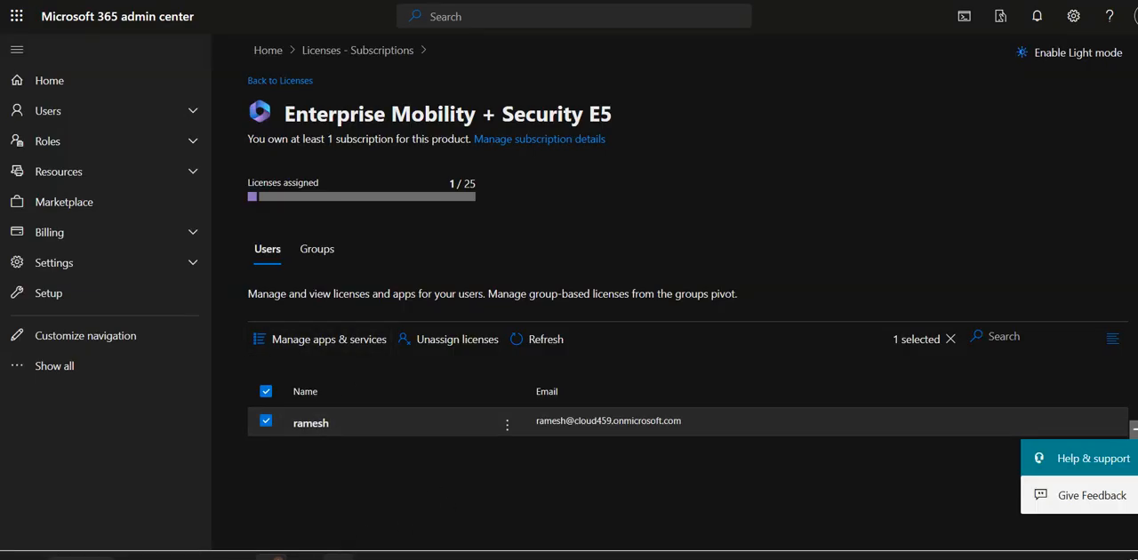
- Check the licensed user's e-mail address on the Enterprise Mobility + Security E5 page in the Microsoft 365 admin center
mouse_move(338, 555)
click(422, 471)
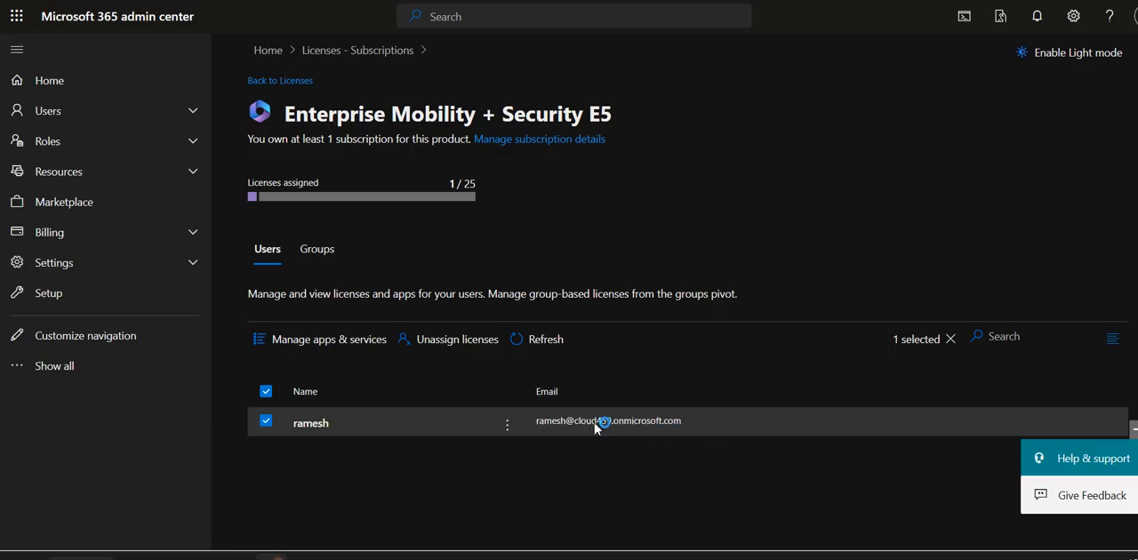
click(570, 423)
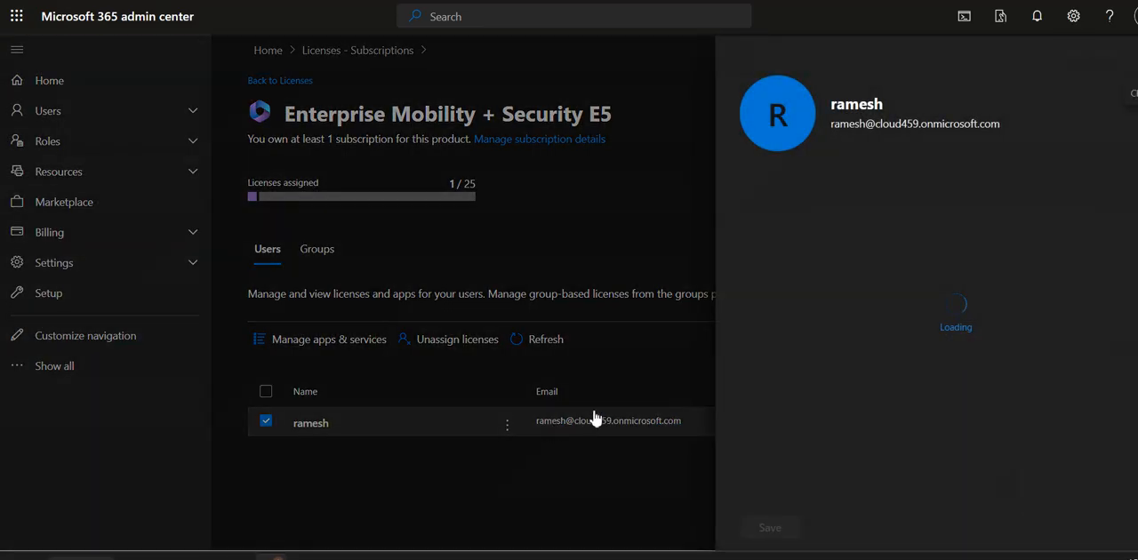
drag(1001, 124, 829, 126)
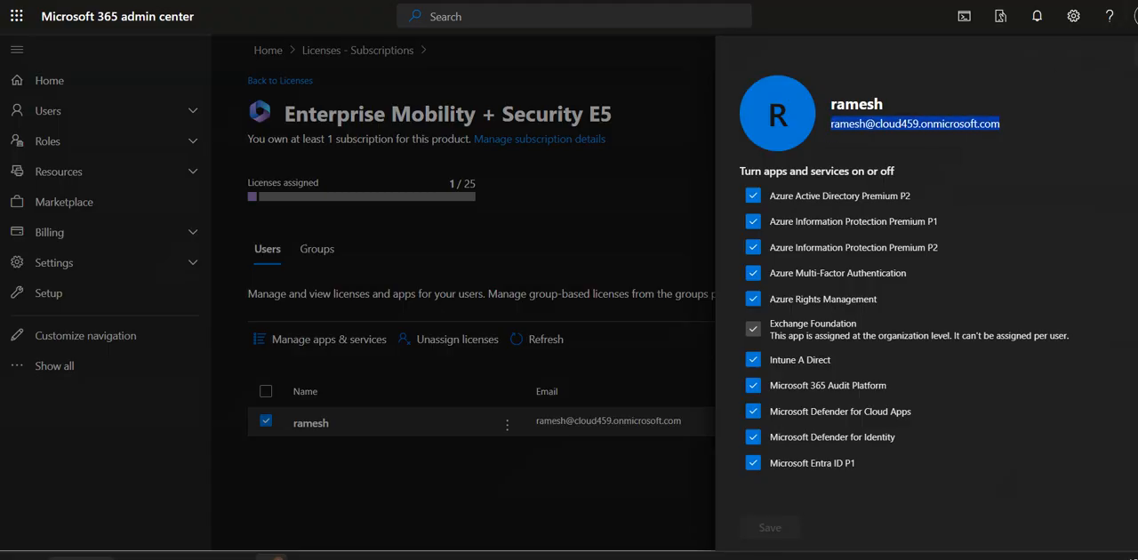
click(1118, 36)
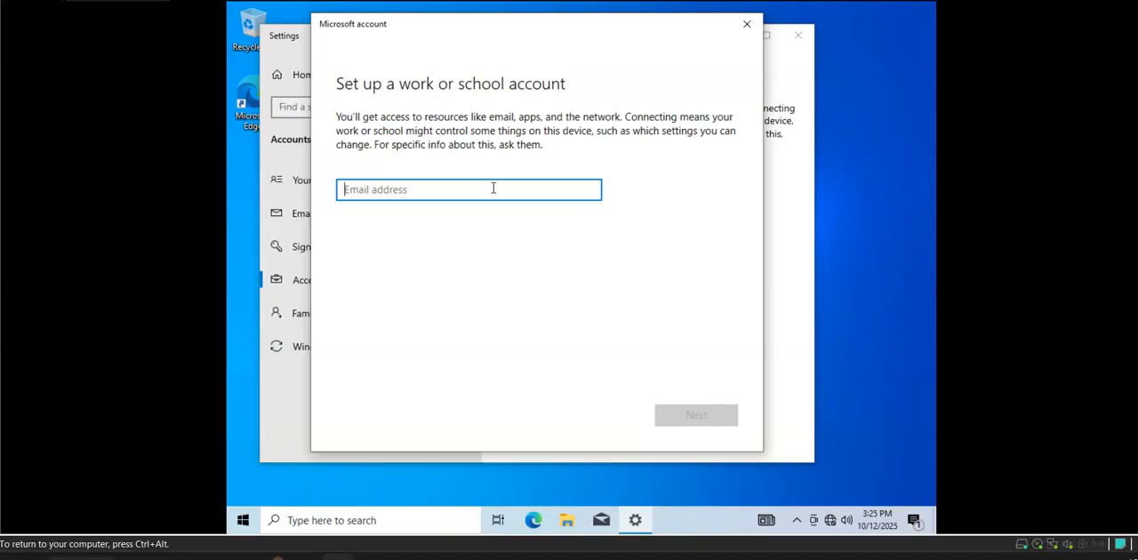
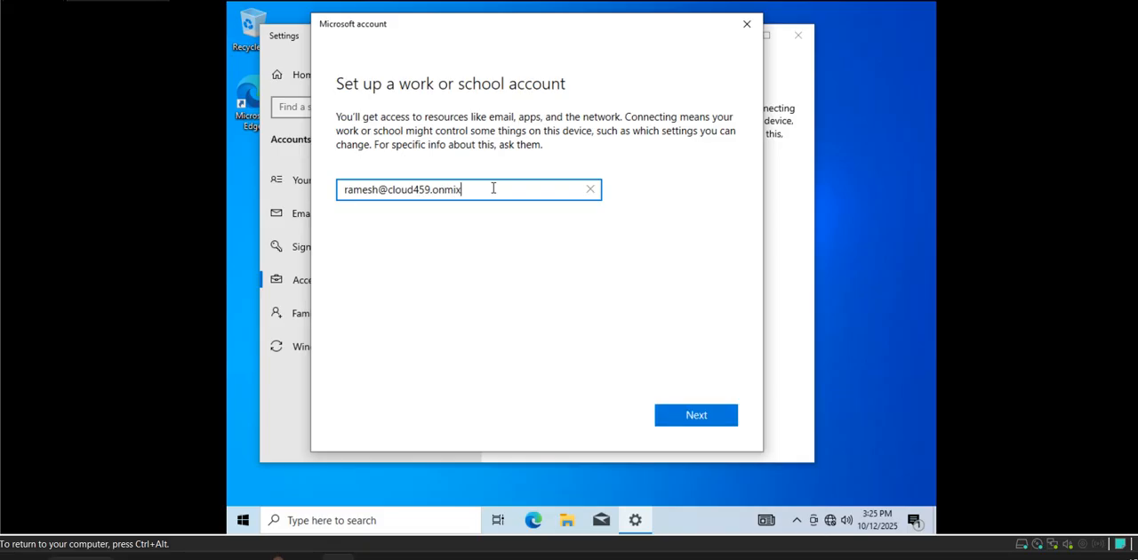
- Enter the licensed user's e-mail address in the virtual machine's work or school account setup and continue
click(684, 418)
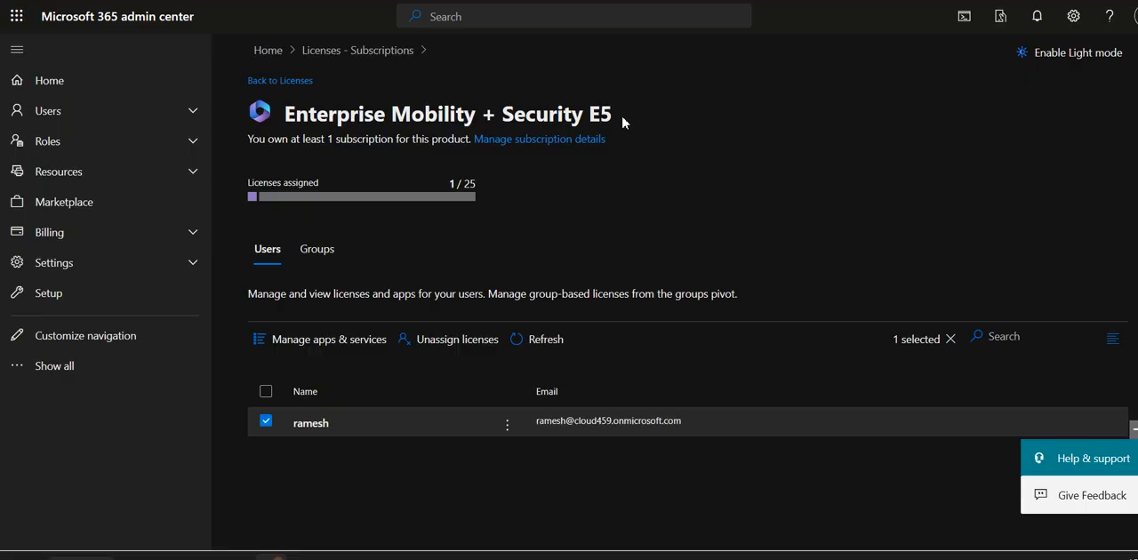
- Review the Enterprise Mobility + Security E5 license page and open the licensed user's apps and services
drag(626, 121, 513, 124)
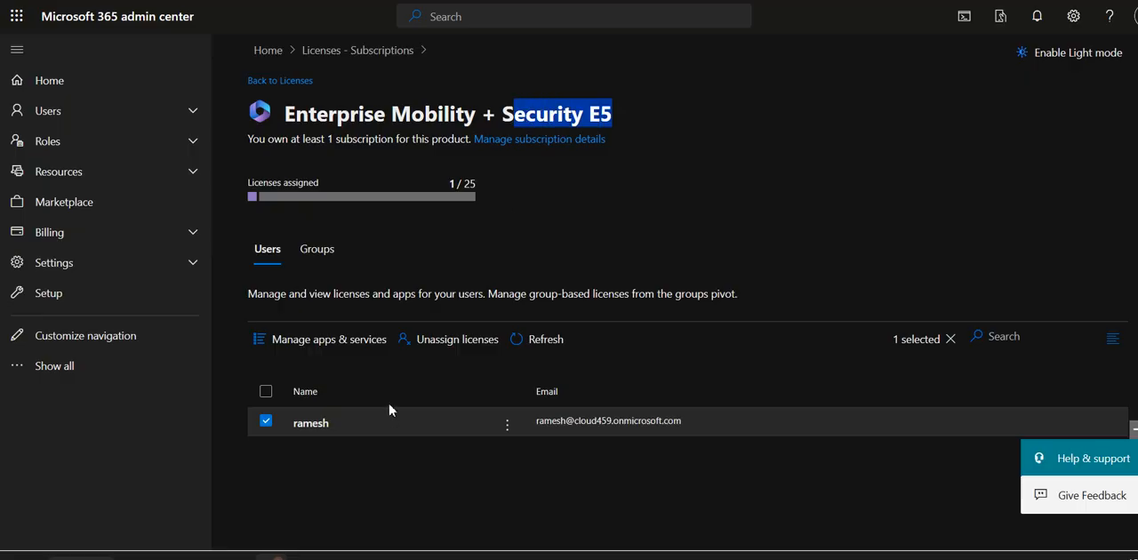
click(357, 491)
click(340, 557)
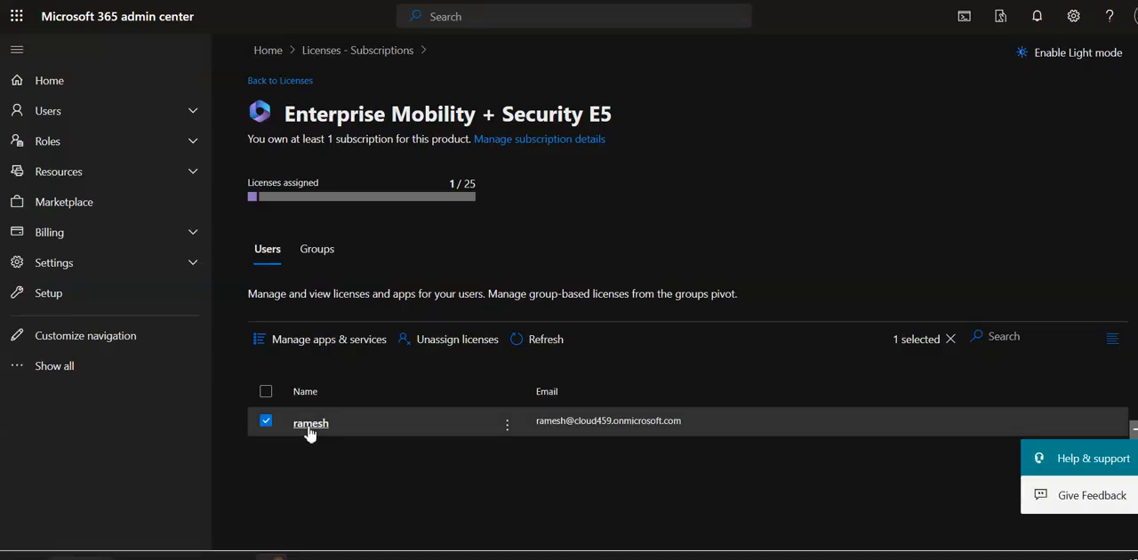
click(309, 426)
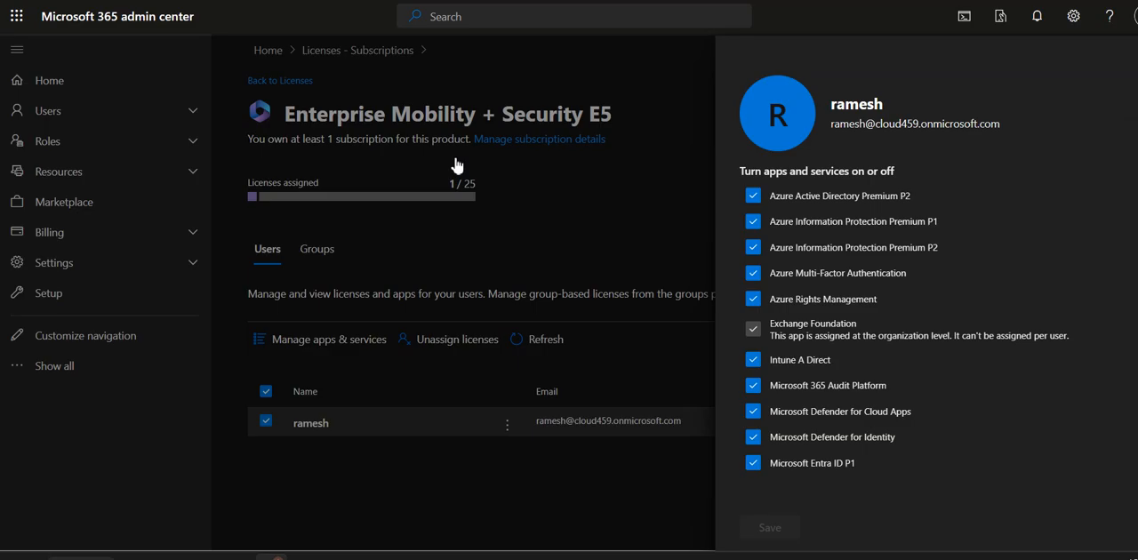
click(339, 558)
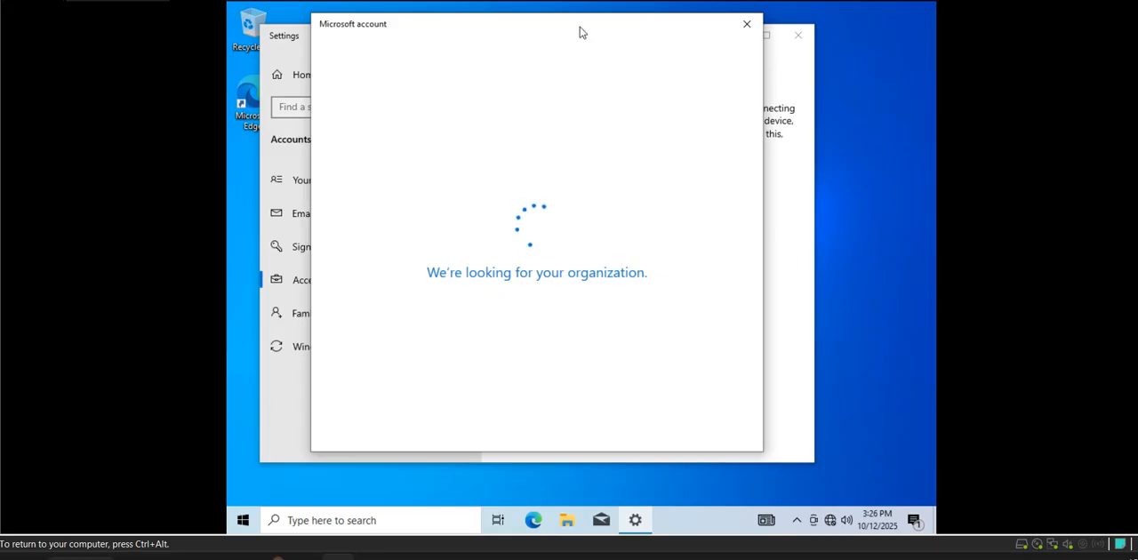
click(916, 525)
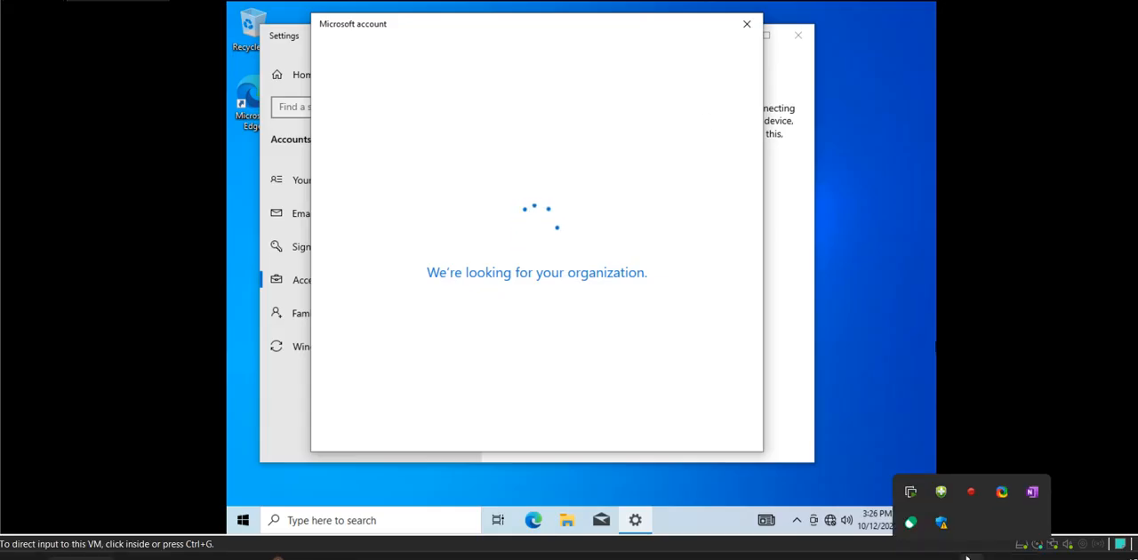
right_click(971, 493)
click(939, 467)
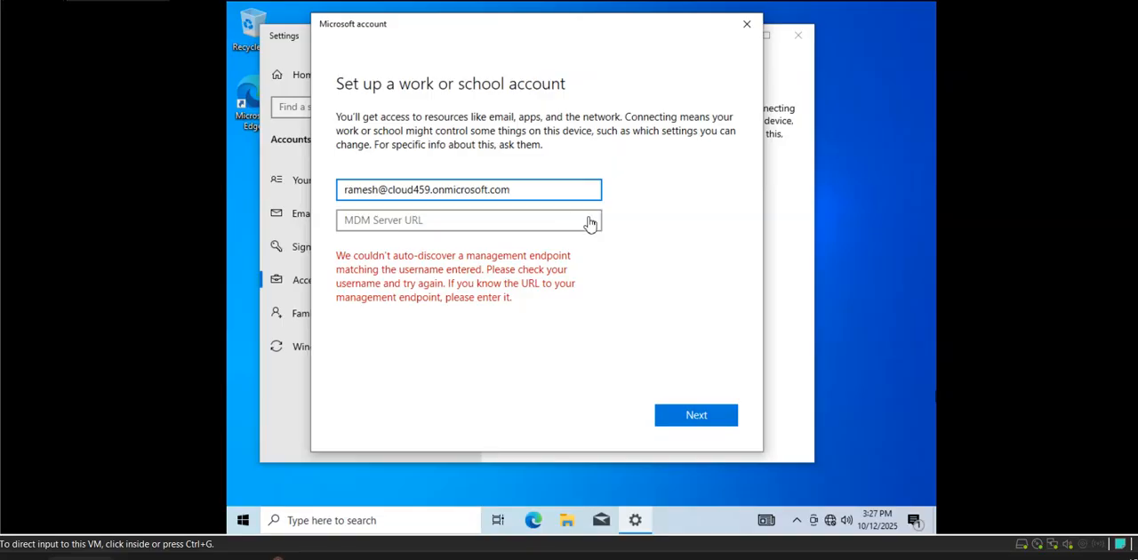
- Select the full MDM discovery URL on the Microsoft Intune mobility page in the Entra admin center and return to the virtual machine
click(522, 220)
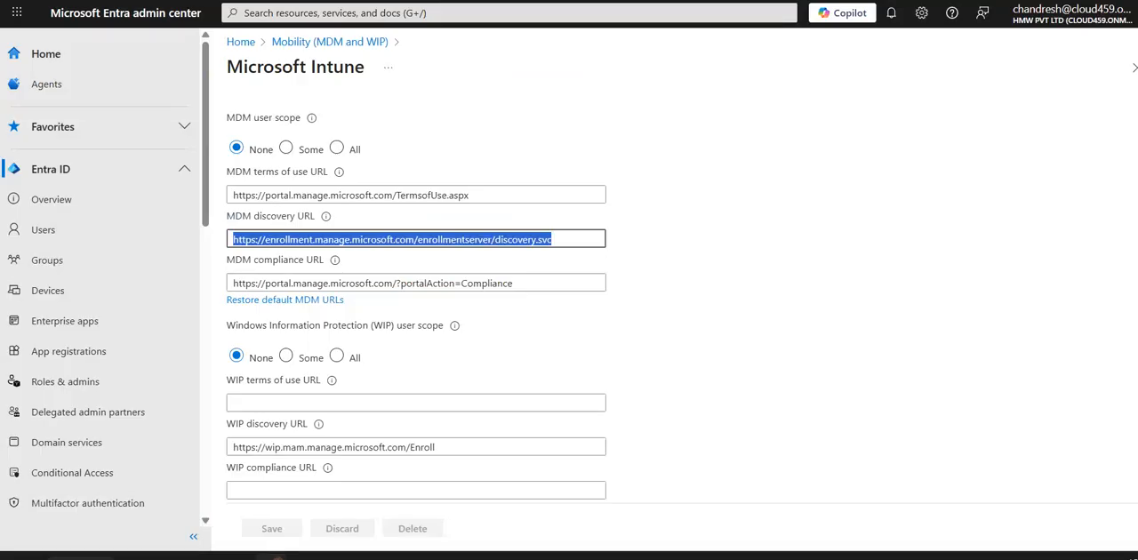
click(392, 235)
drag(569, 238, 211, 243)
click(339, 557)
click(379, 229)
text(https://)
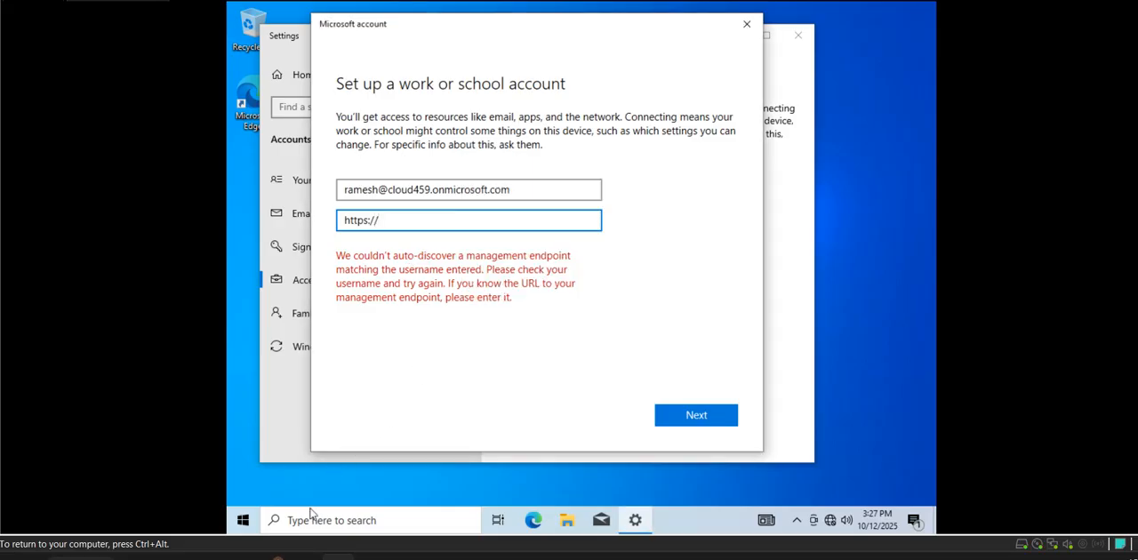
click(279, 558)
click(338, 558)
text(oo)
click(971, 557)
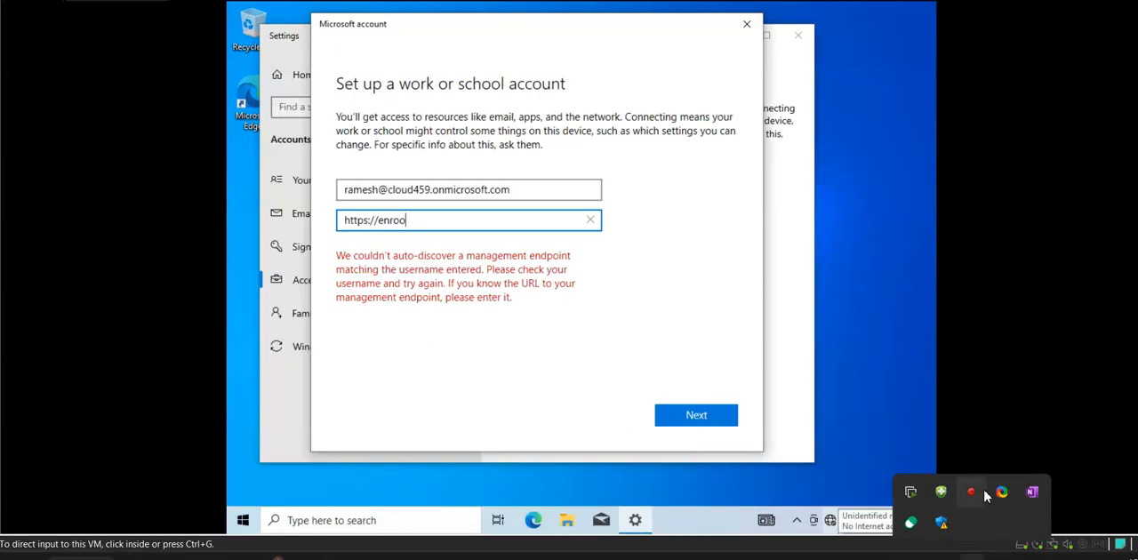
right_click(971, 492)
click(944, 463)
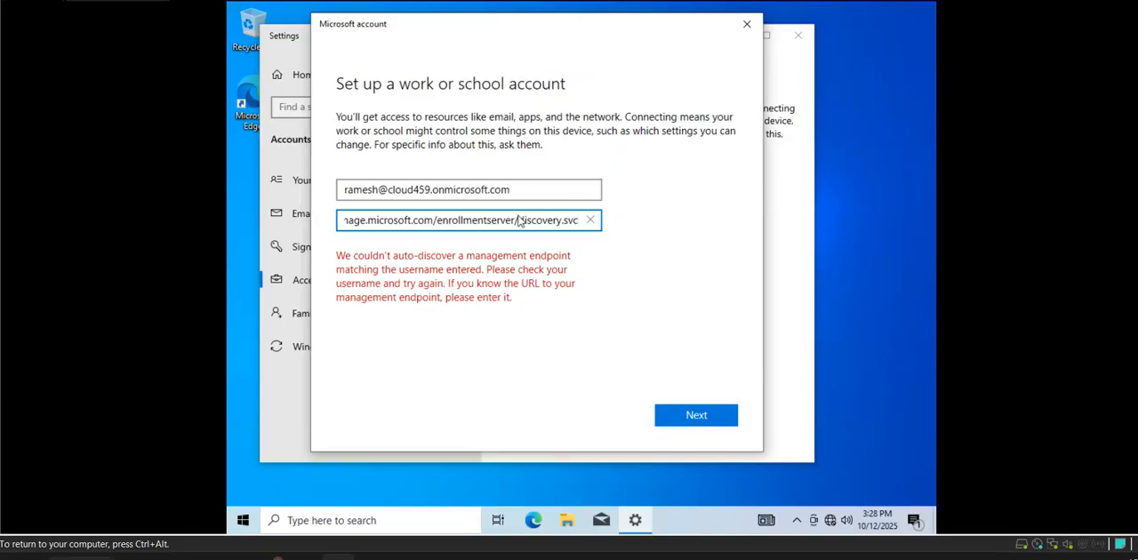
click(681, 415)
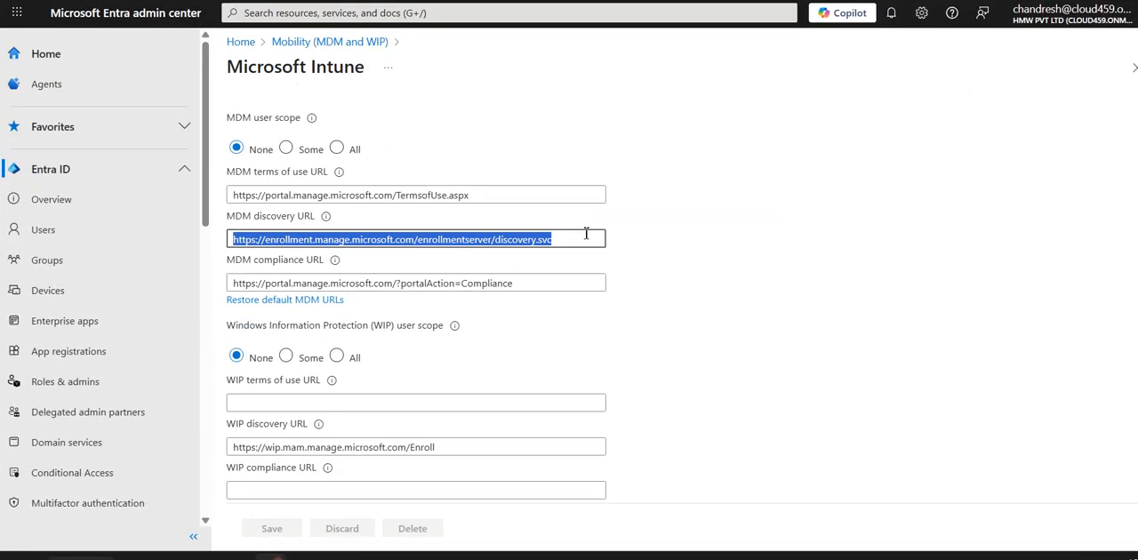
- Compare the account setup's e-mail address and management endpoint URL with the Intune MDM settings in the Entra admin center
click(586, 233)
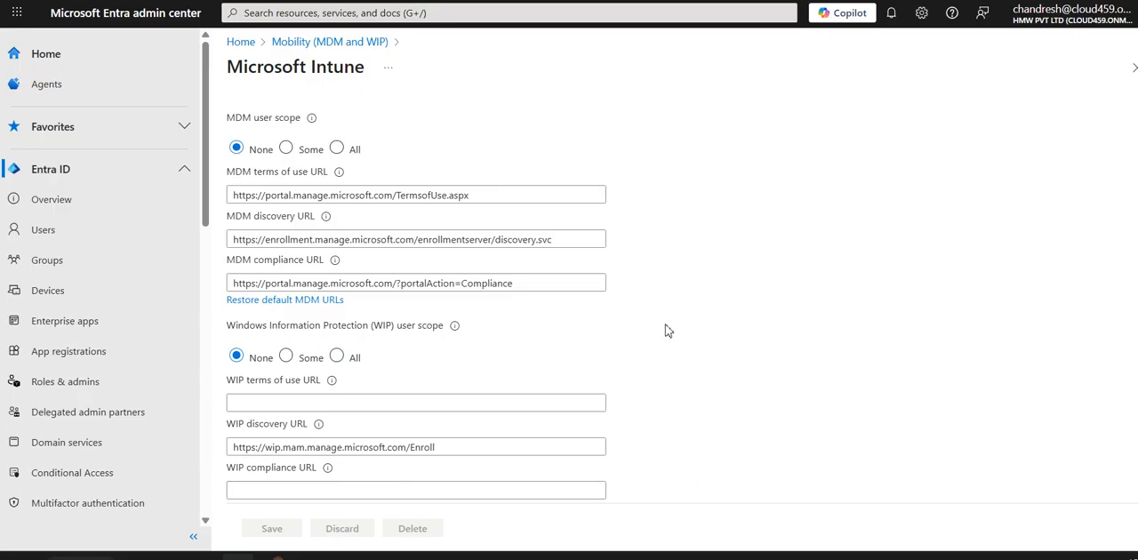
click(338, 558)
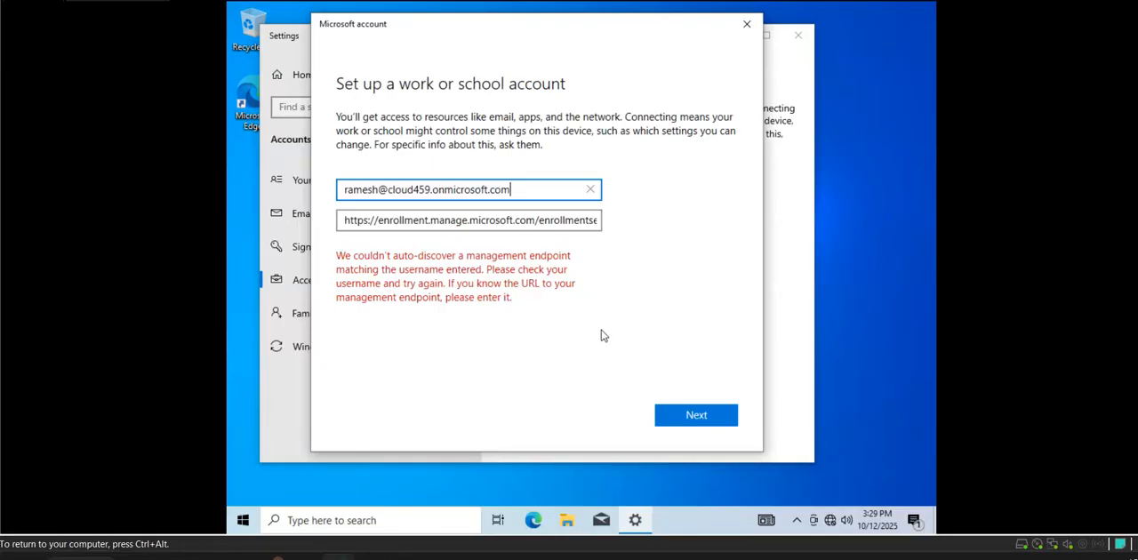
click(581, 300)
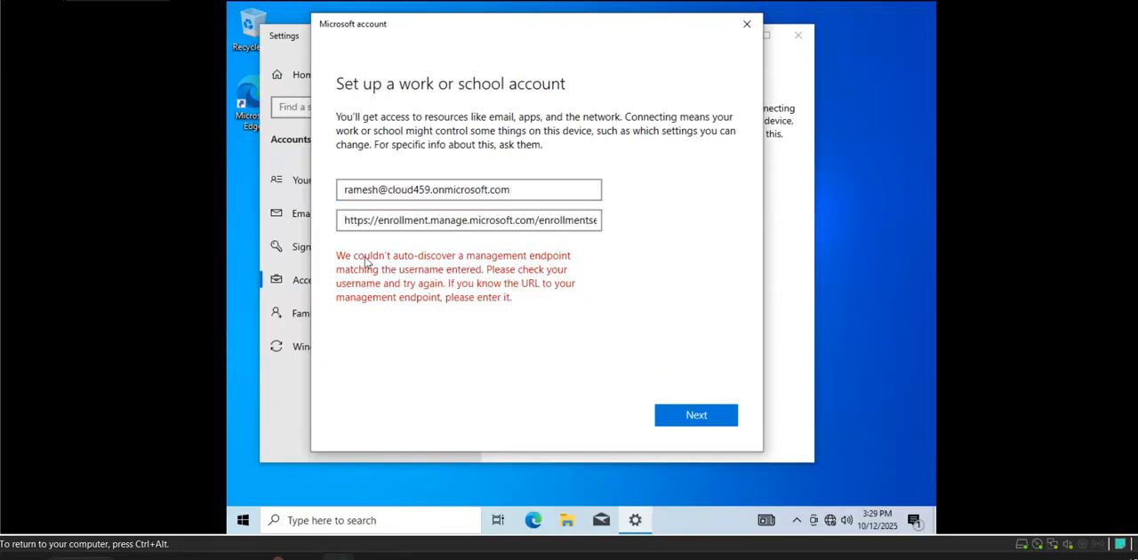
click(464, 191)
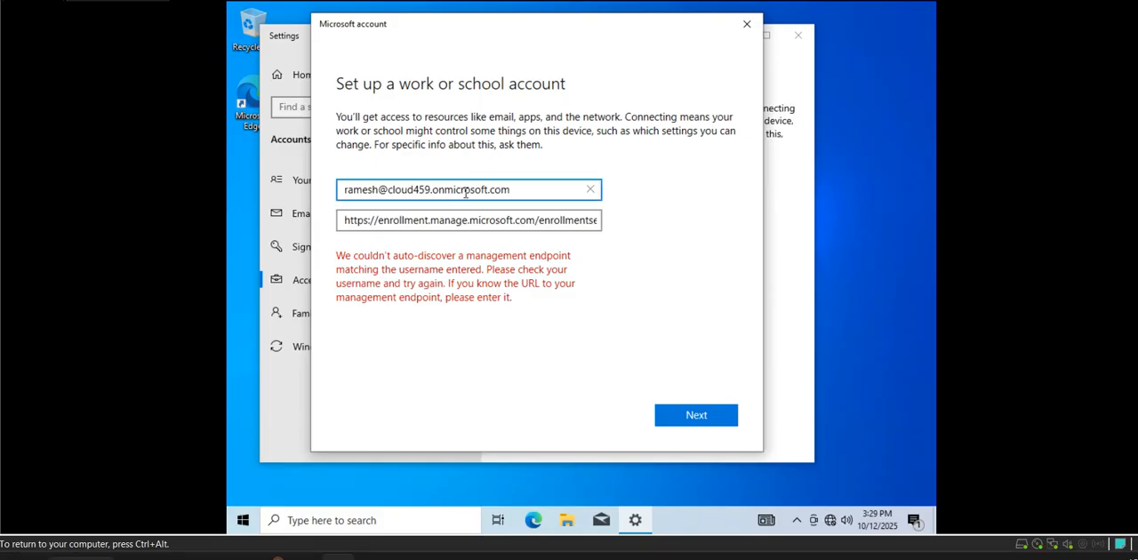
click(526, 308)
drag(558, 219, 656, 233)
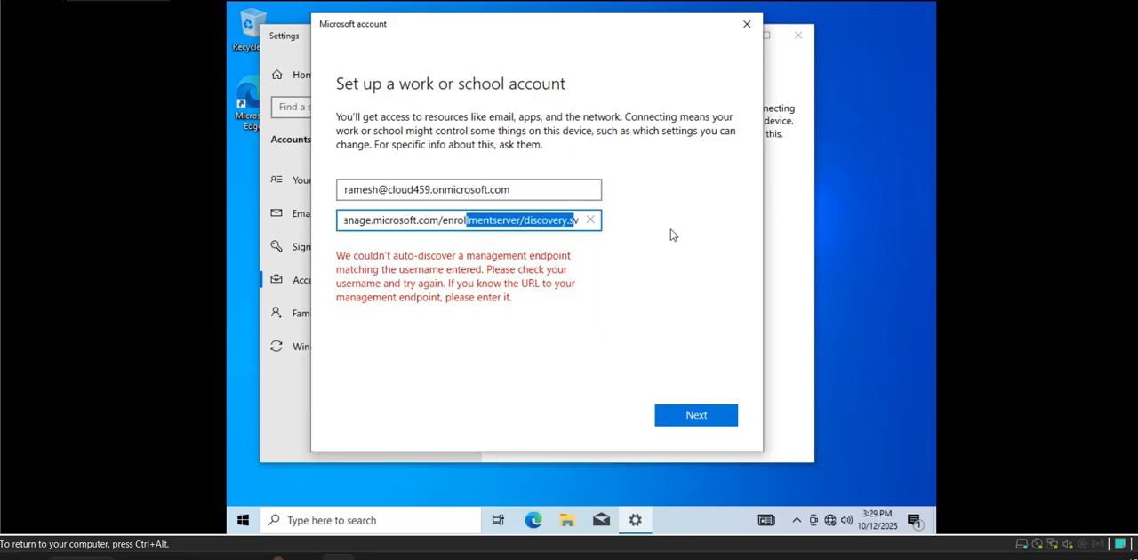
- Replace the user name part of the e-mail address in the account setup with the administrator's user name
click(481, 190)
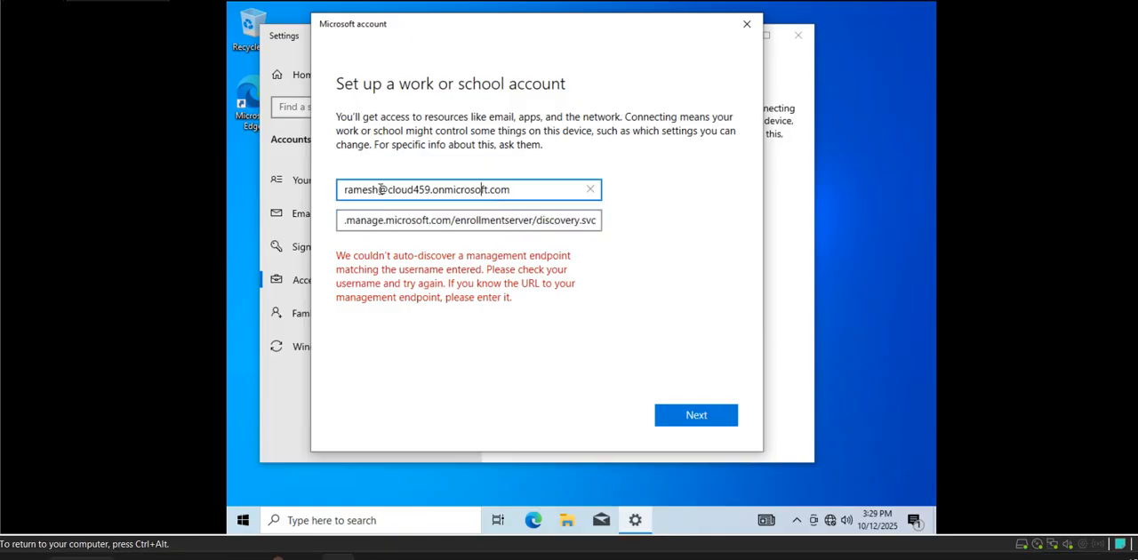
drag(377, 189, 294, 191)
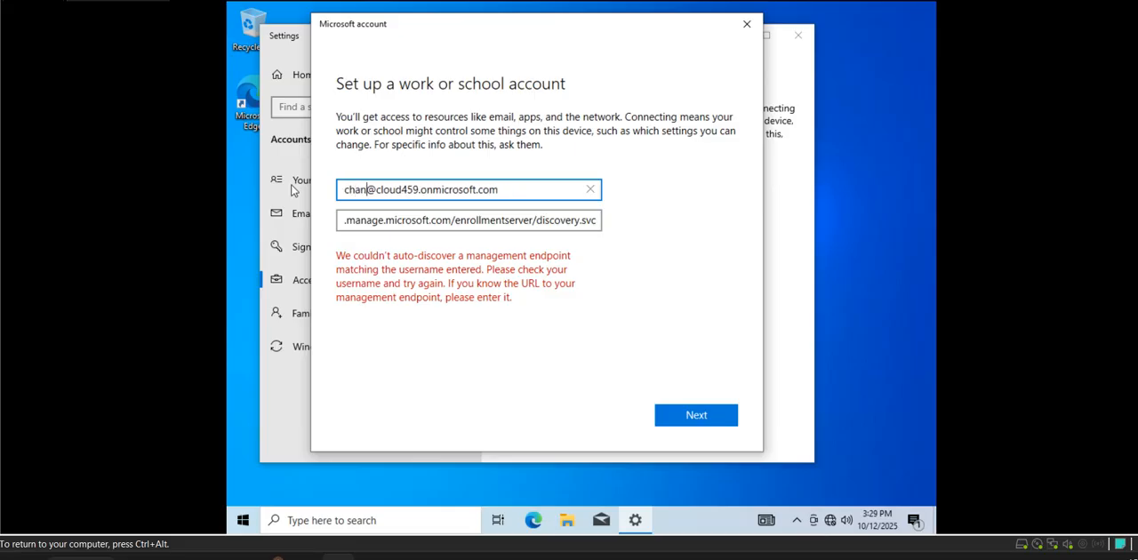
key(End)
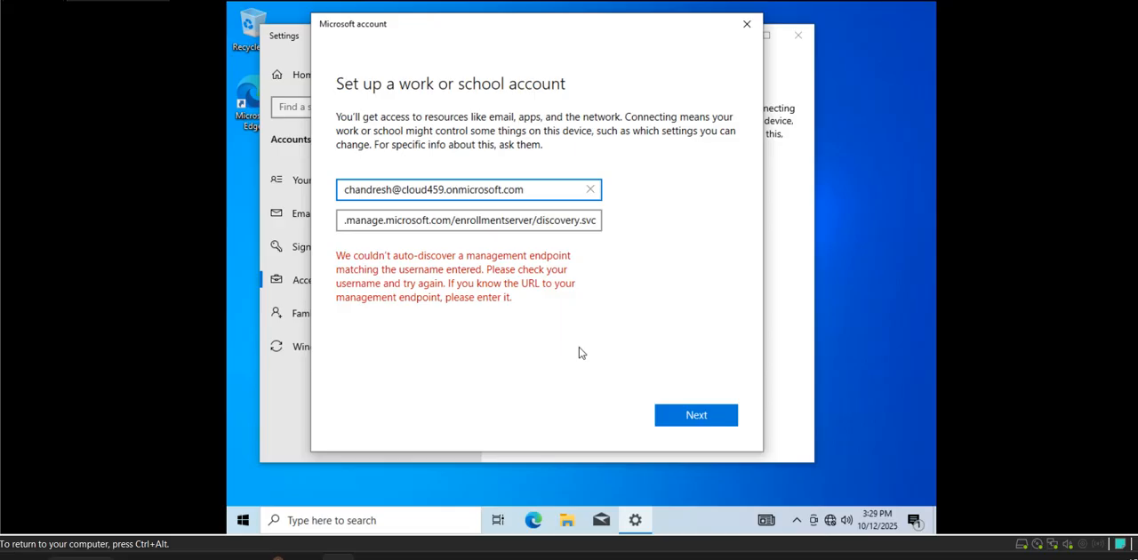
- Check the whole management endpoint URL entered in the work or school account setup
drag(427, 219, 322, 222)
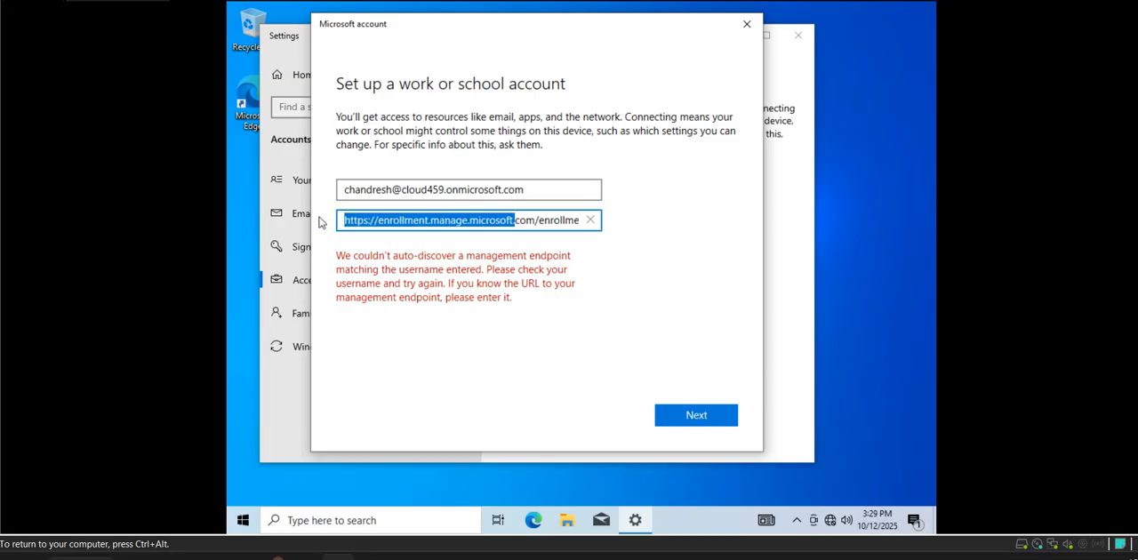
click(407, 184)
drag(428, 225, 763, 236)
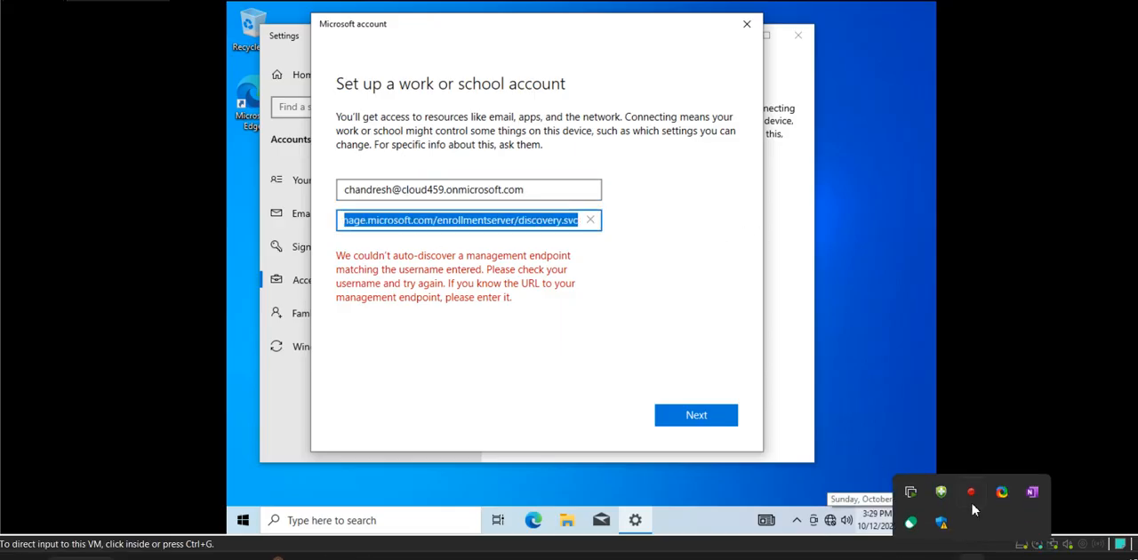
click(942, 491)
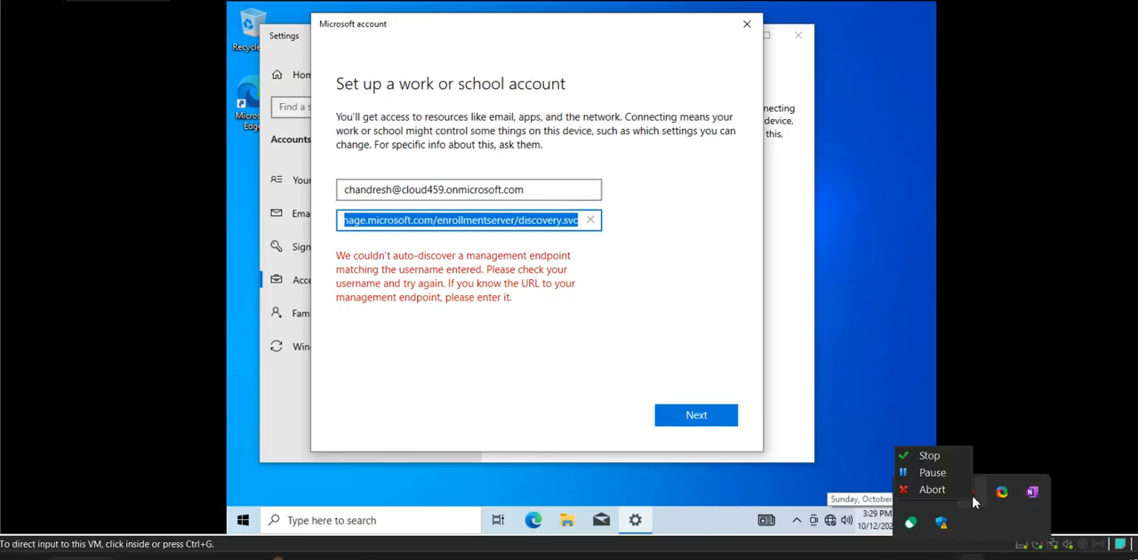
click(950, 471)
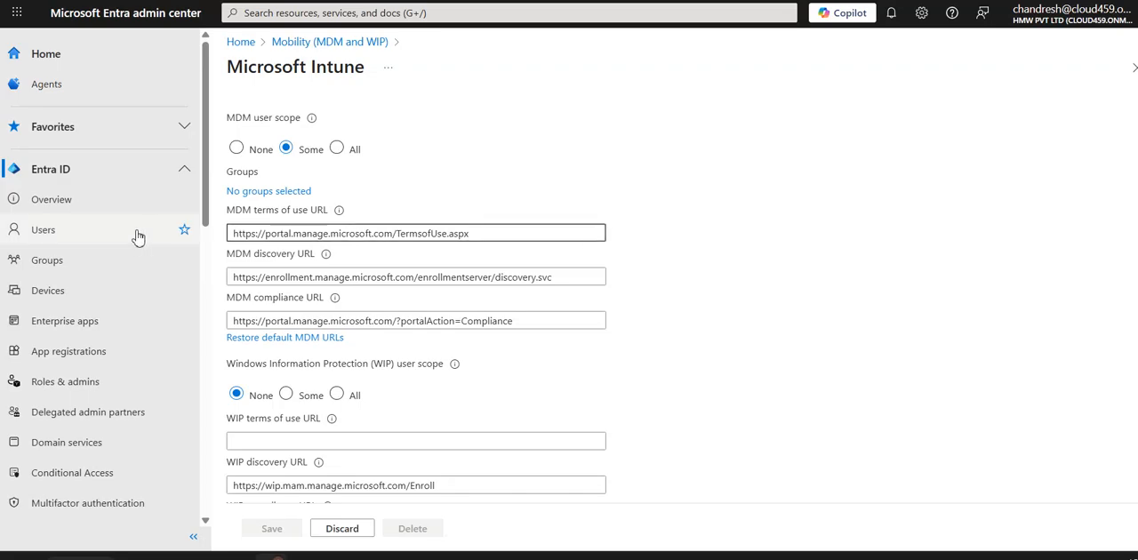
- Clear the e-mail address in the virtual machine's account setup and enter the licensed user's e-mail address
click(338, 558)
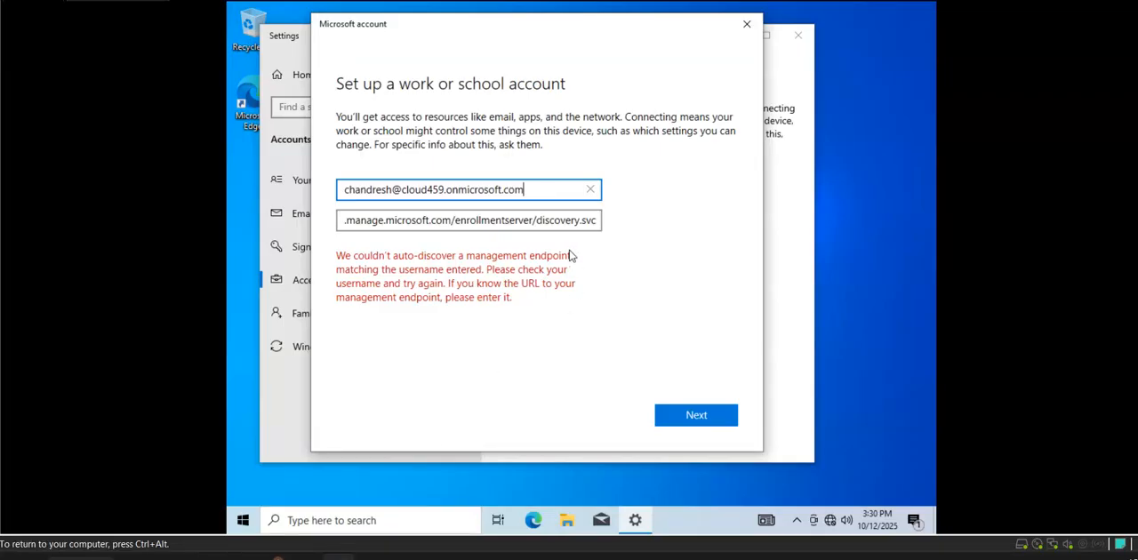
click(590, 193)
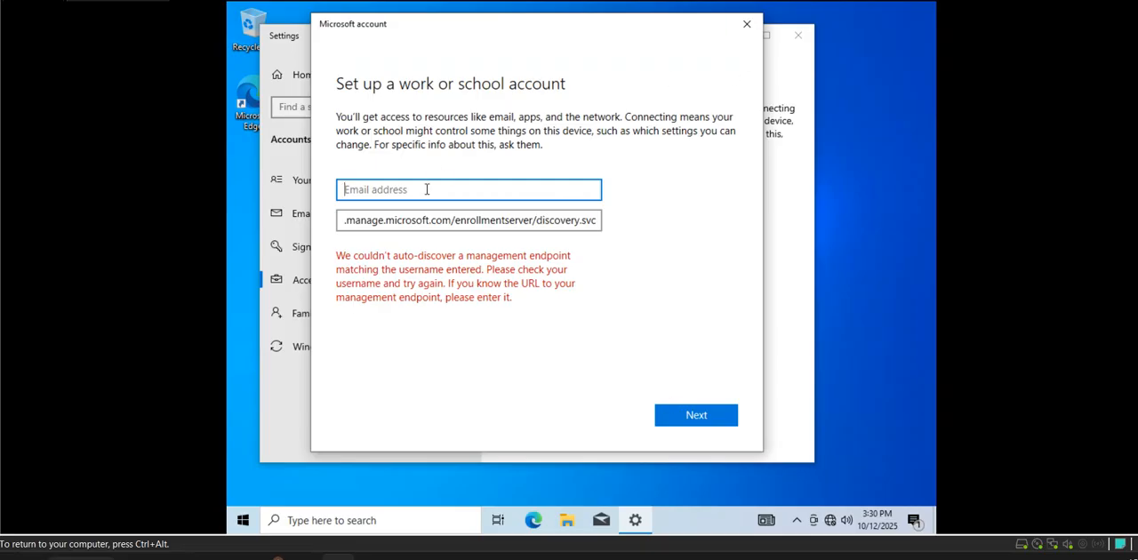
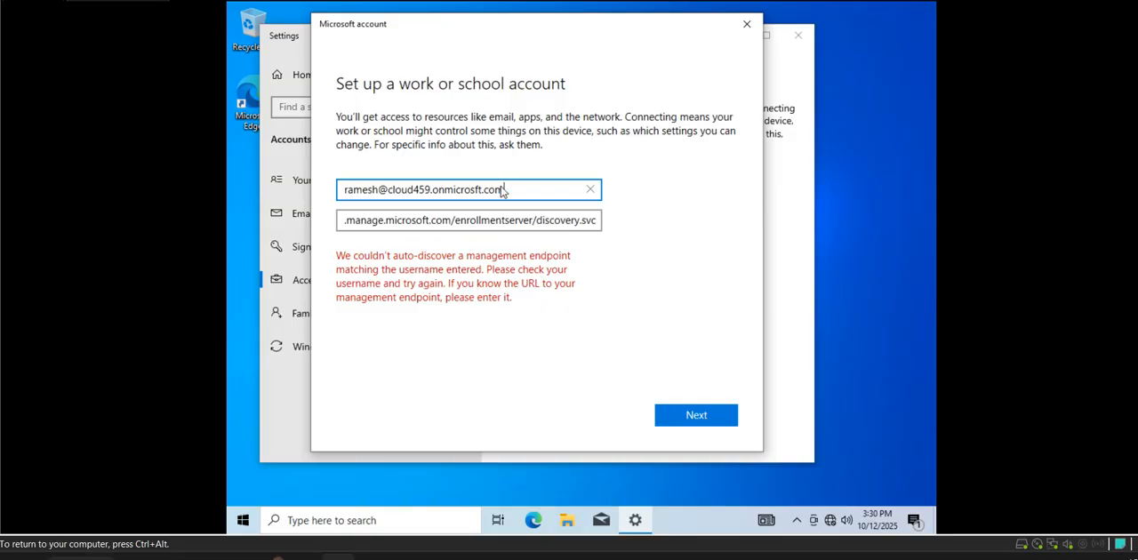
click(519, 219)
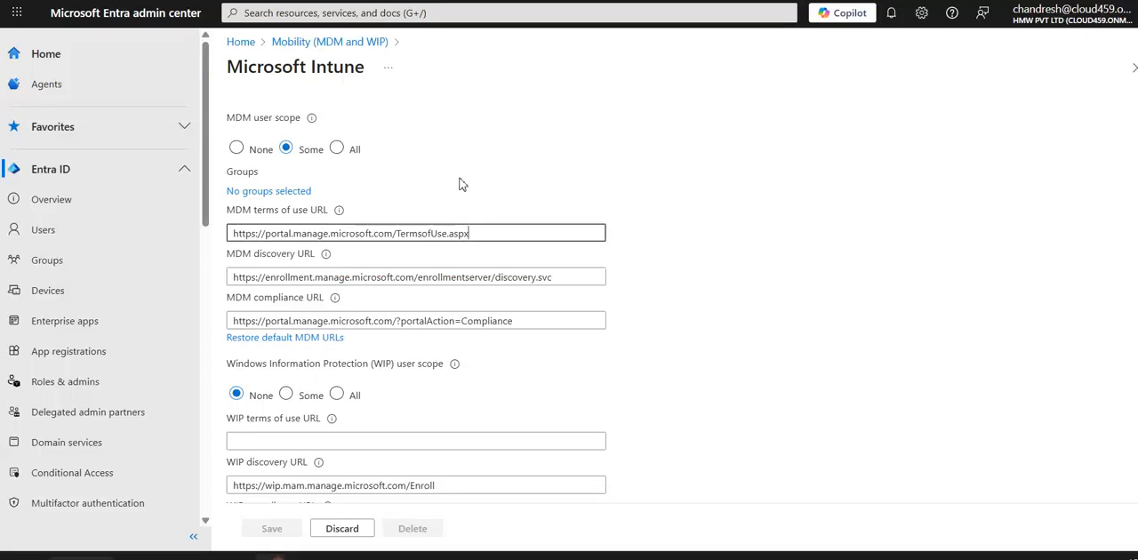
- Check which account is signed in to the Microsoft Entra admin center
key(ctrl+l)
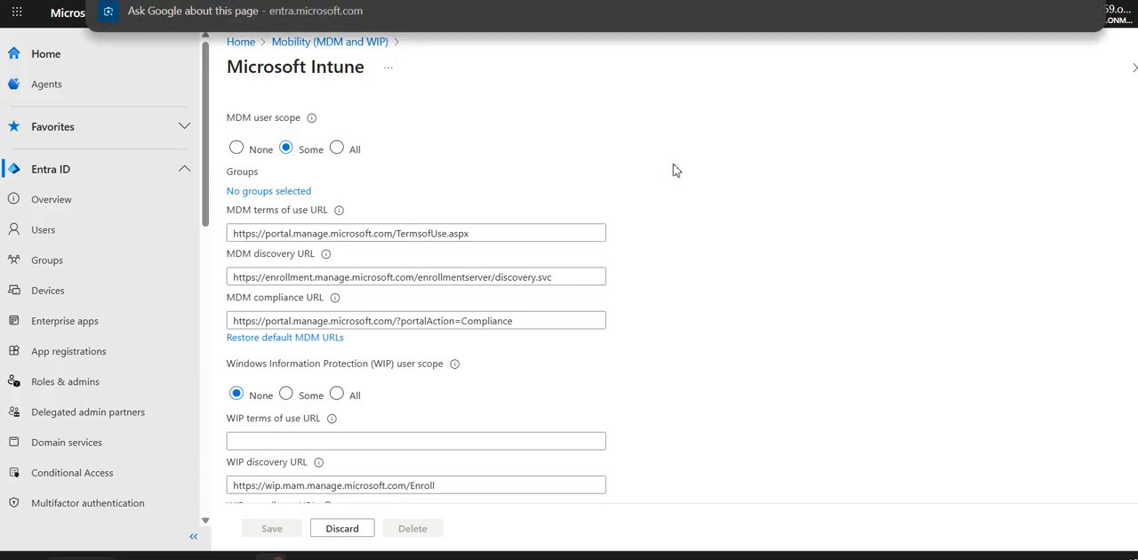
key(Escape)
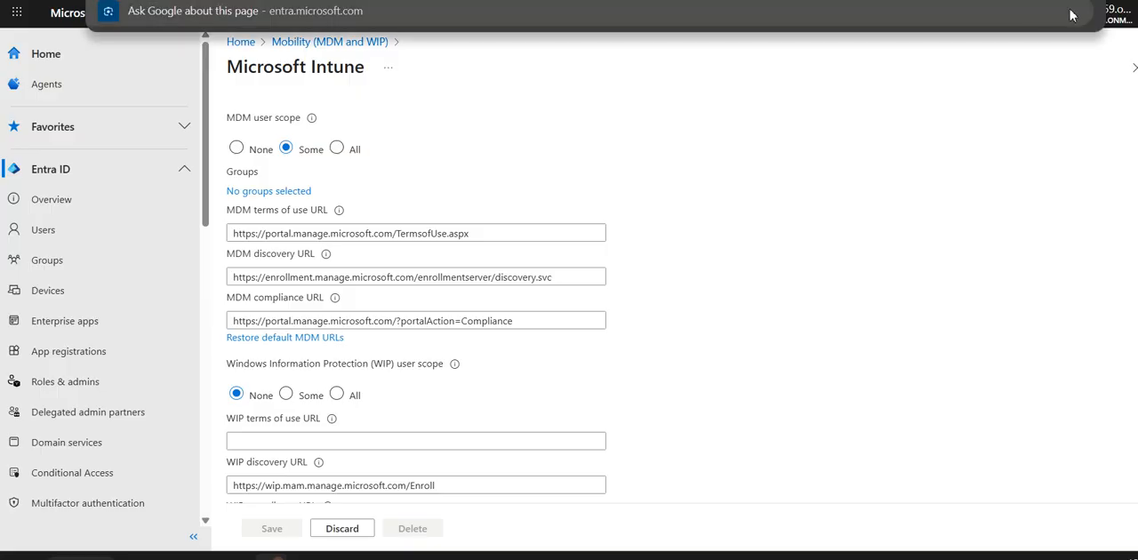
click(1086, 29)
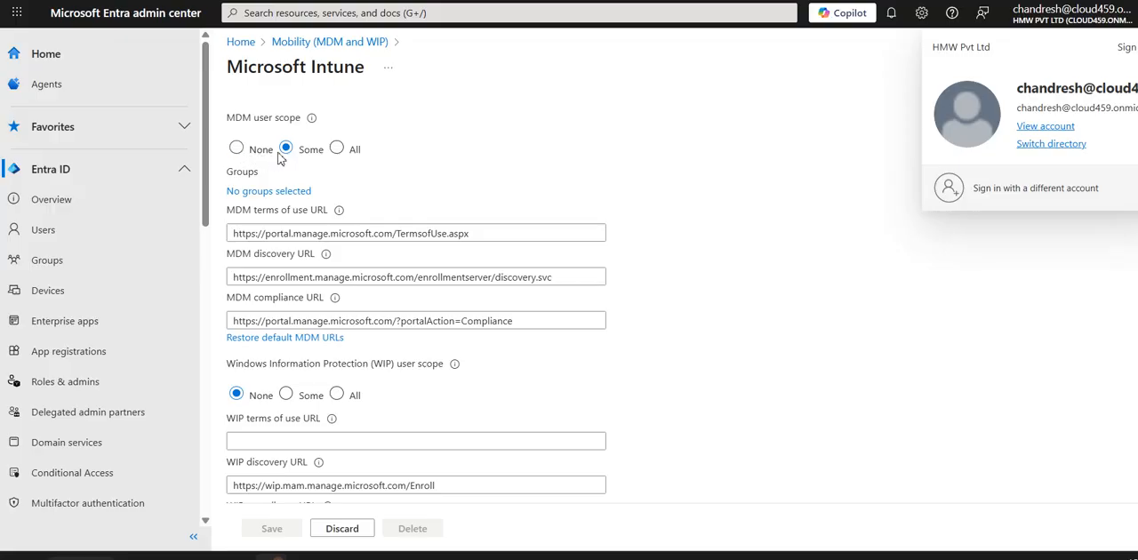
- Assign the Autopilot-Intune group to the MDM user scope of Microsoft Intune
click(242, 200)
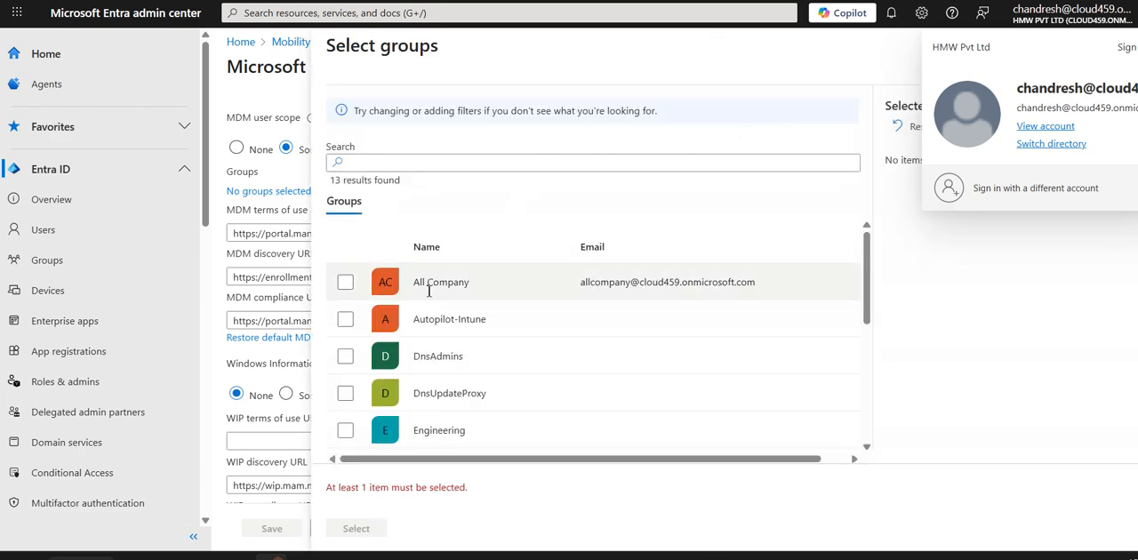
click(346, 322)
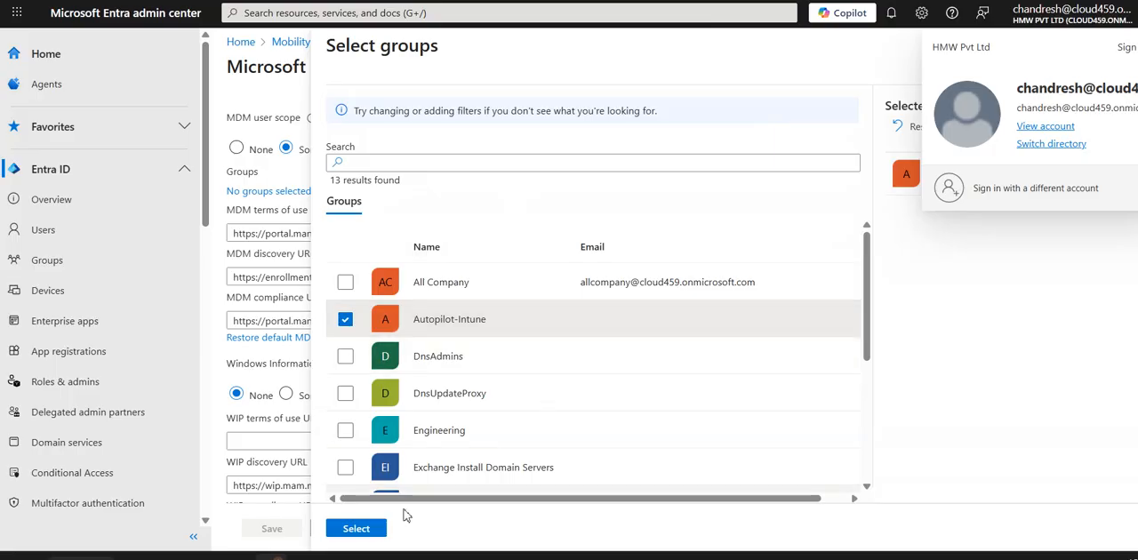
click(374, 530)
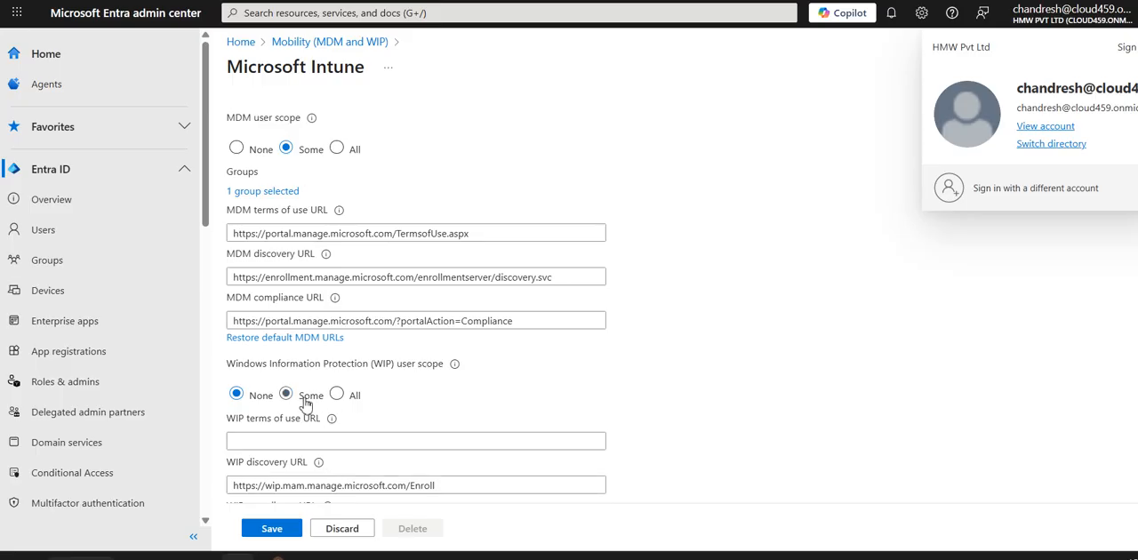
- Set the Windows Information Protection (WIP) user scope to Some and review the MDM and WIP settings
scroll(305, 404, down, 2)
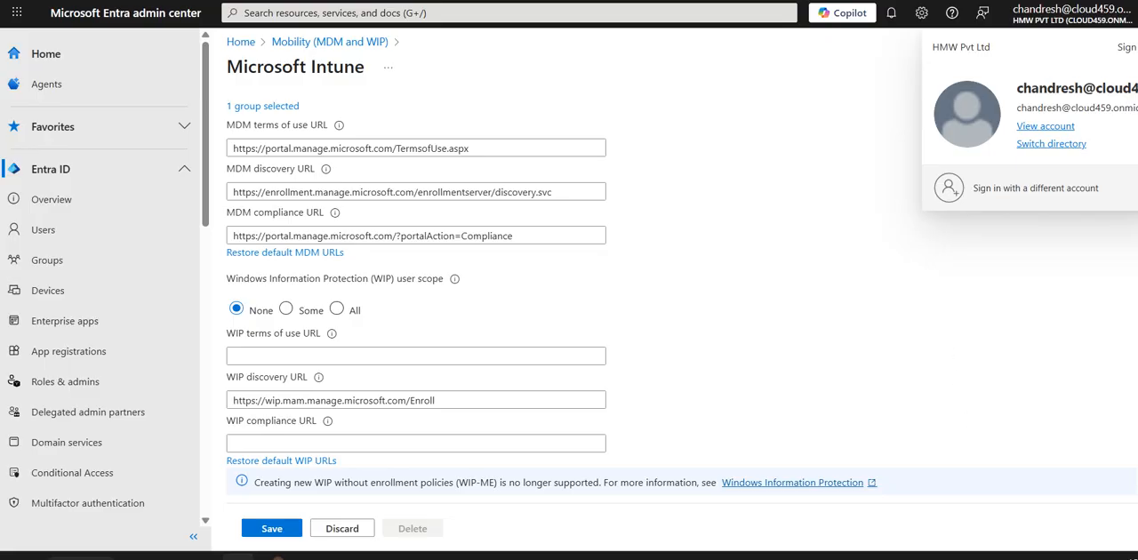
click(301, 309)
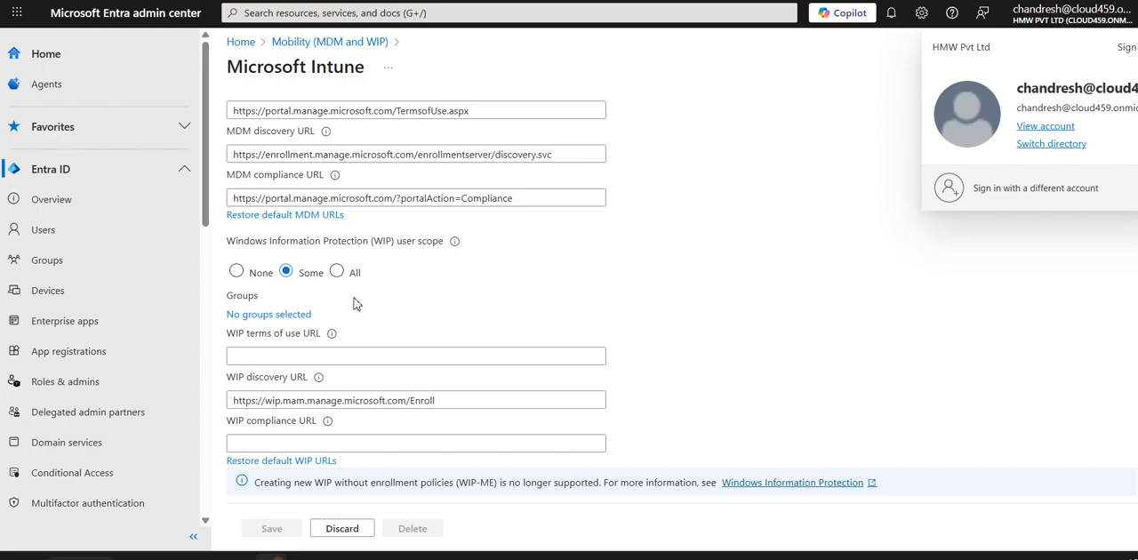
scroll(353, 305, up, 2)
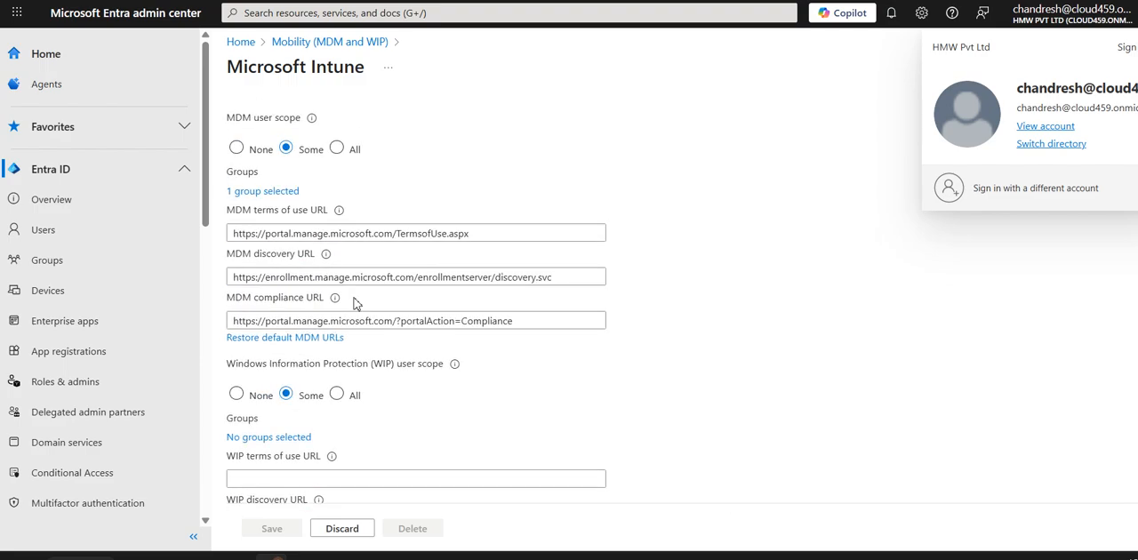
scroll(353, 304, down, 2)
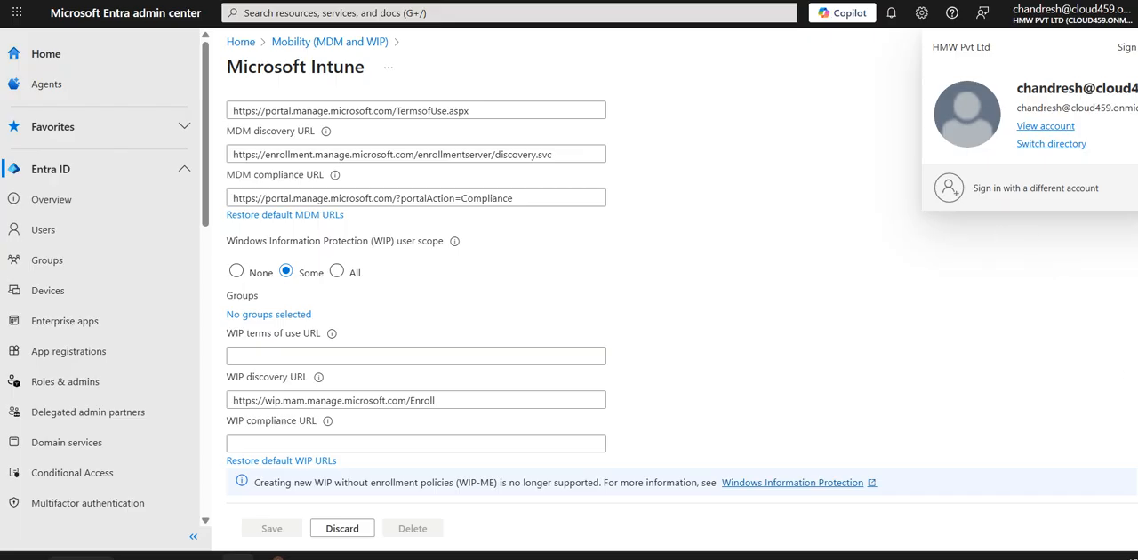
- Review the MDM and WIP URLs, assign the Autopilot-Intune group to the WIP user scope of Microsoft Intune, and save the configuration
click(574, 352)
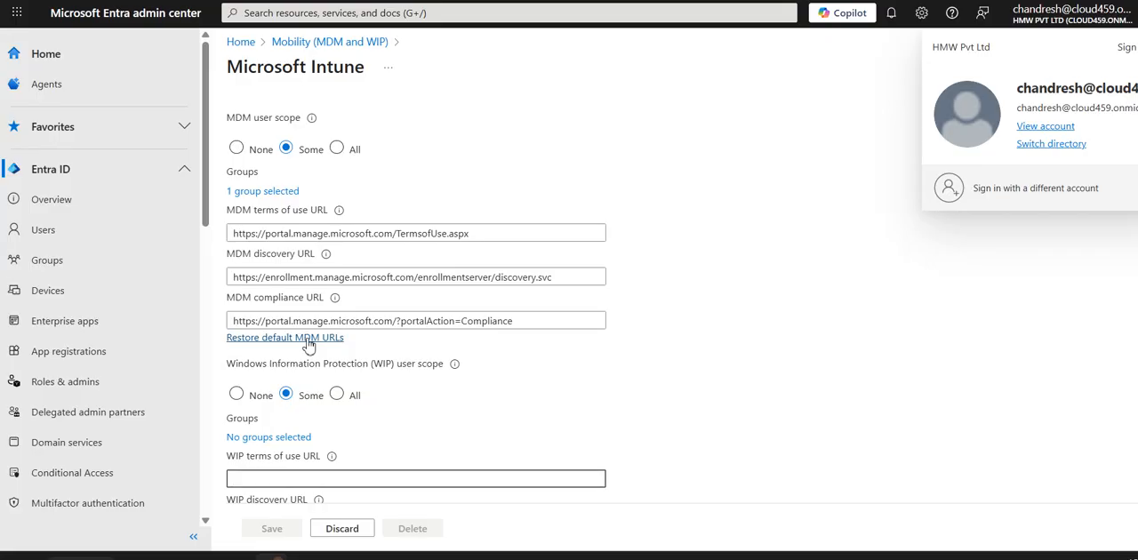
double_click(330, 278)
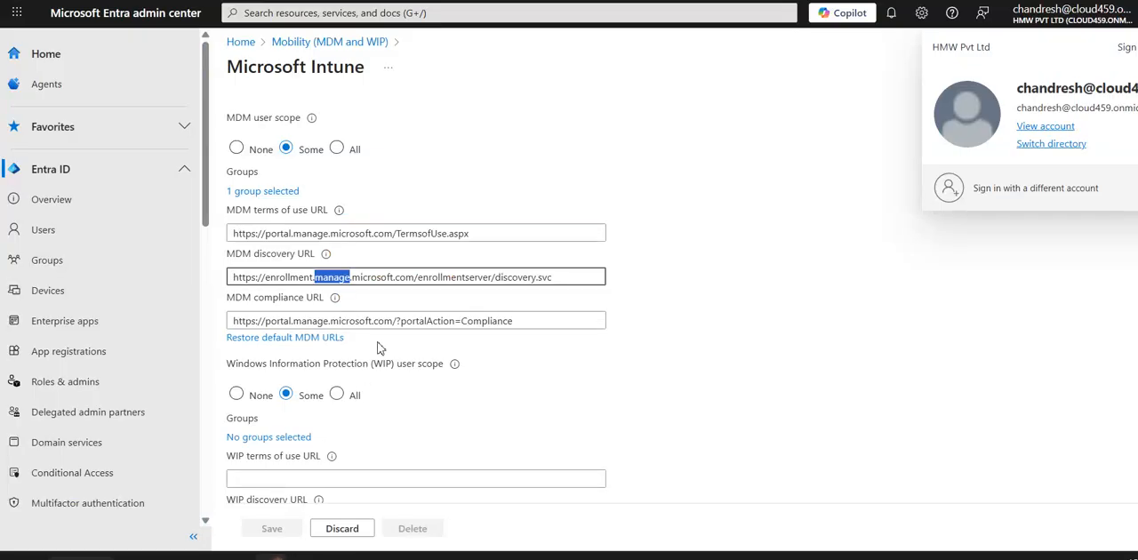
click(387, 321)
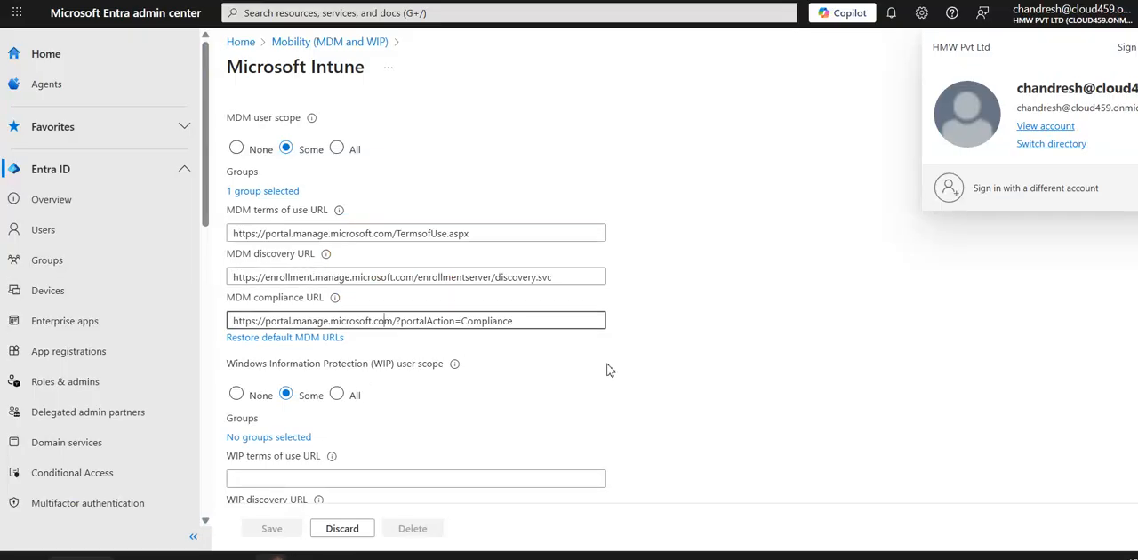
click(387, 483)
scroll(471, 435, down, 2)
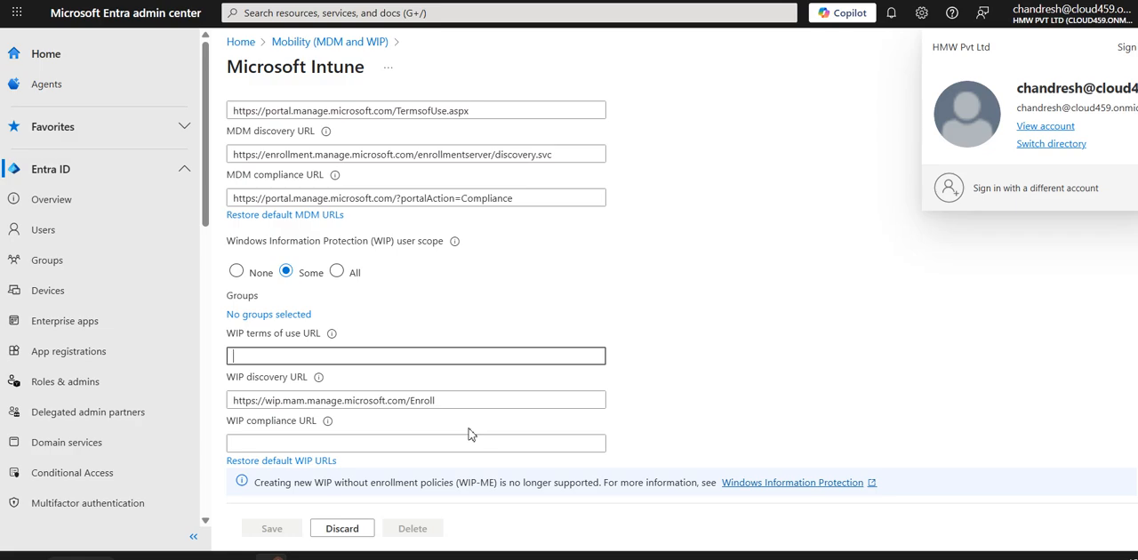
scroll(338, 272, up, 2)
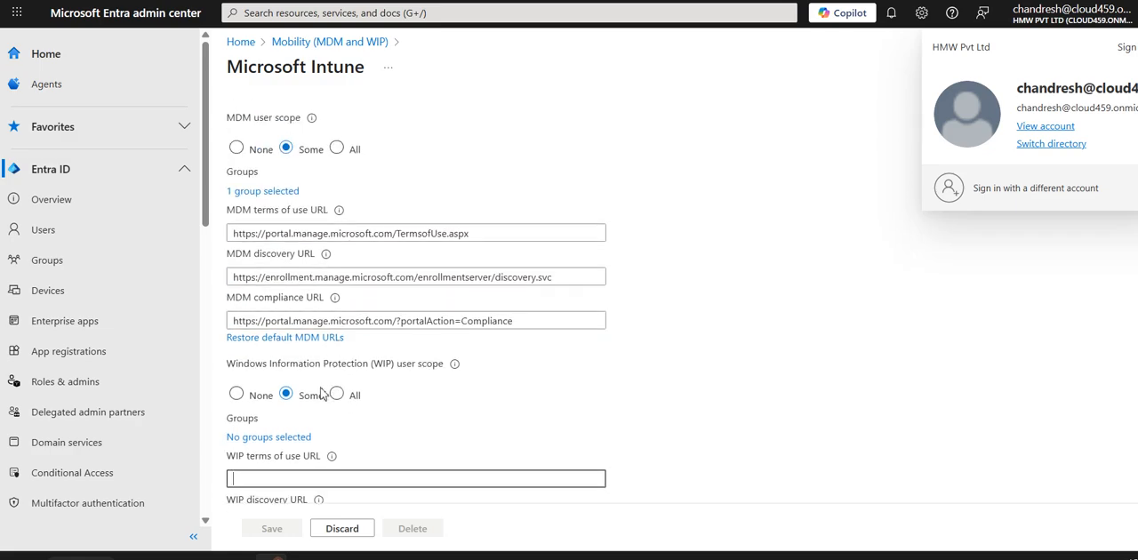
click(269, 437)
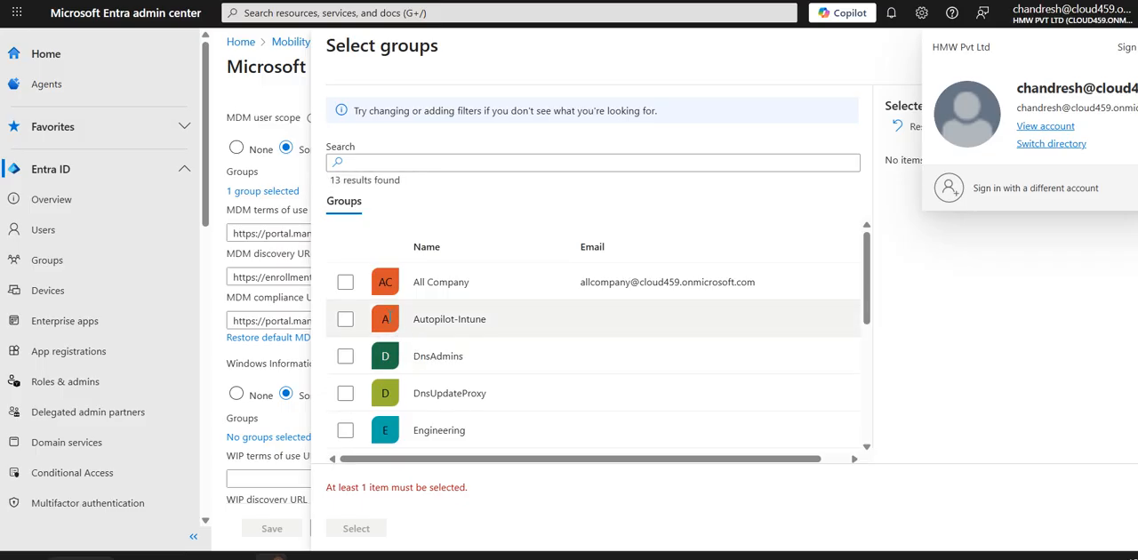
click(345, 320)
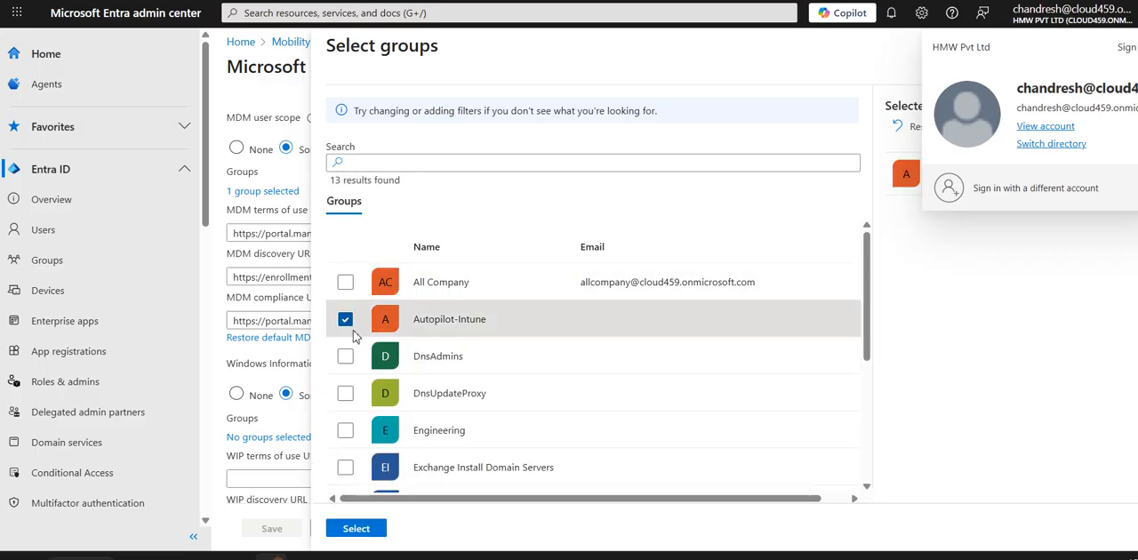
click(356, 529)
scroll(449, 445, down, 2)
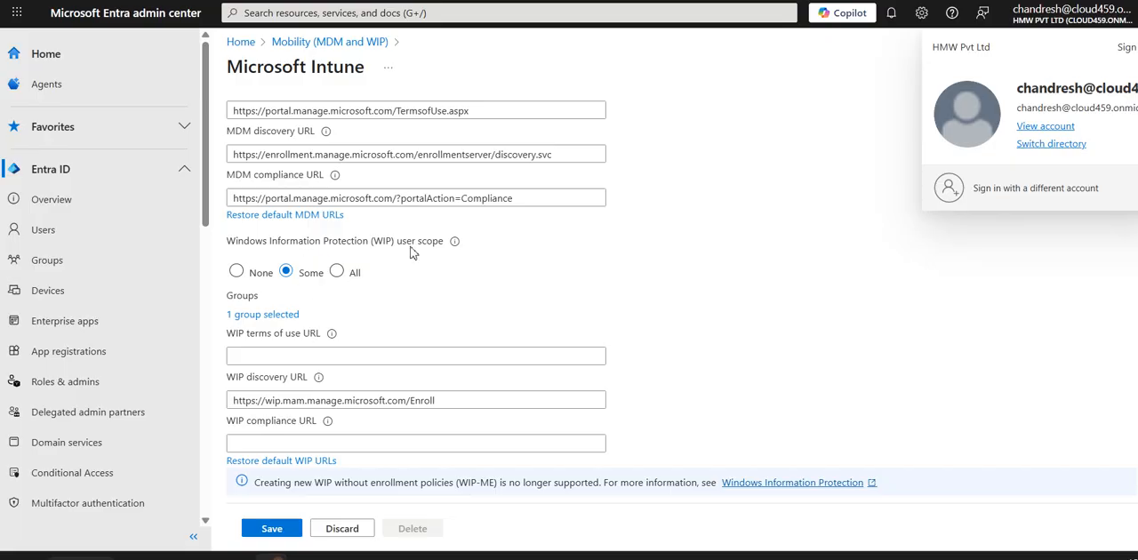
click(272, 530)
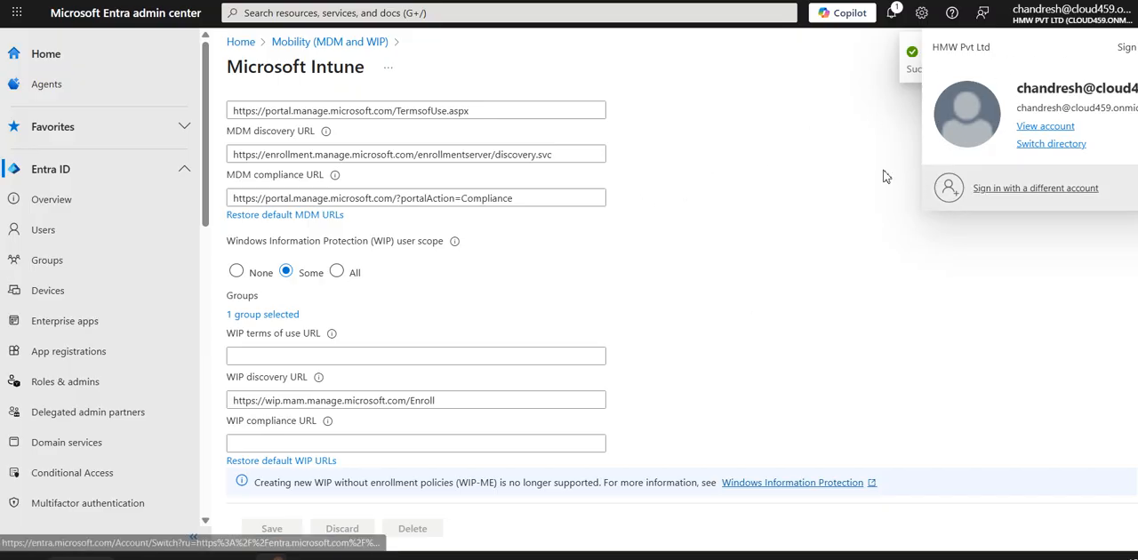
- Switch to the Windows 10 x64 virtual machine and continue the work account setup with the entered e-mail address
mouse_move(338, 556)
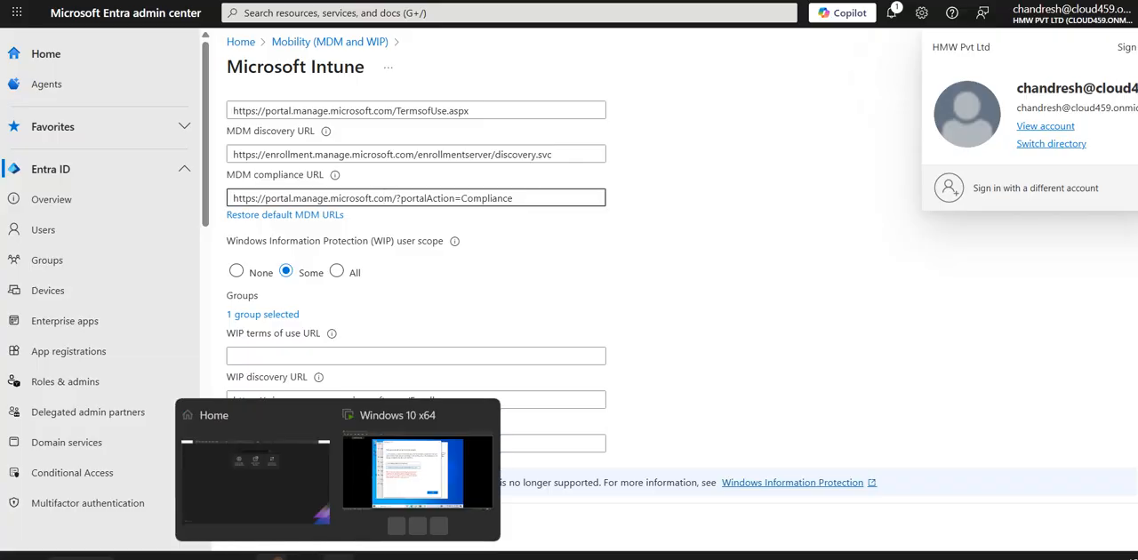
click(418, 471)
click(698, 409)
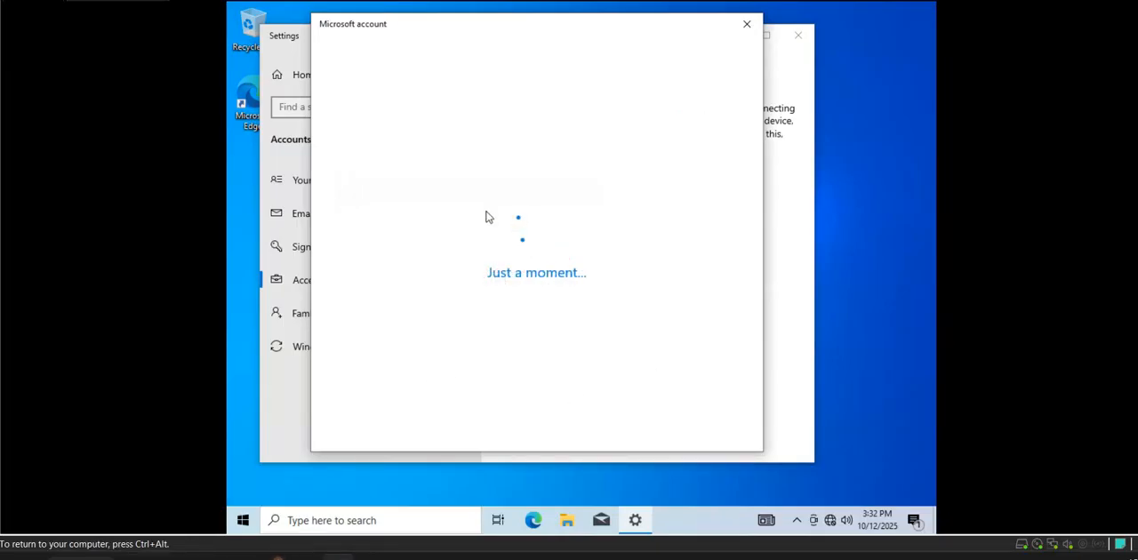
mouse_move(271, 556)
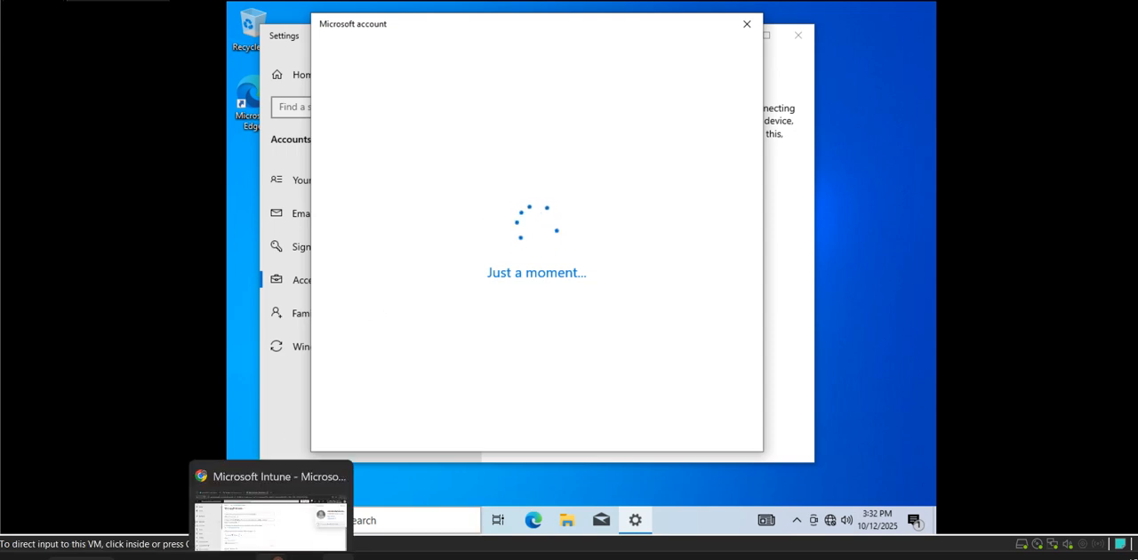
click(971, 557)
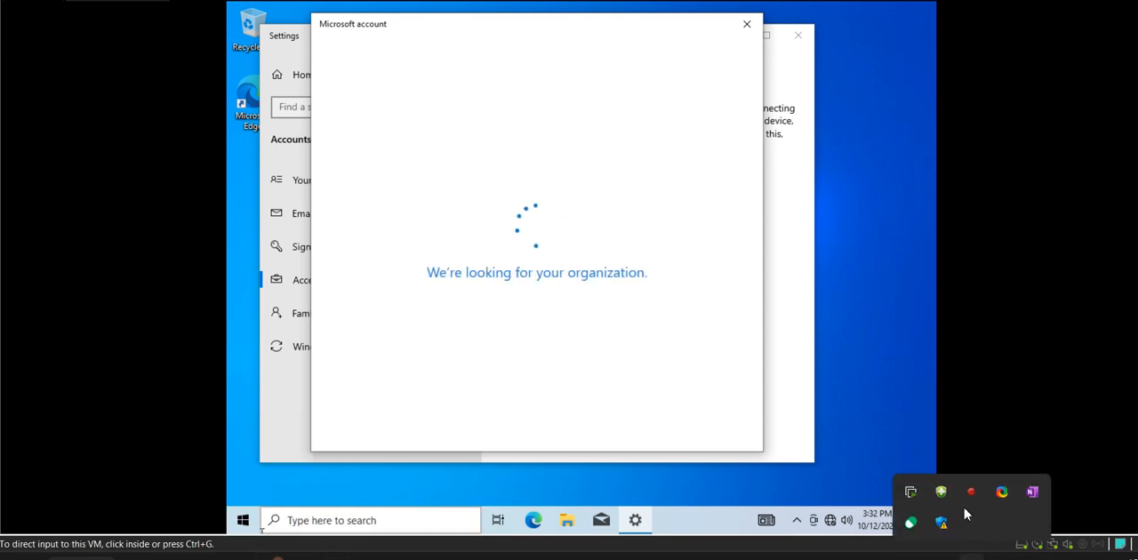
right_click(965, 498)
click(930, 465)
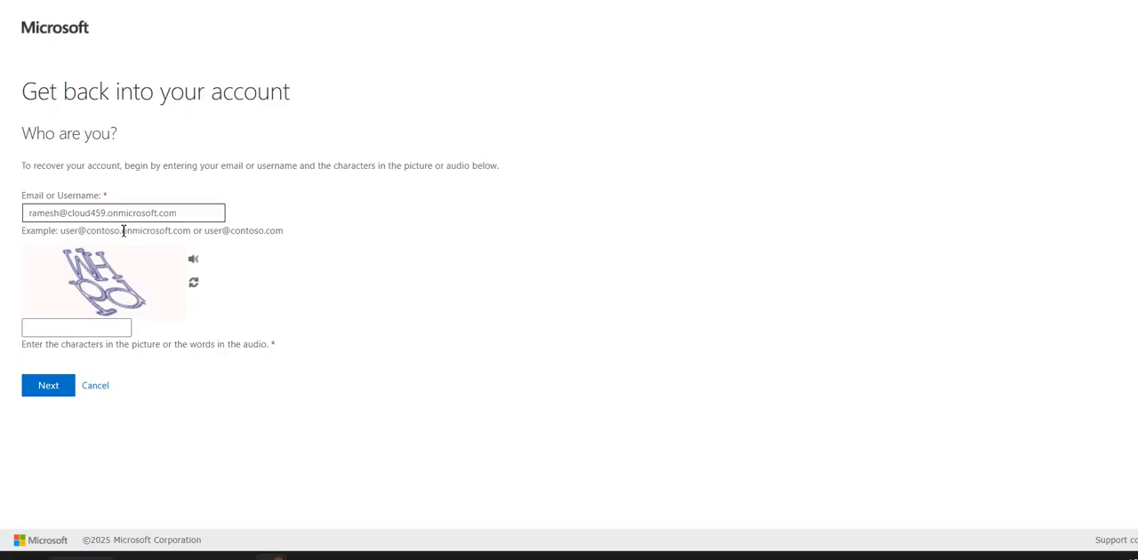
- Copy the licensed user's e-mail address from the account recovery form and check the Portal.office.com address in the Paint notes
drag(182, 214, 26, 224)
key(ctrl+c)
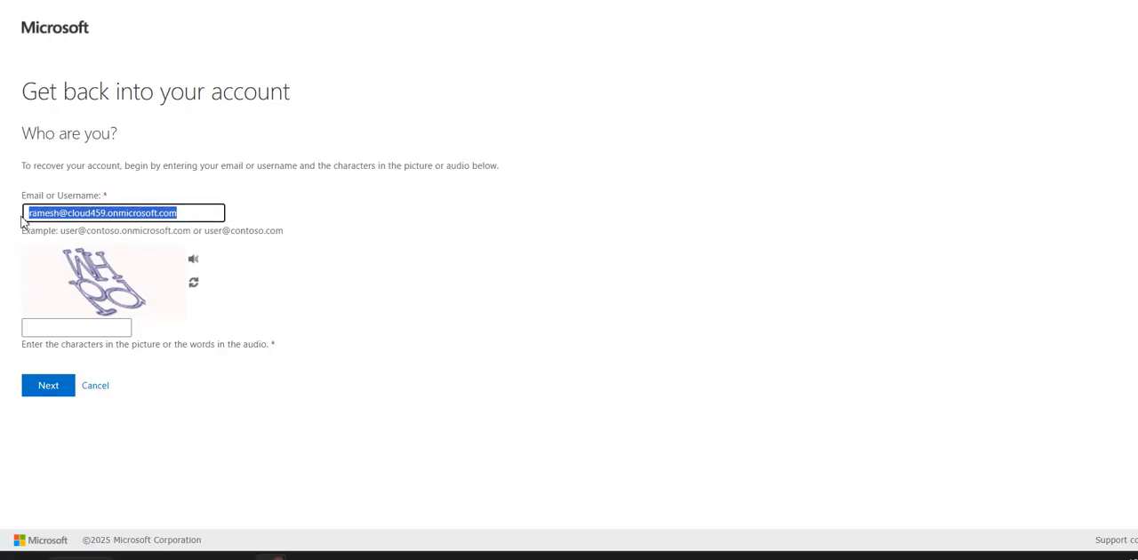
click(307, 554)
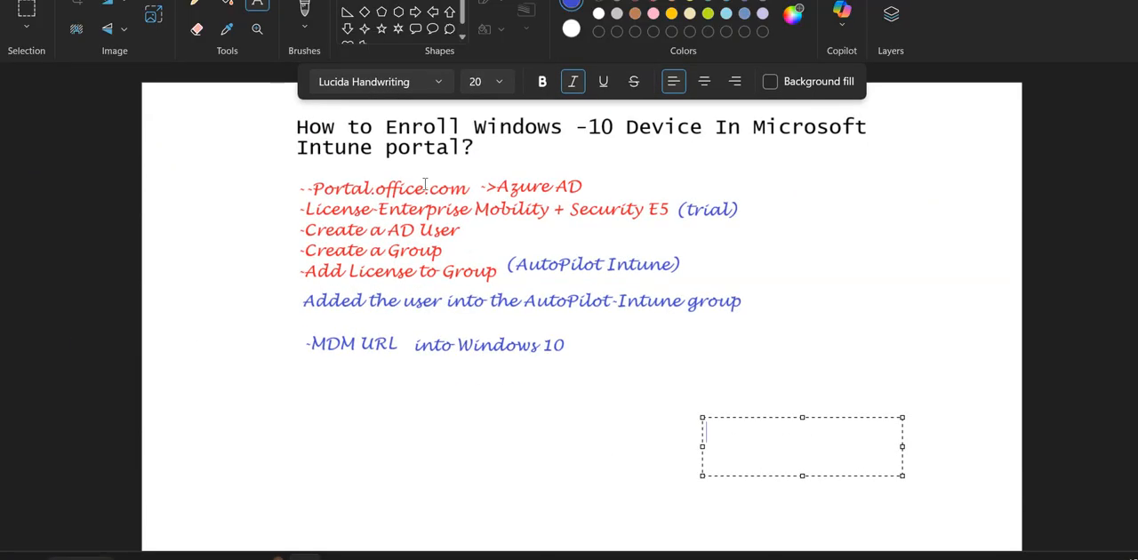
drag(467, 190, 312, 176)
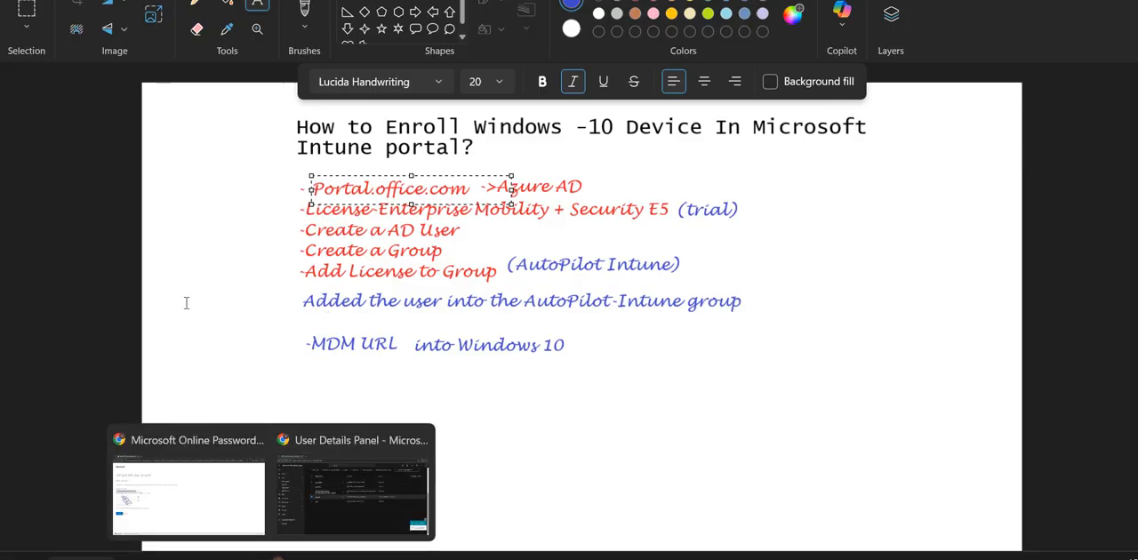
click(219, 460)
- Submit the account recovery form with the characters from the picture and read the additional details about the password reset
click(98, 324)
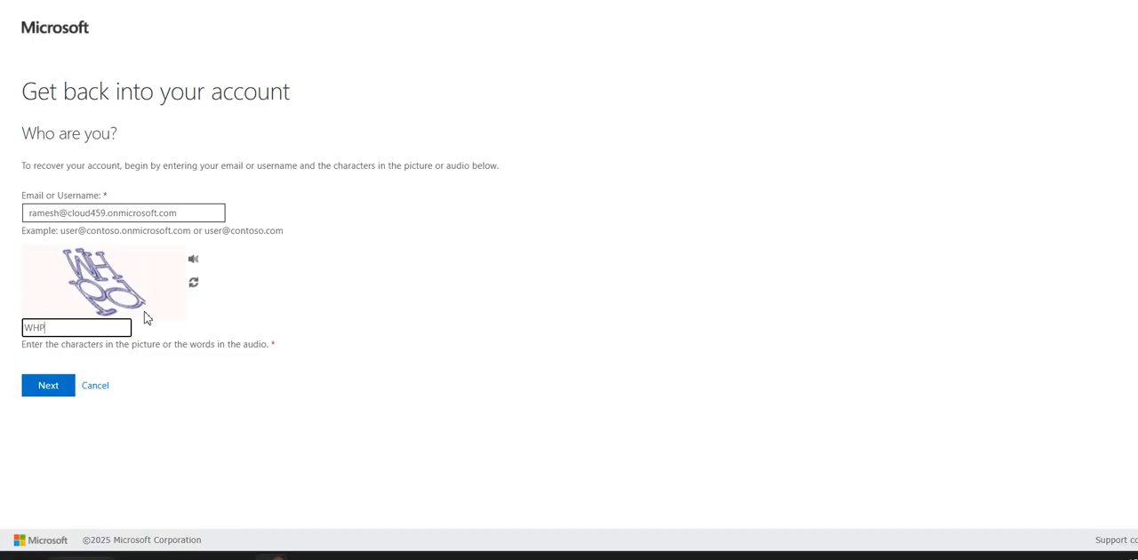
text(WHPd)
click(40, 385)
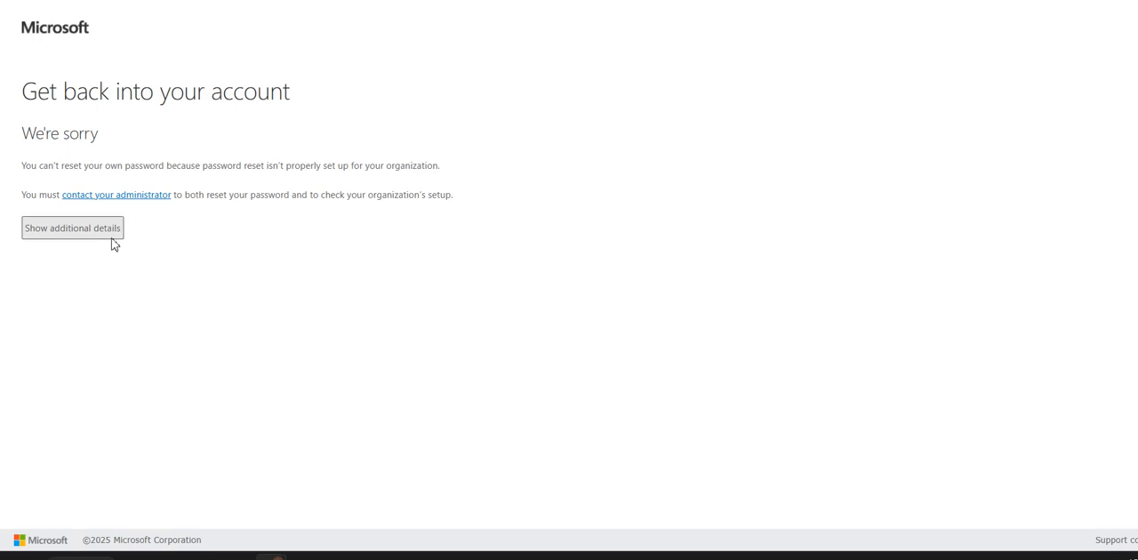
click(108, 233)
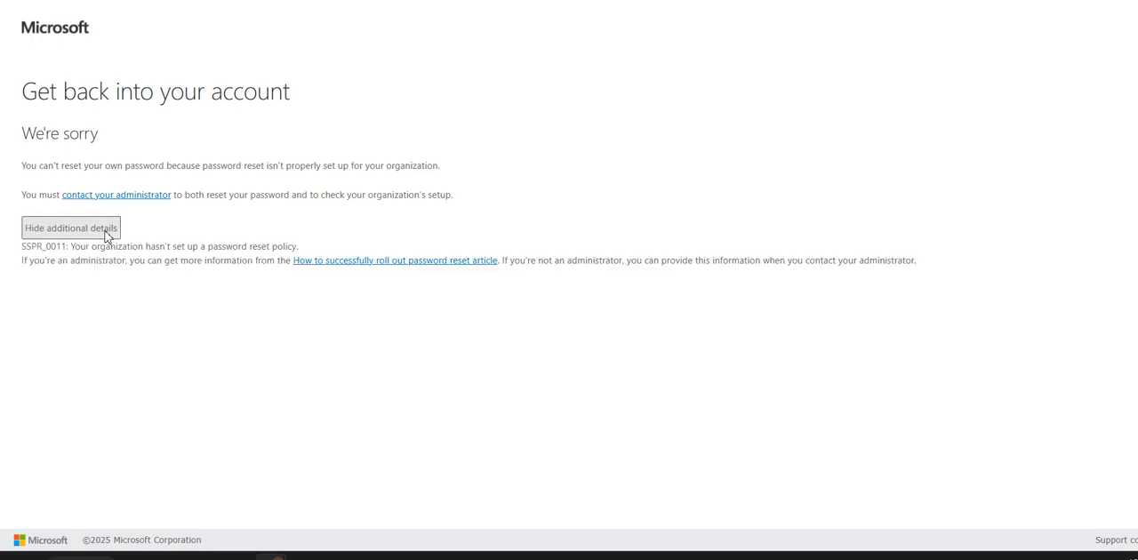
drag(117, 249, 350, 249)
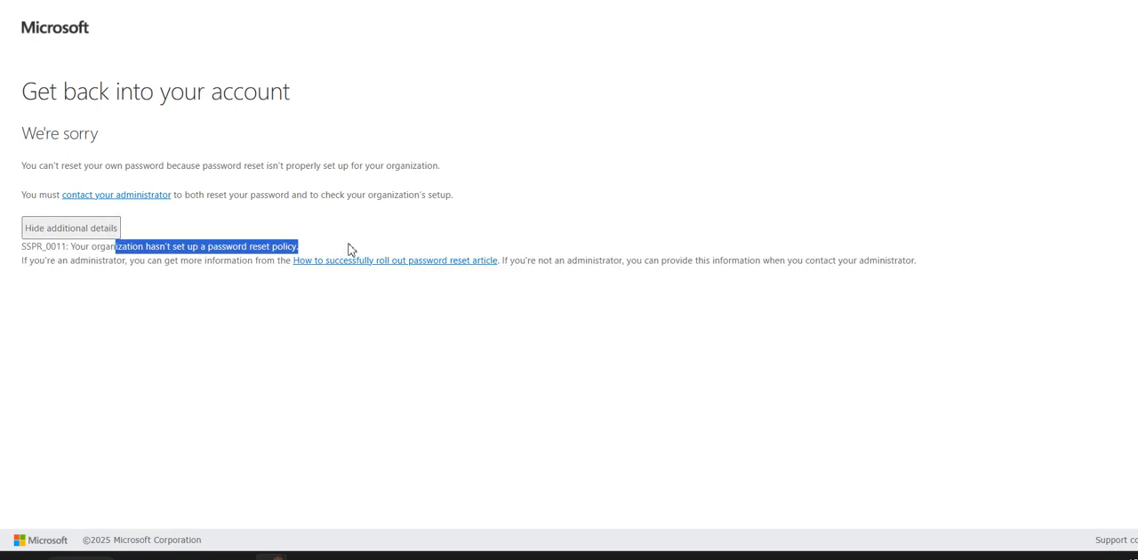
click(349, 249)
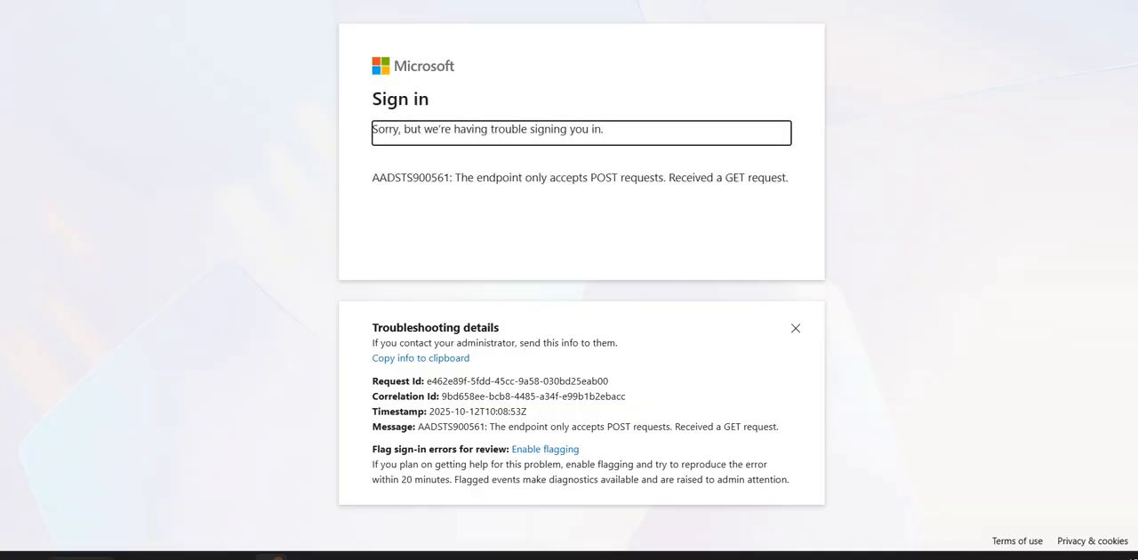
- Open portal.office.com in the browser
text(prot)
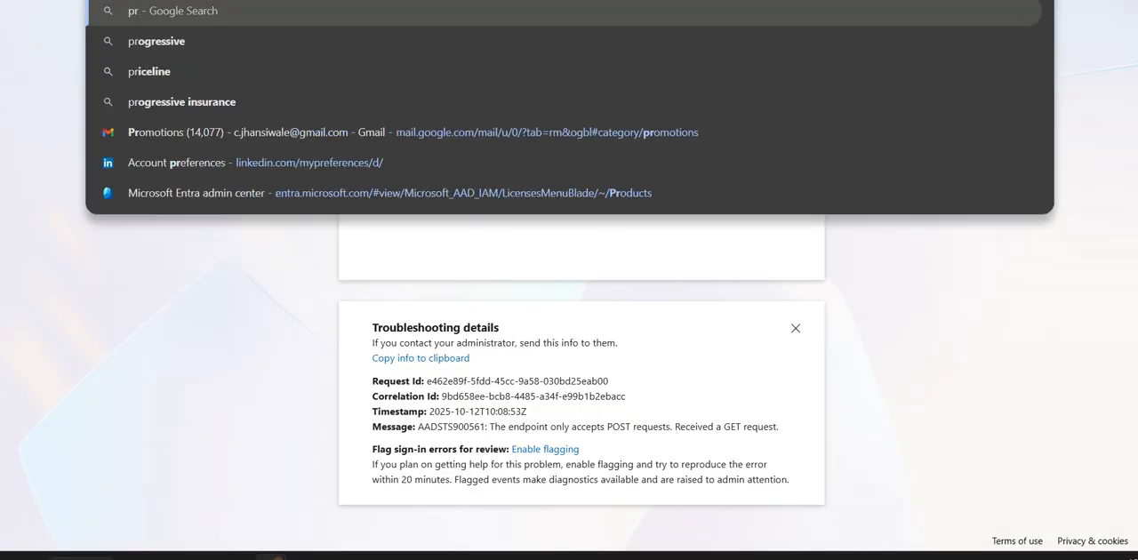
key(BackSpace)
key(BackSpace)
key(BackSpace)
text(orta.)
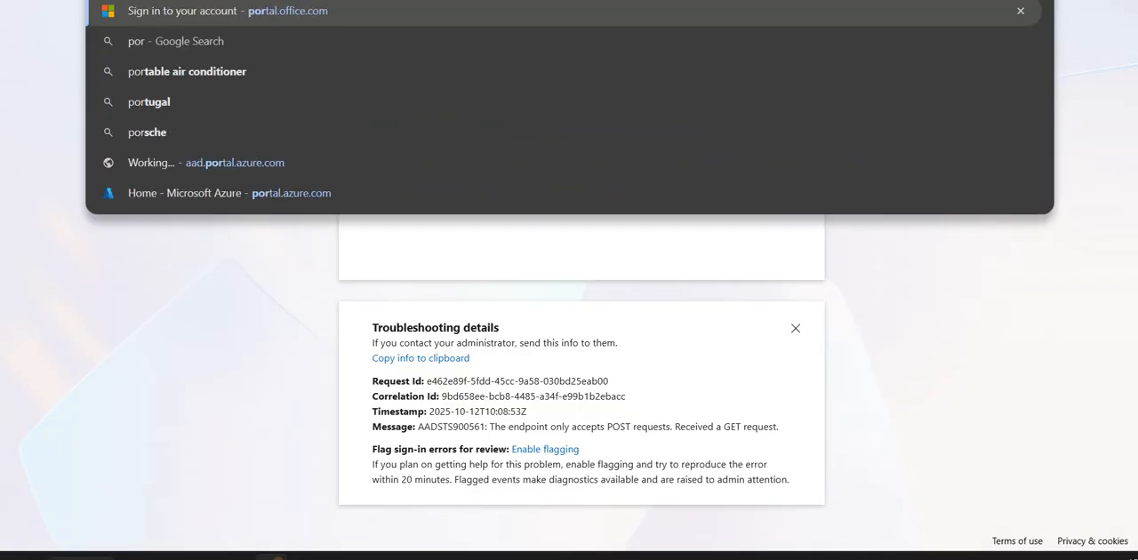
key(BackSpace)
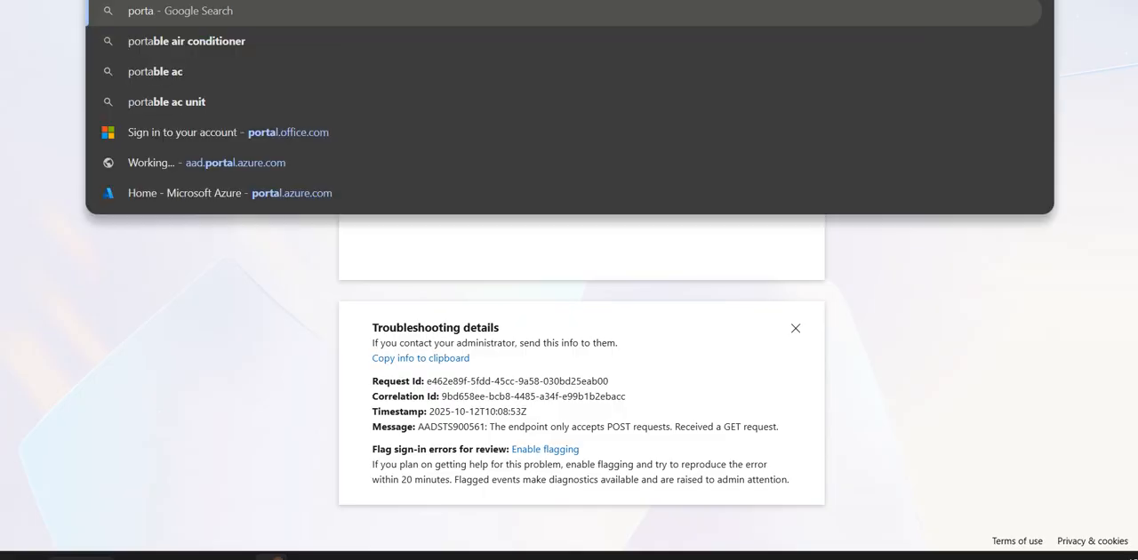
text(l.o)
key(Return)
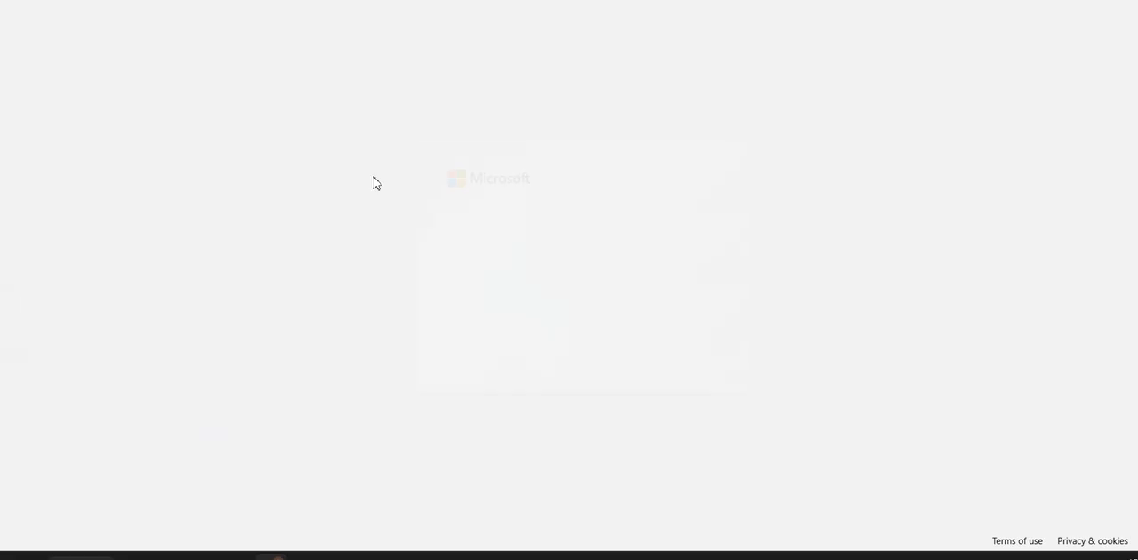
- Try to sign in to the portal with the licensed user's e-mail address and account password
click(541, 227)
key(ctrl+v)
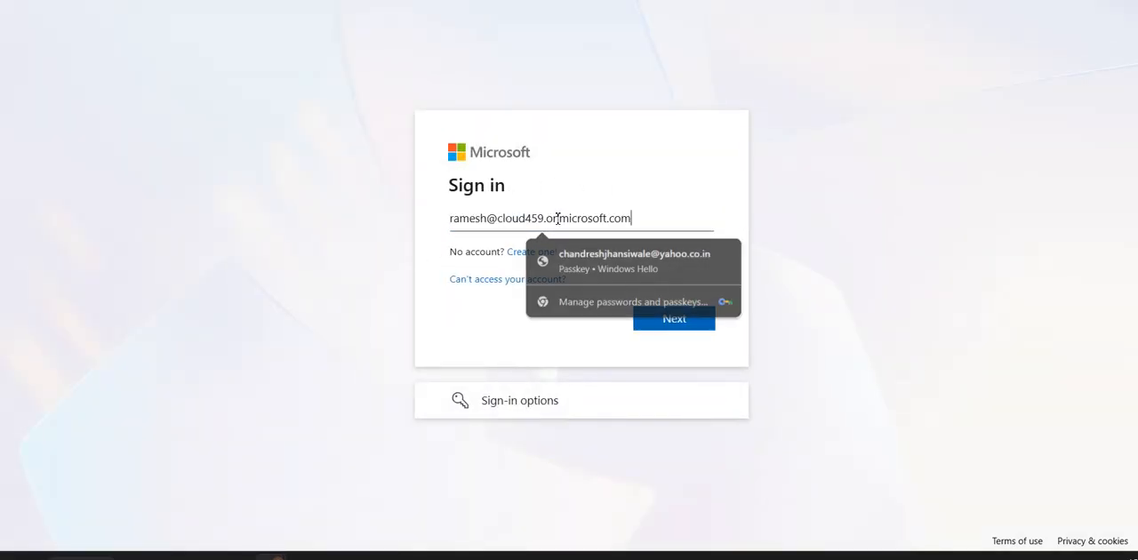
click(674, 321)
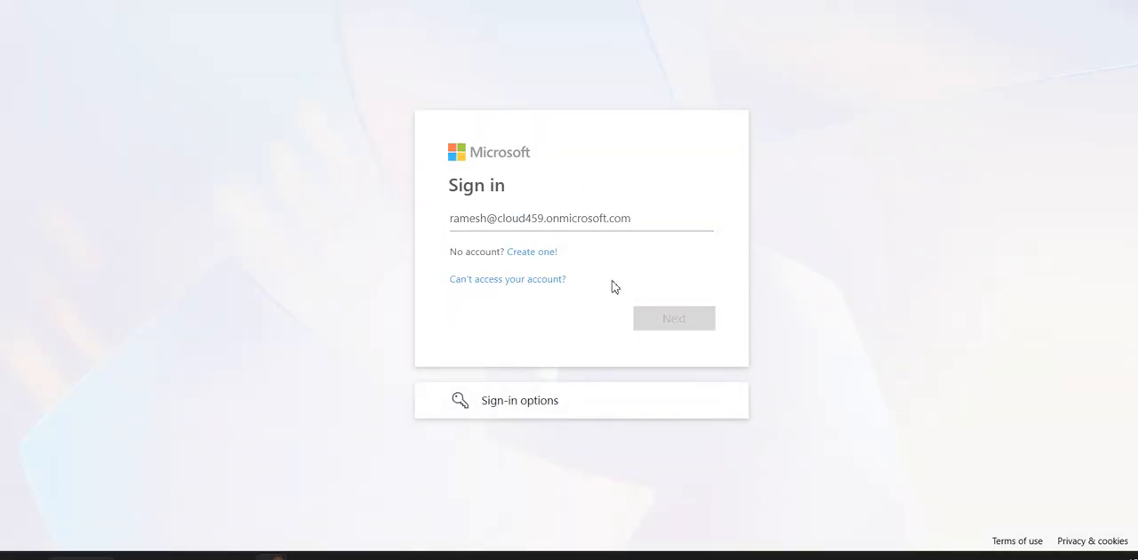
text(••)
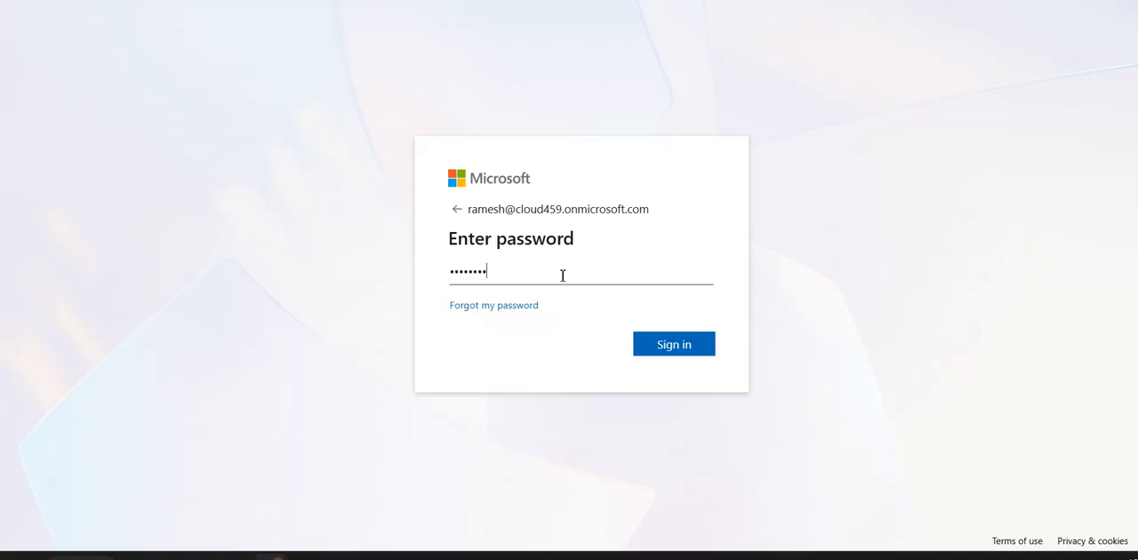
key(Return)
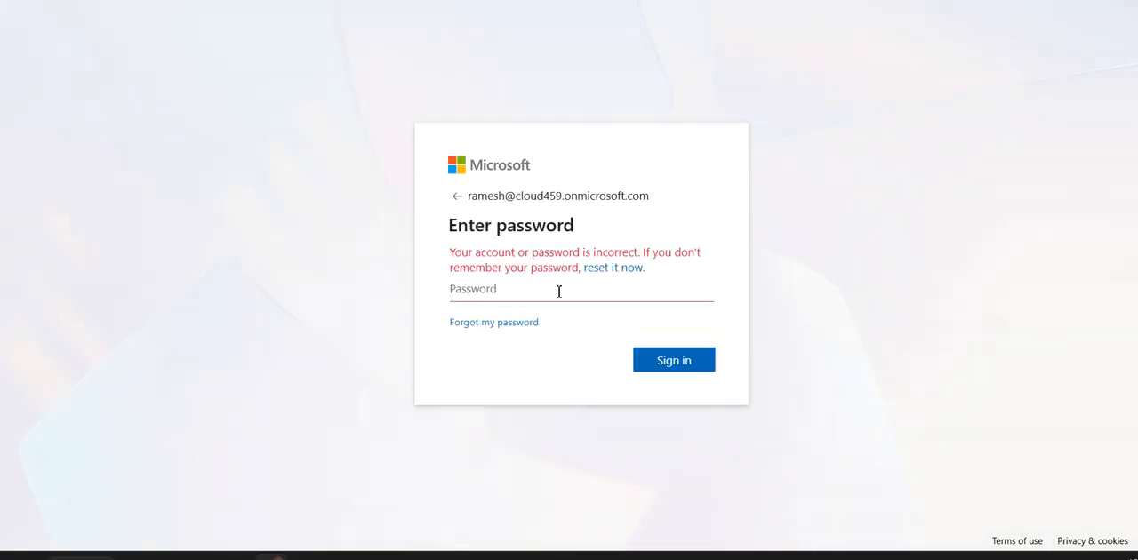
- Start a password reset for the licensed user, reload the picture challenge, and submit the form with its characters
click(635, 269)
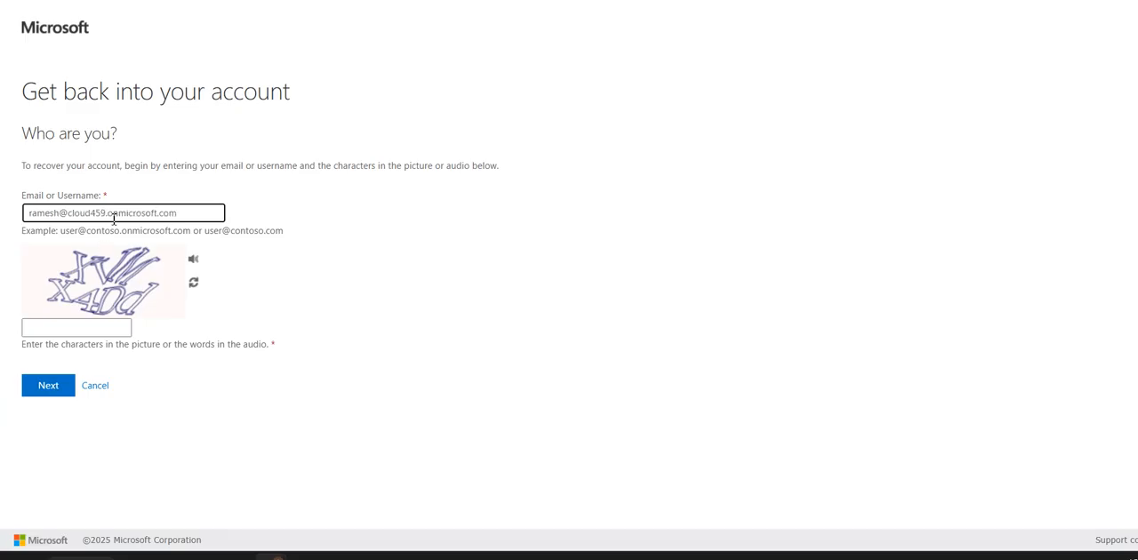
drag(190, 218, 10, 219)
click(67, 325)
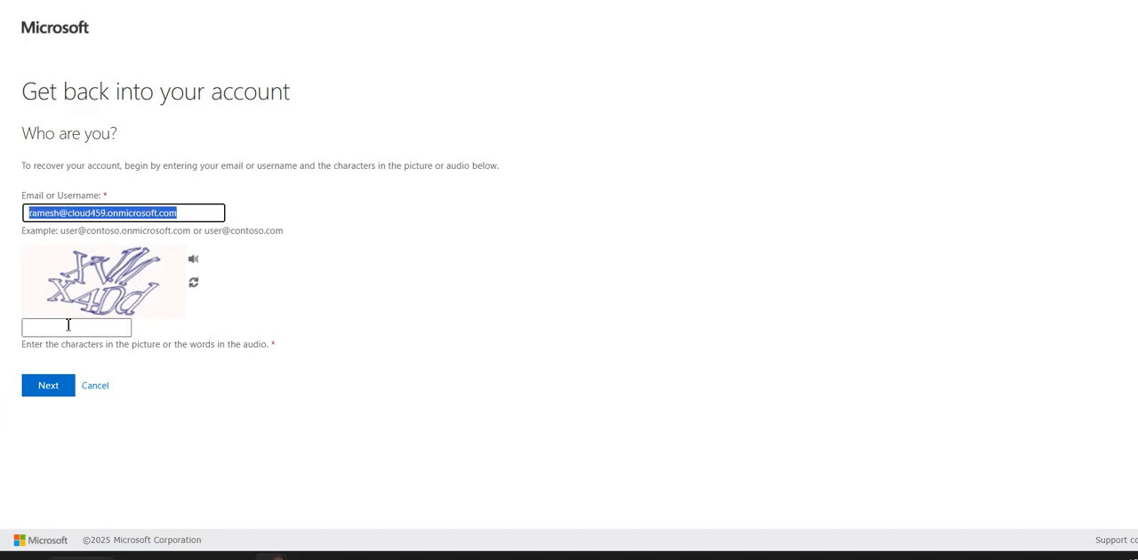
click(193, 282)
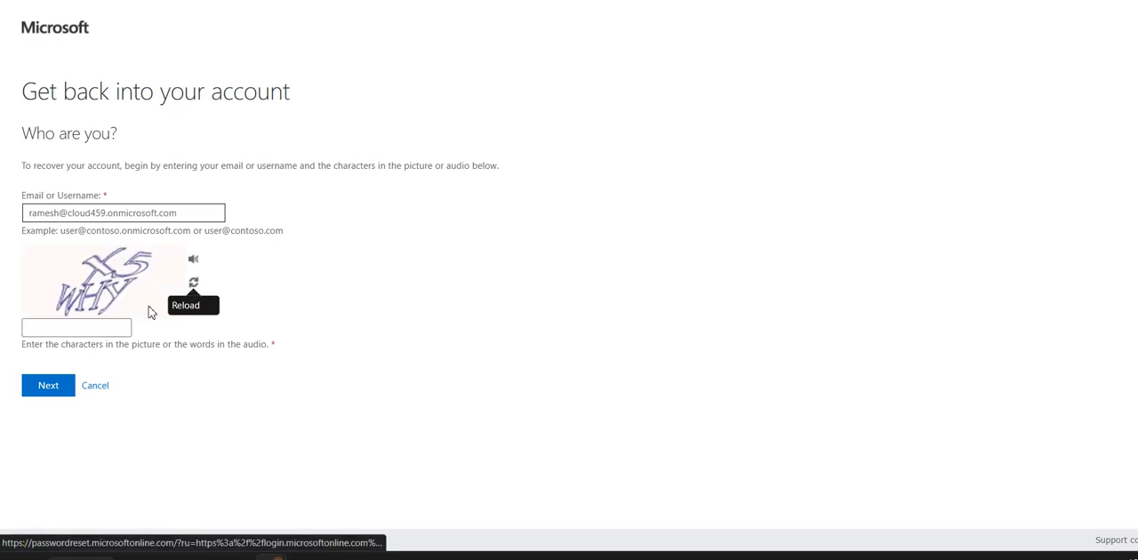
click(103, 329)
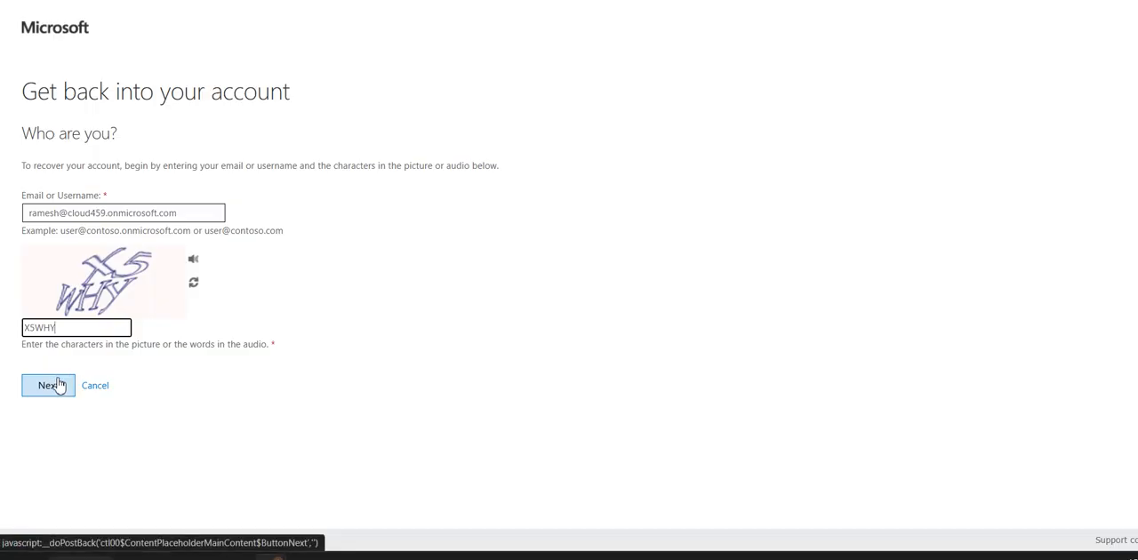
click(56, 384)
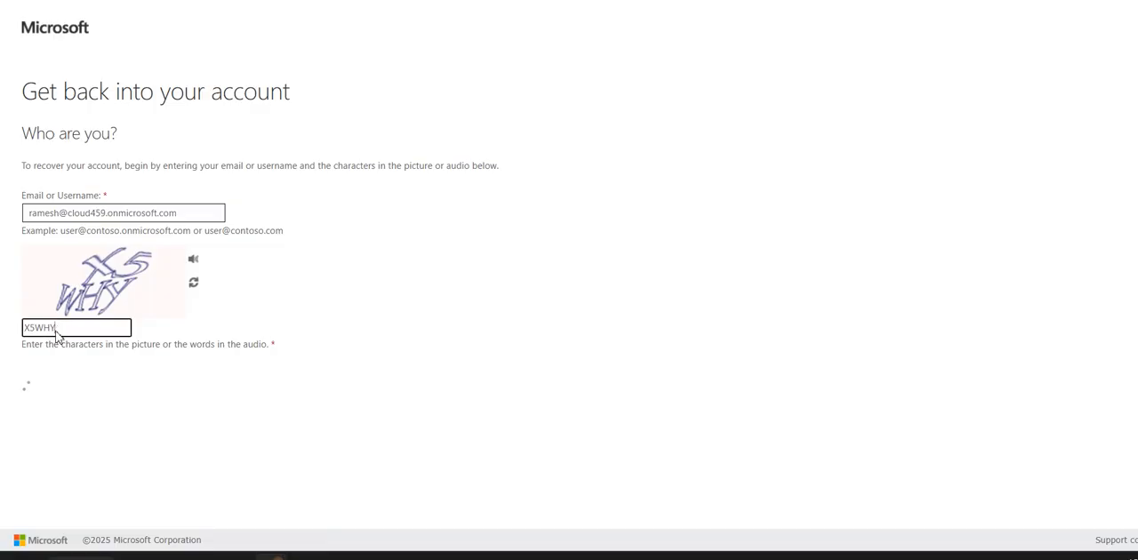
- Ask the administrator for a password reset from the account recovery page
click(103, 203)
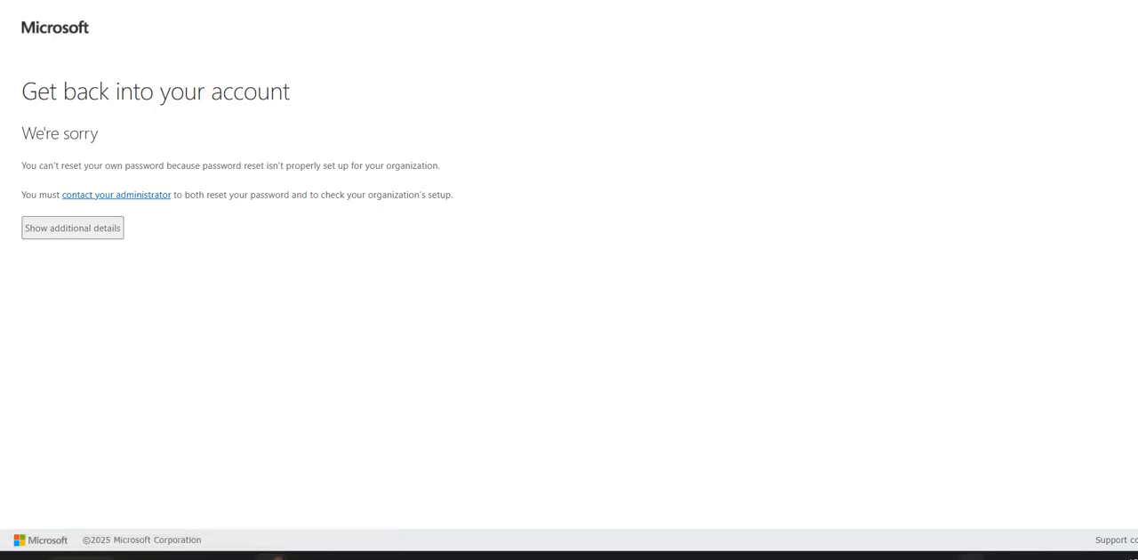
click(972, 558)
right_click(973, 491)
click(938, 465)
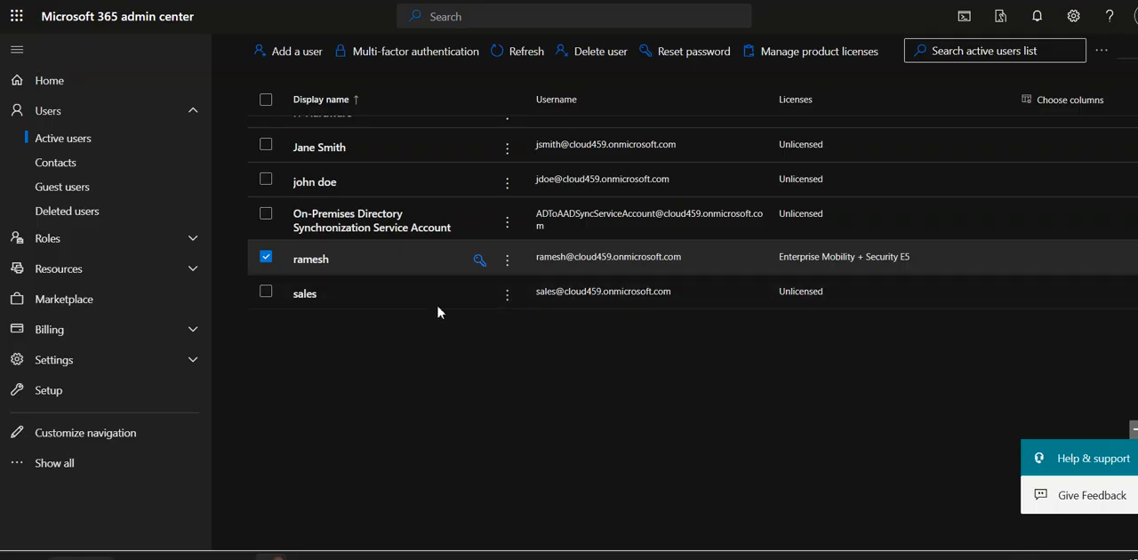
- Examine the licensed user's account details, enrolled devices, and assigned licenses in the Microsoft 365 admin center
click(325, 260)
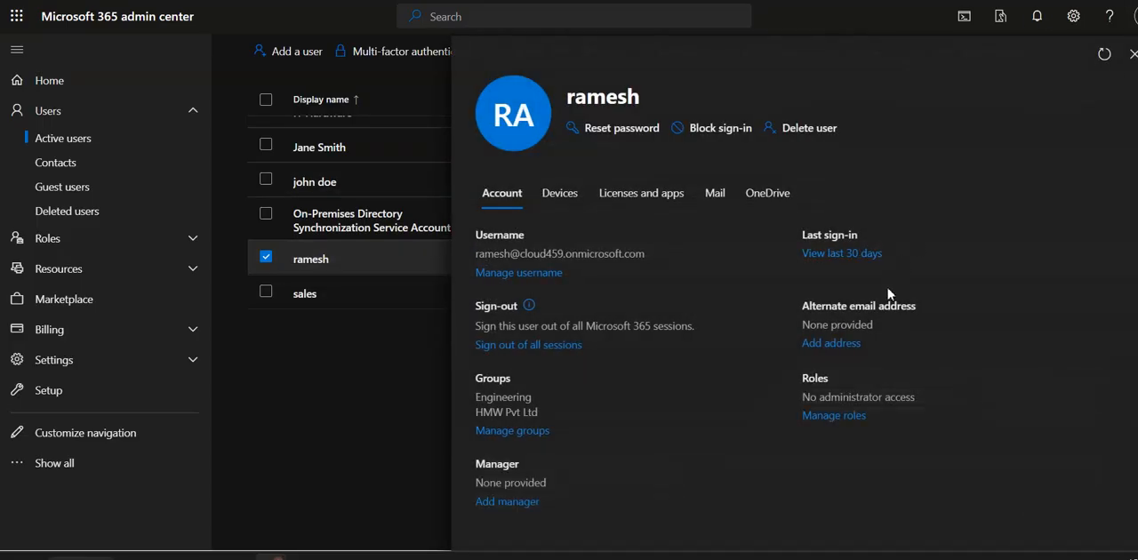
click(1135, 16)
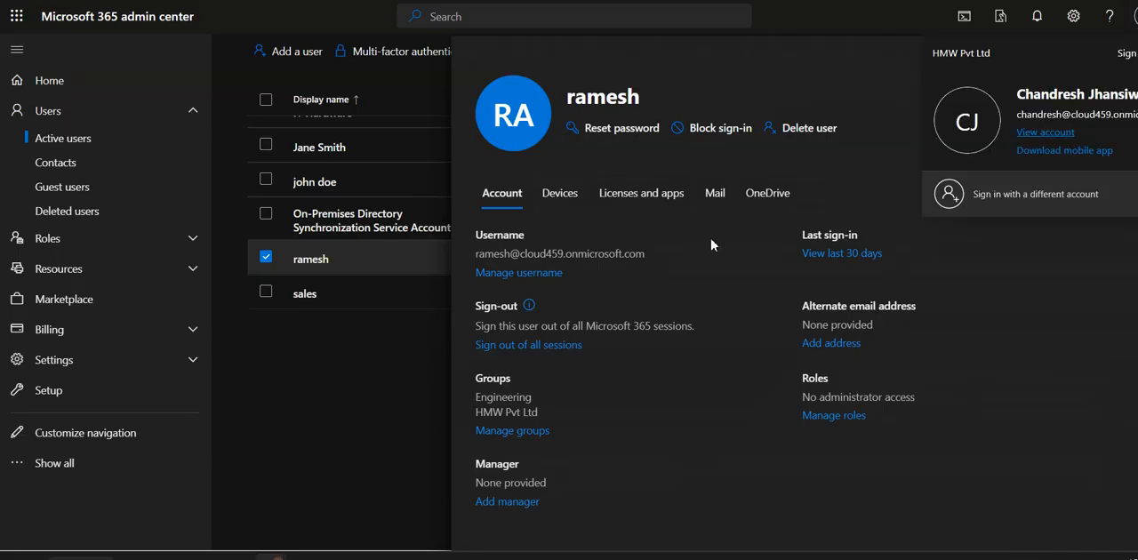
click(606, 420)
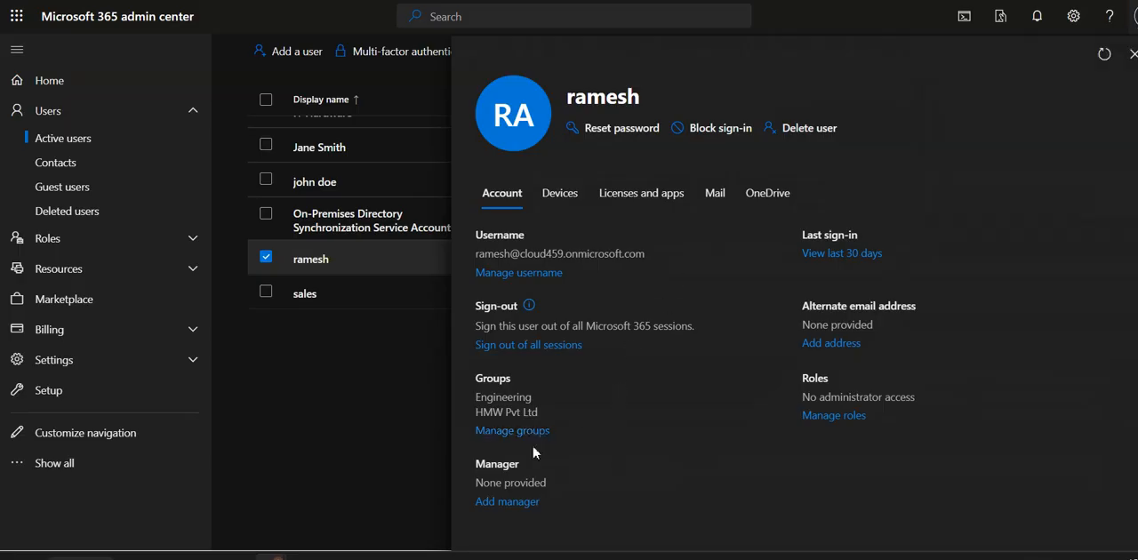
scroll(597, 391, down, 2)
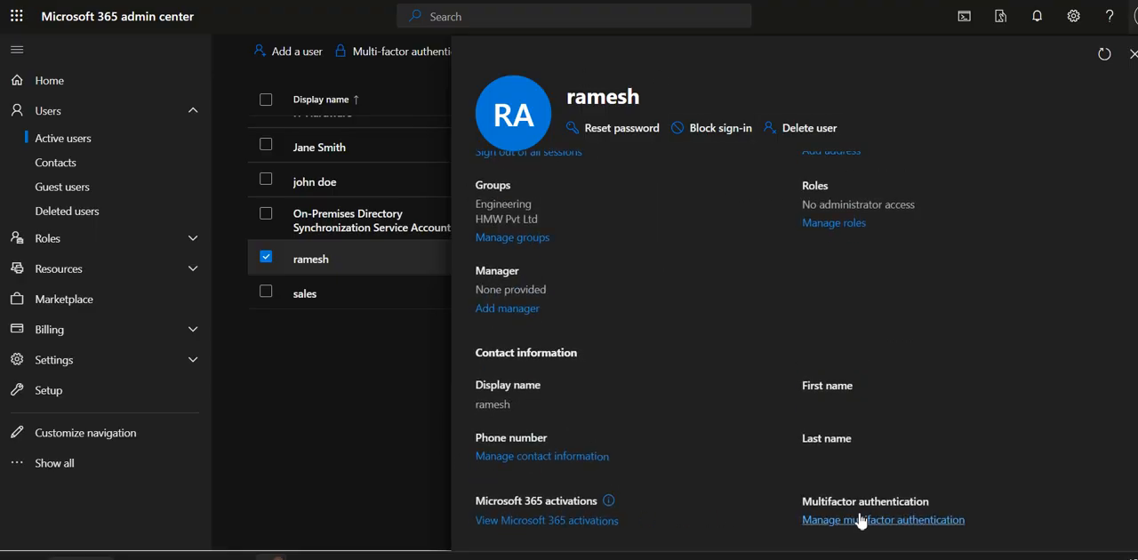
scroll(849, 402, up, 2)
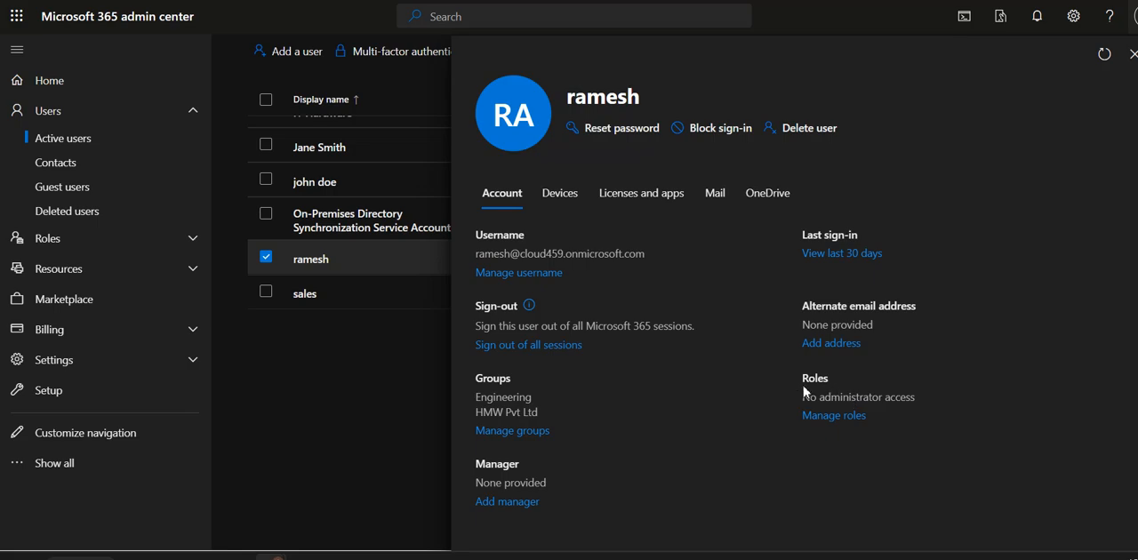
click(573, 198)
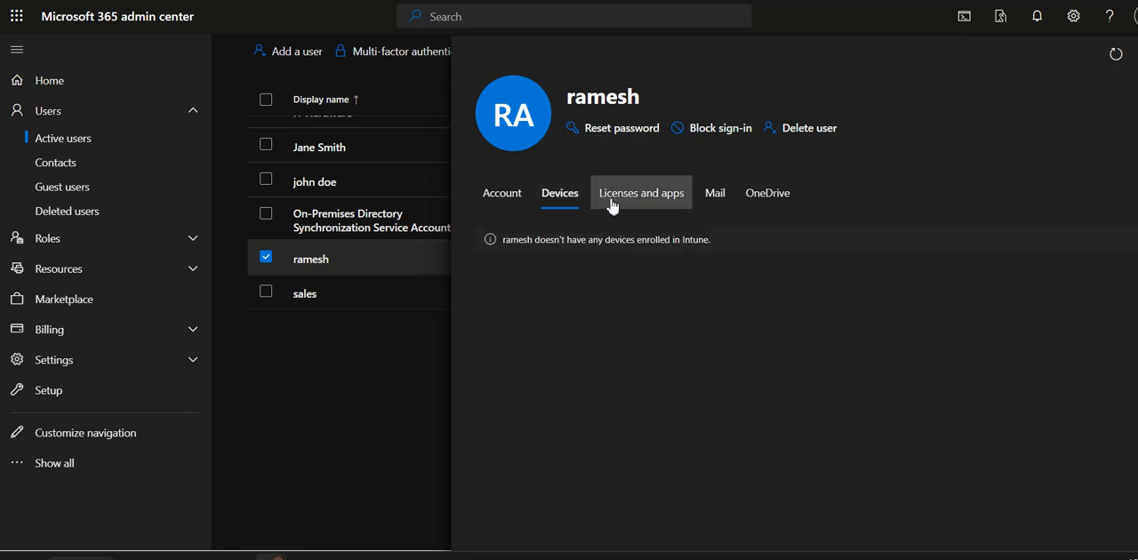
click(641, 203)
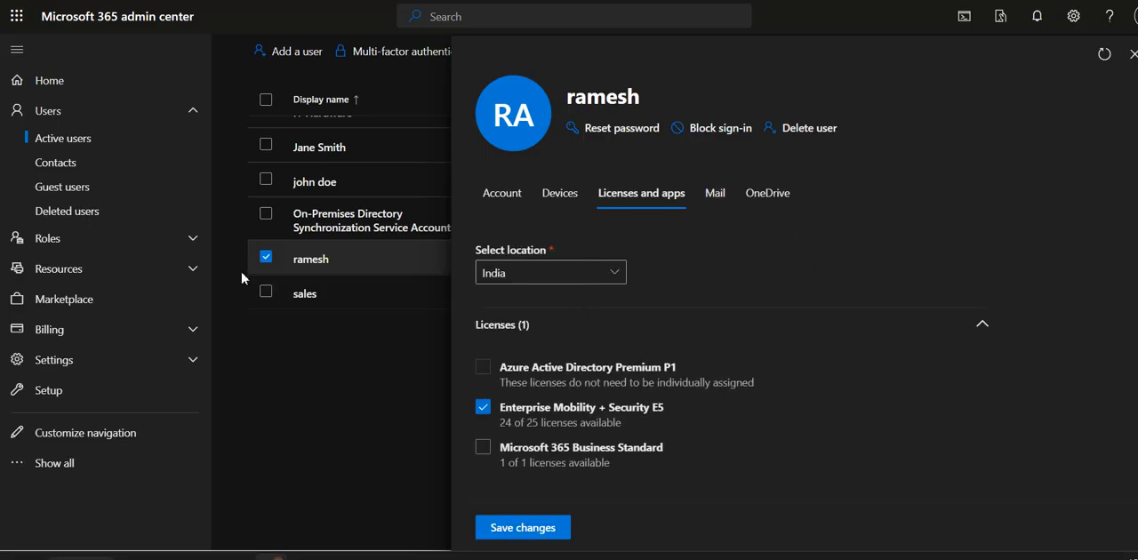
click(313, 267)
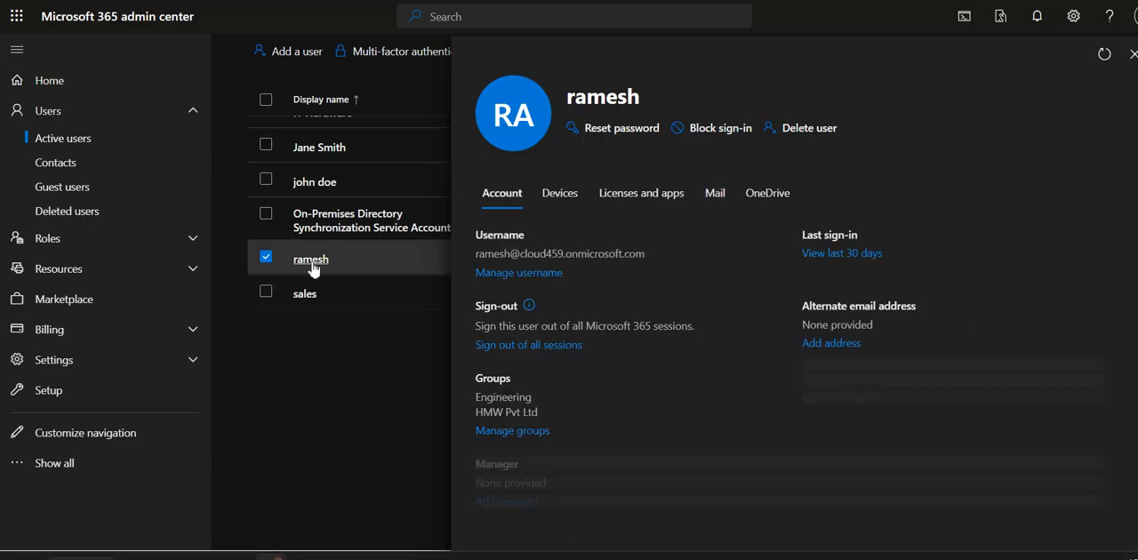
click(513, 275)
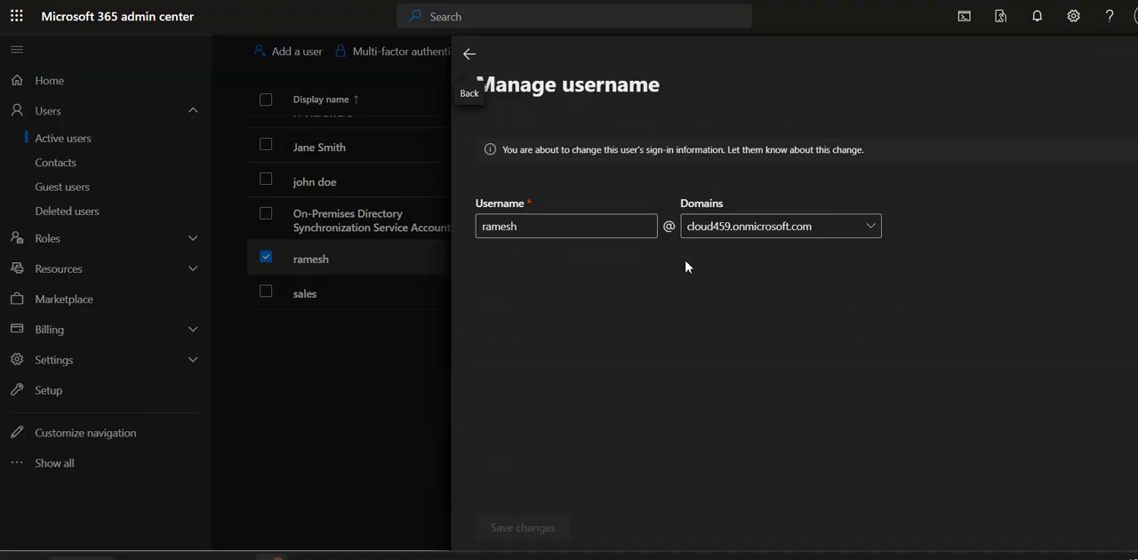
click(609, 236)
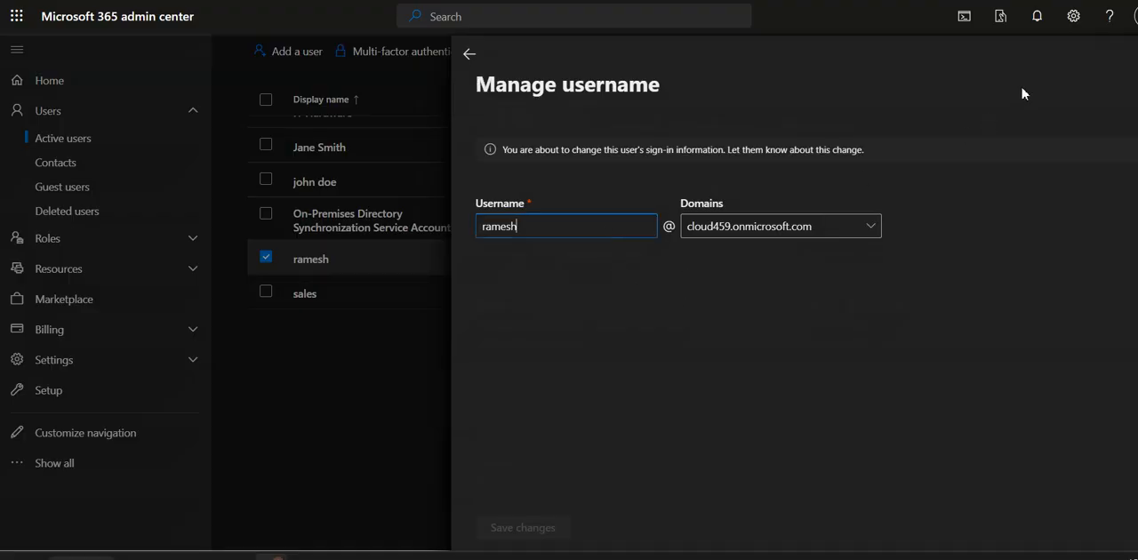
click(470, 55)
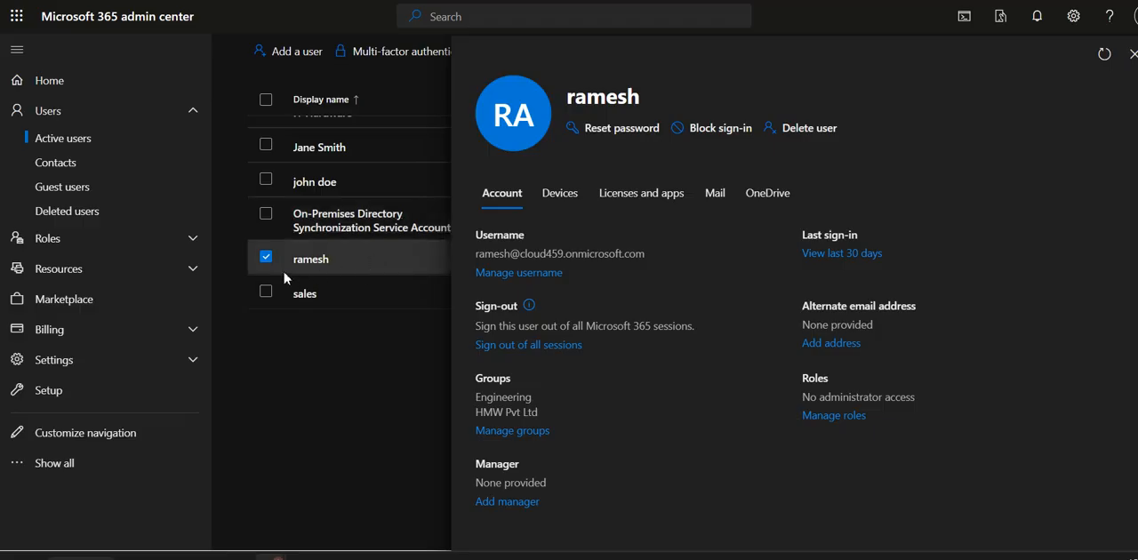
- Reset the licensed user's password with an automatically created one, requiring a password change at first sign-in
click(578, 129)
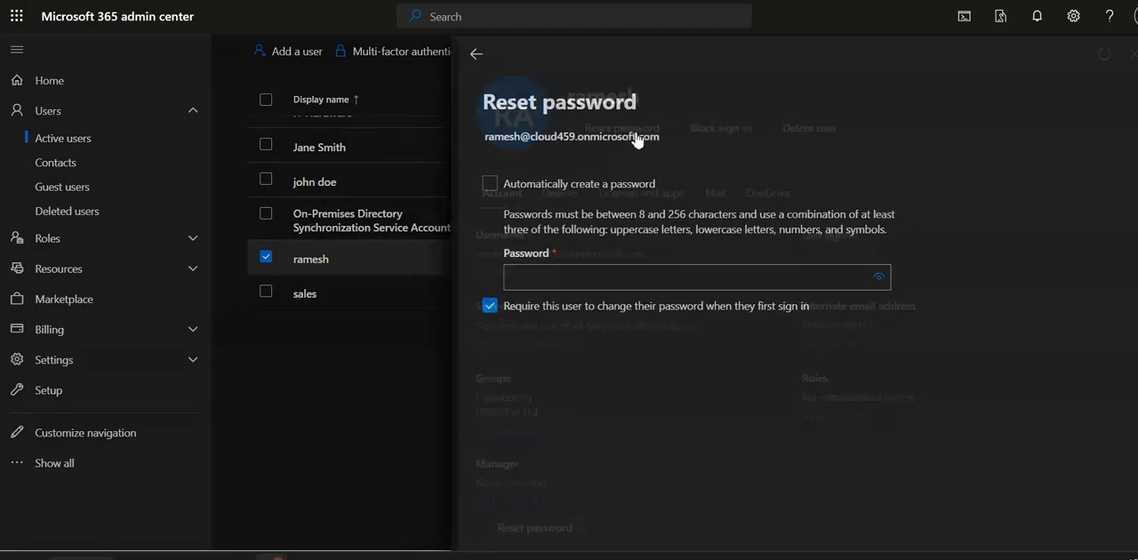
click(582, 277)
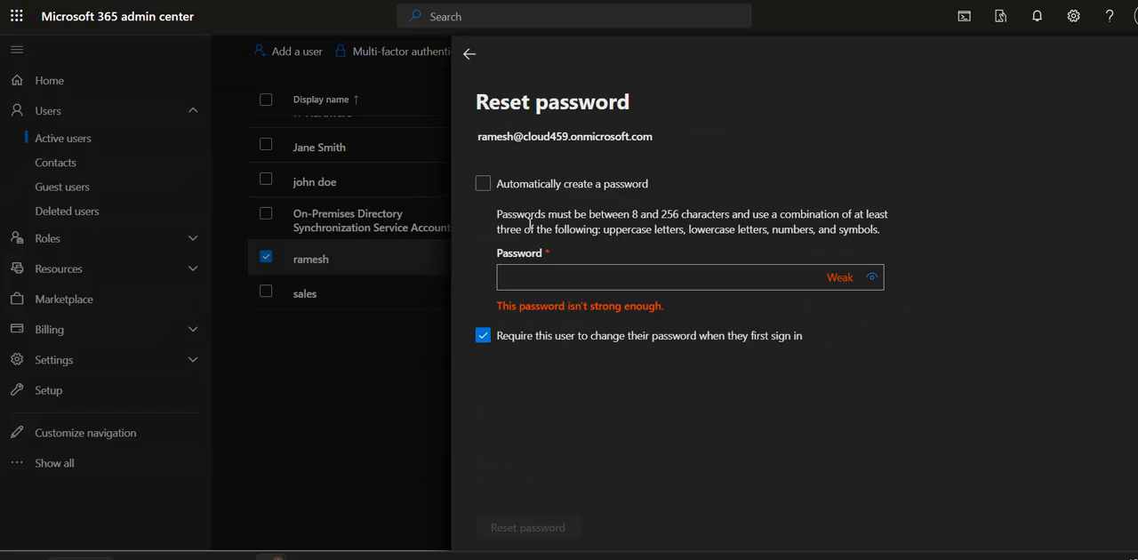
click(485, 185)
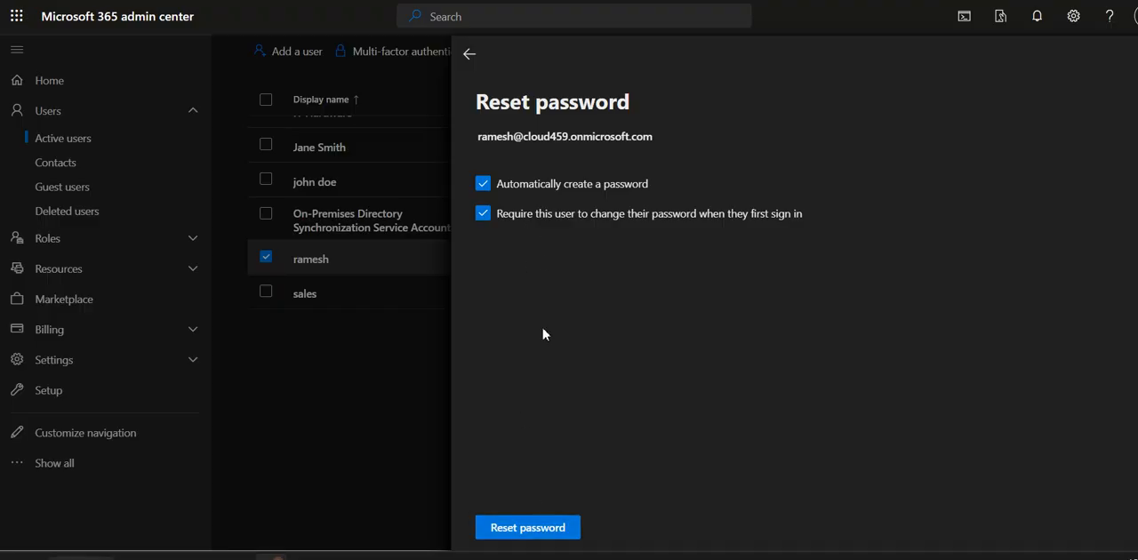
click(526, 530)
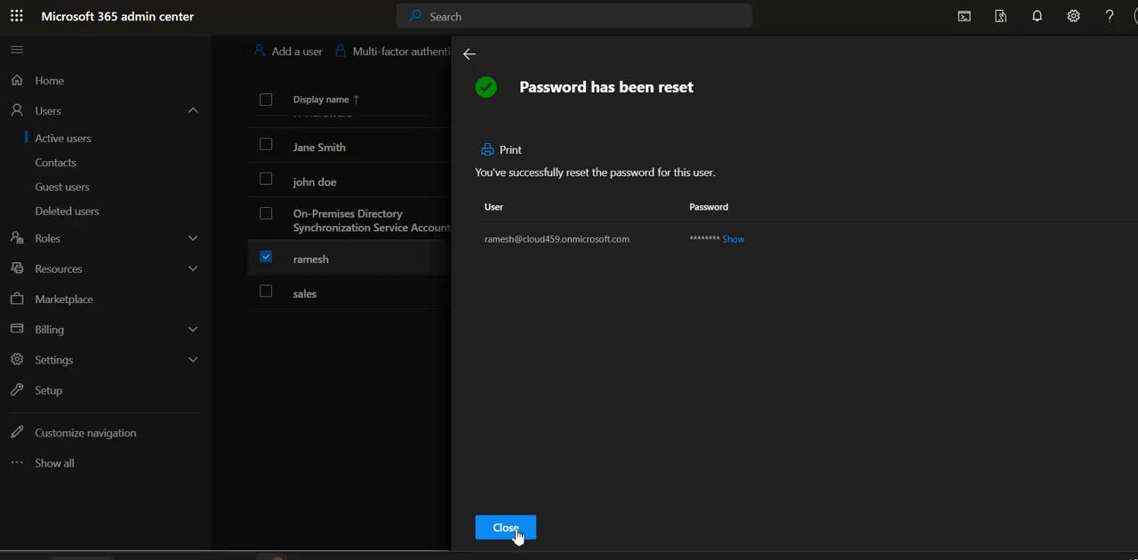
- Reveal and copy the user's newly generated password and close the reset confirmation
click(734, 240)
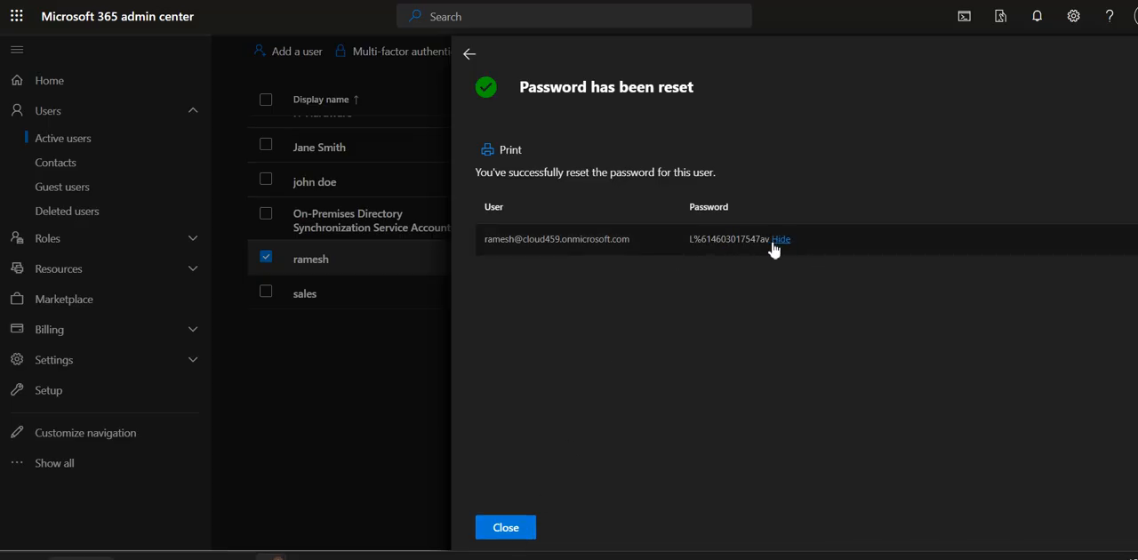
drag(770, 240, 688, 240)
click(570, 484)
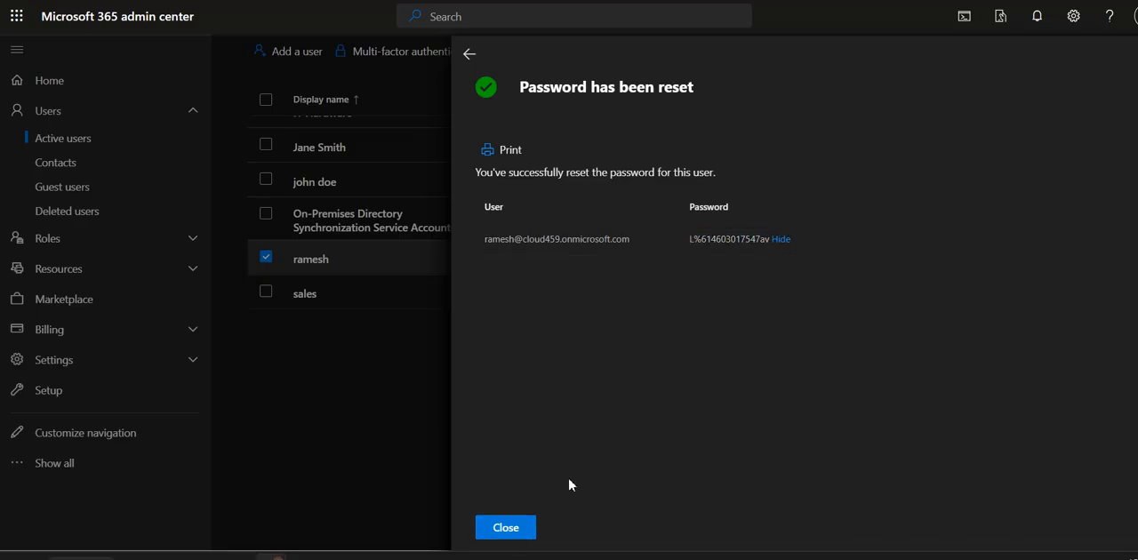
click(507, 527)
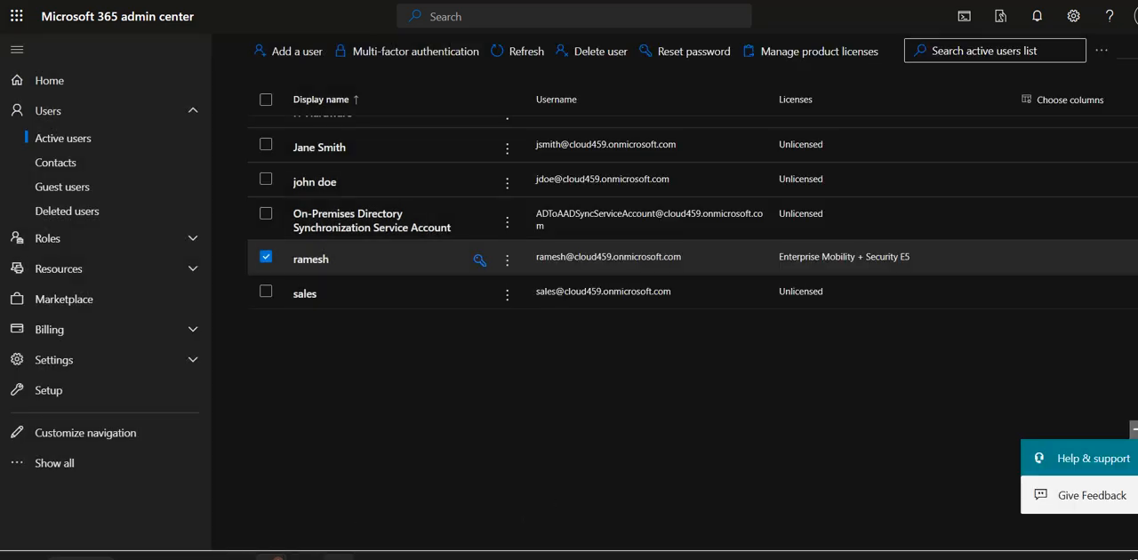
- Switch to the browser window with the account recovery page and open the Office portal there
mouse_move(271, 557)
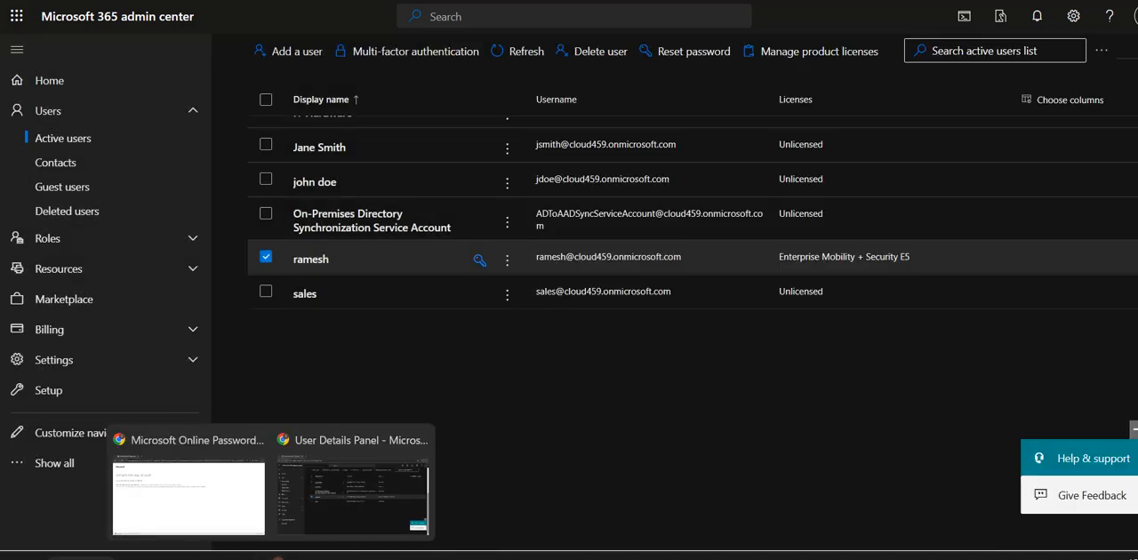
click(213, 519)
key(ctrl+l)
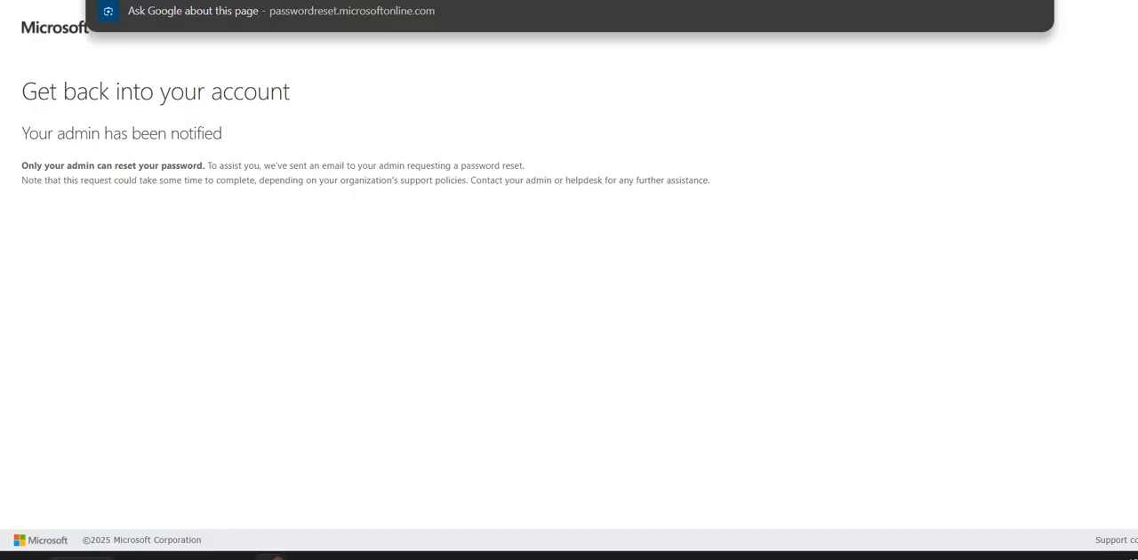
text(portal)
key(Return)
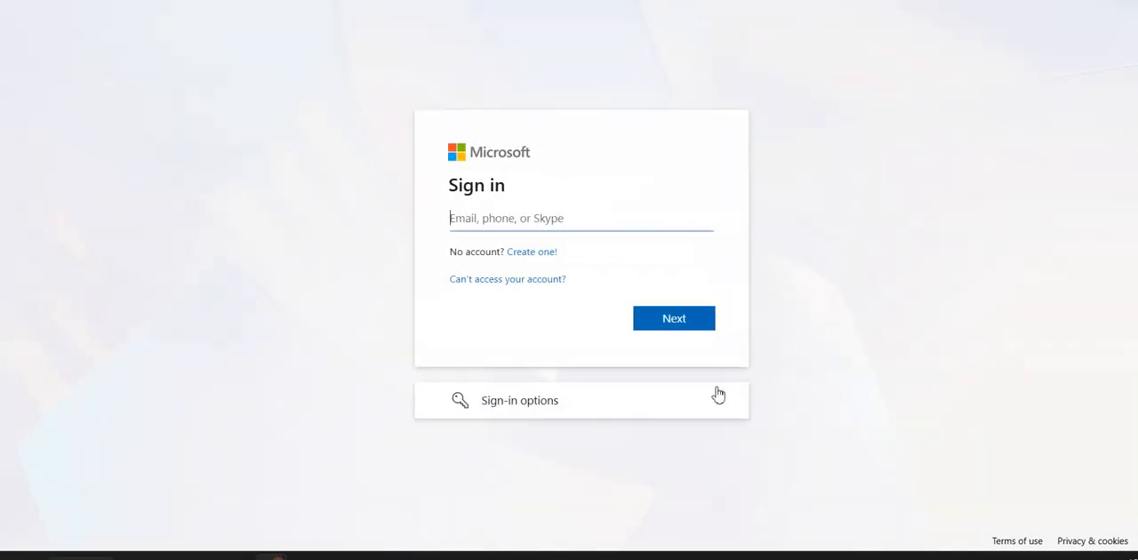
- Enter the licensed user's e-mail address on the Microsoft sign-in page and submit it
click(548, 221)
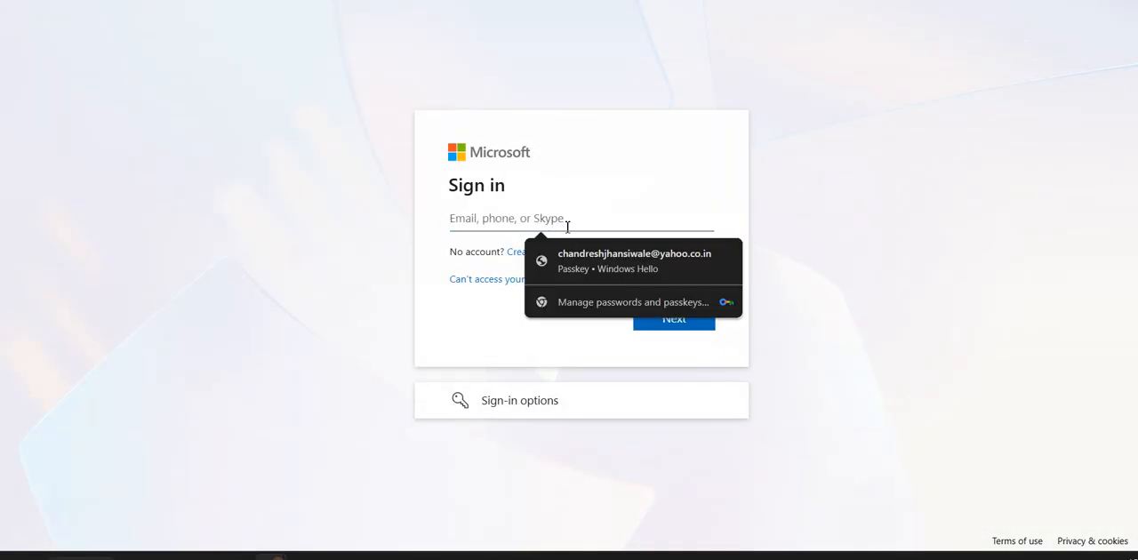
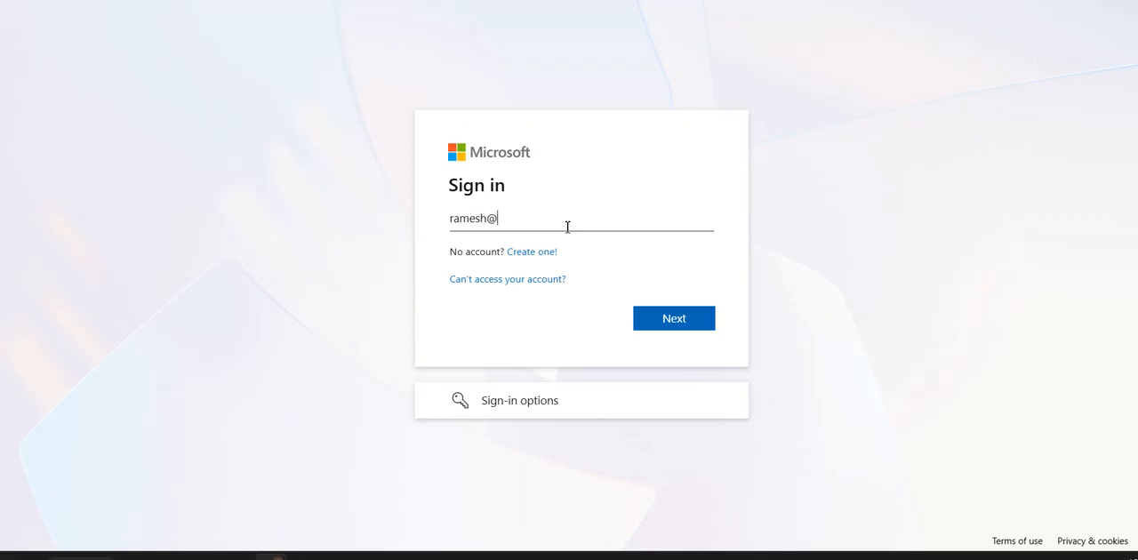
key(Return)
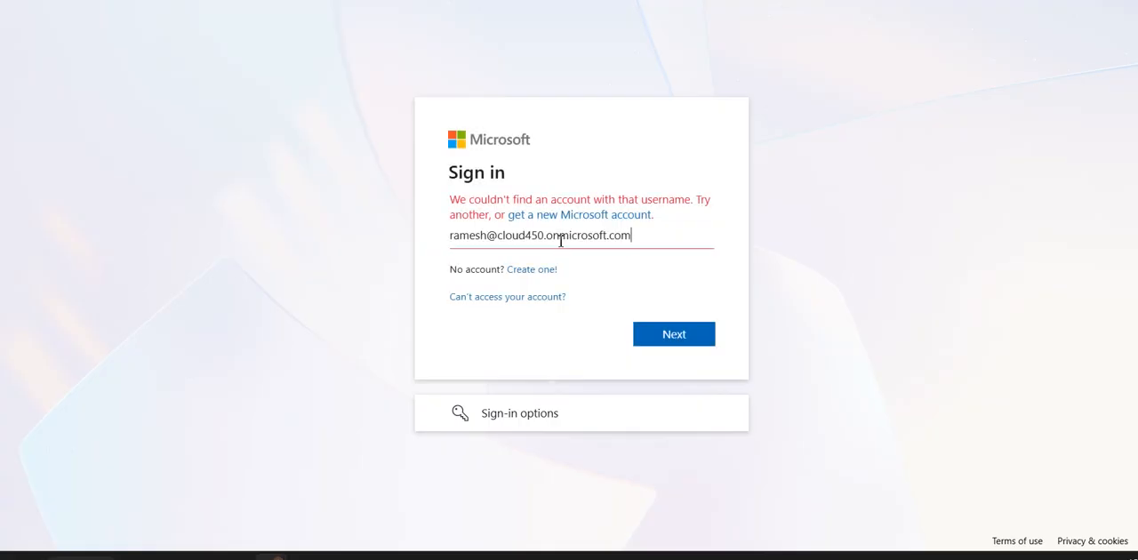
- Correct the domain number in the user's e-mail address and sign in with the copied temporary password
click(565, 223)
key(BackSpace)
text(9)
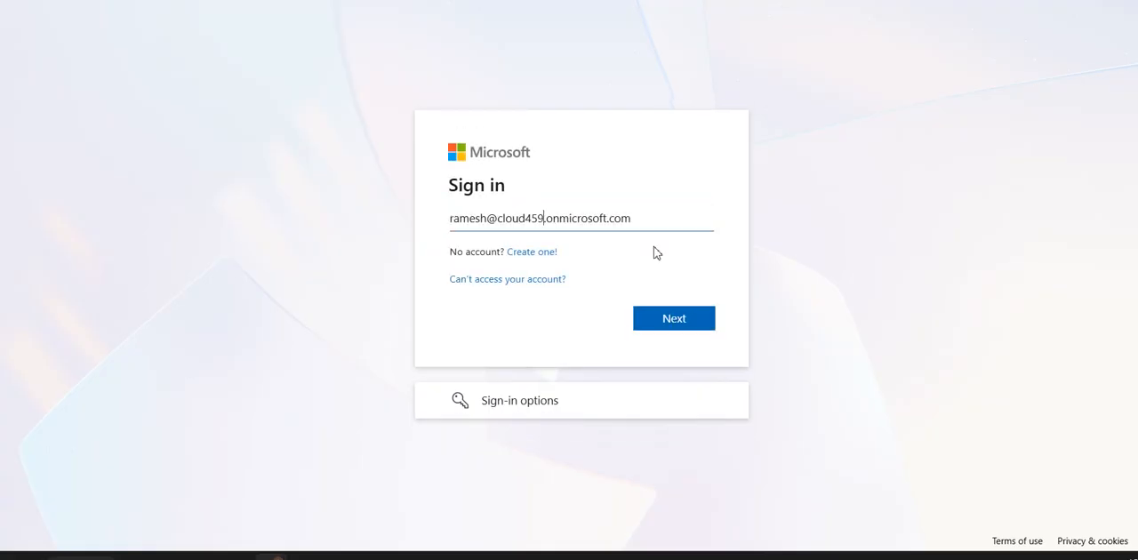
click(702, 317)
key(ctrl+v)
click(667, 353)
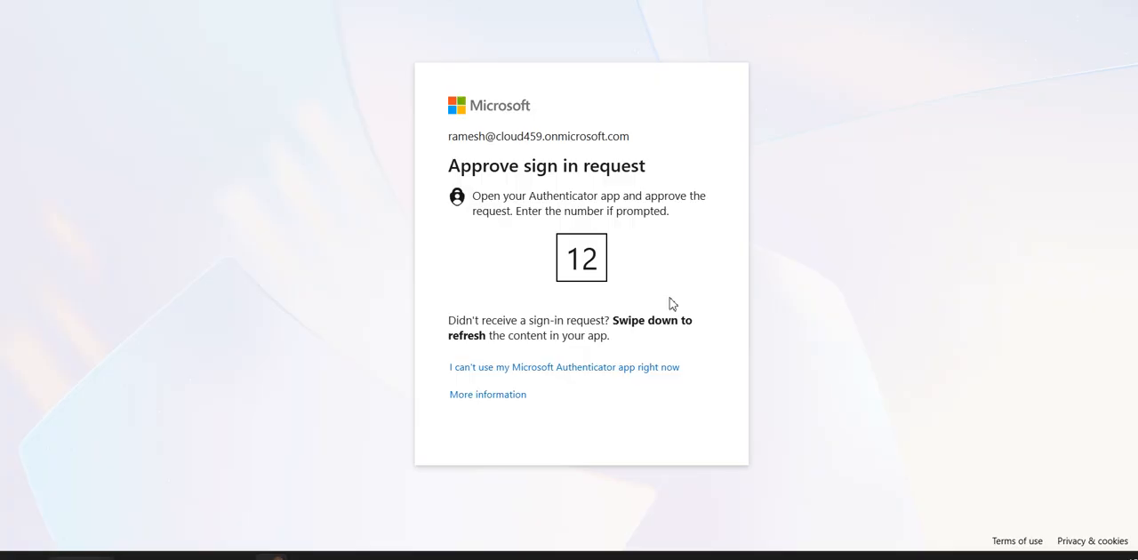
click(971, 554)
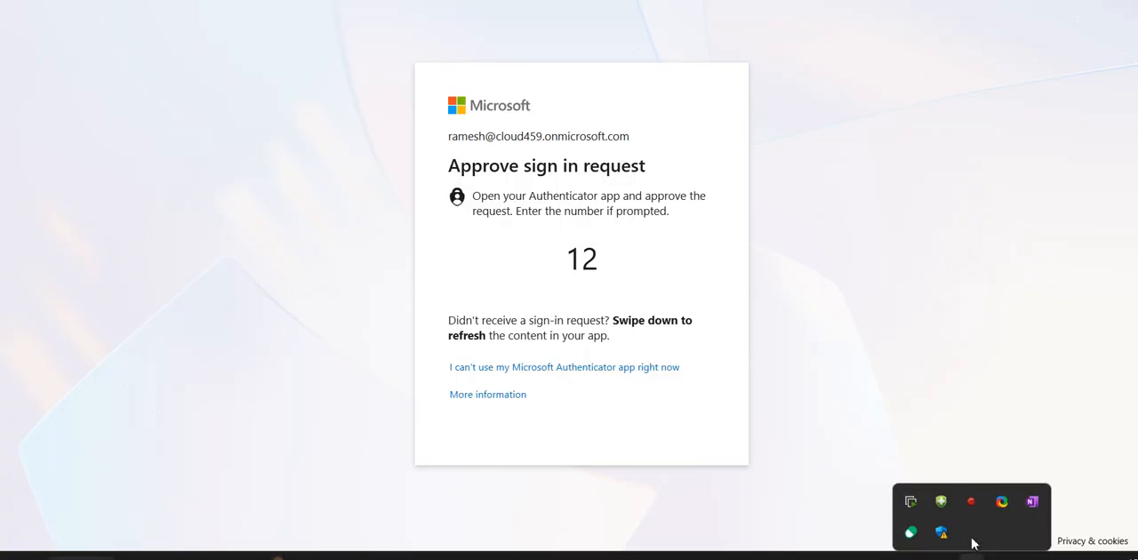
- Try to update the account password by entering the temporary password and a new password with its confirmation
click(631, 278)
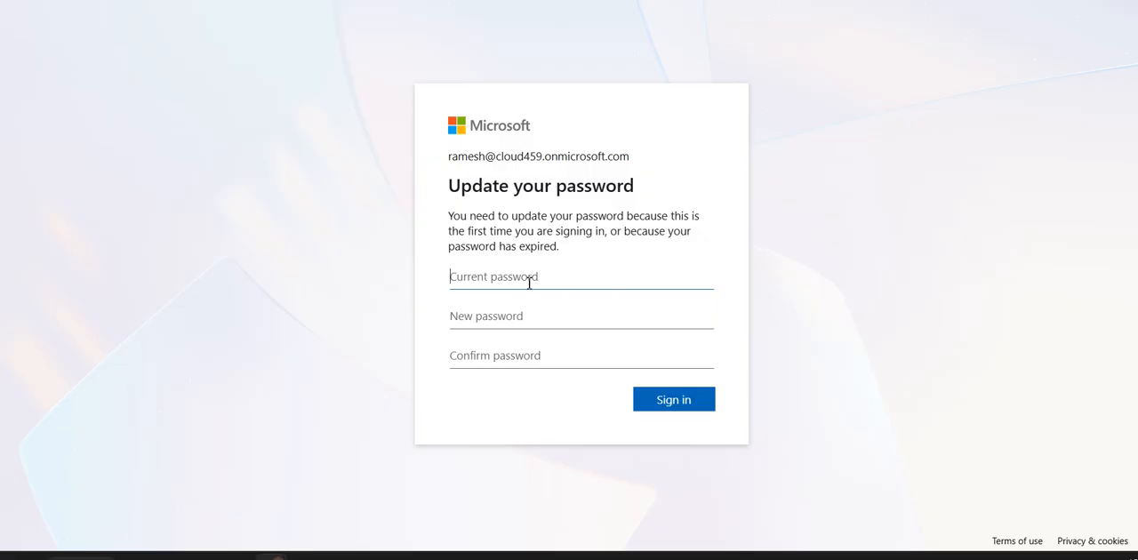
key(ctrl+v)
click(542, 324)
text(••)
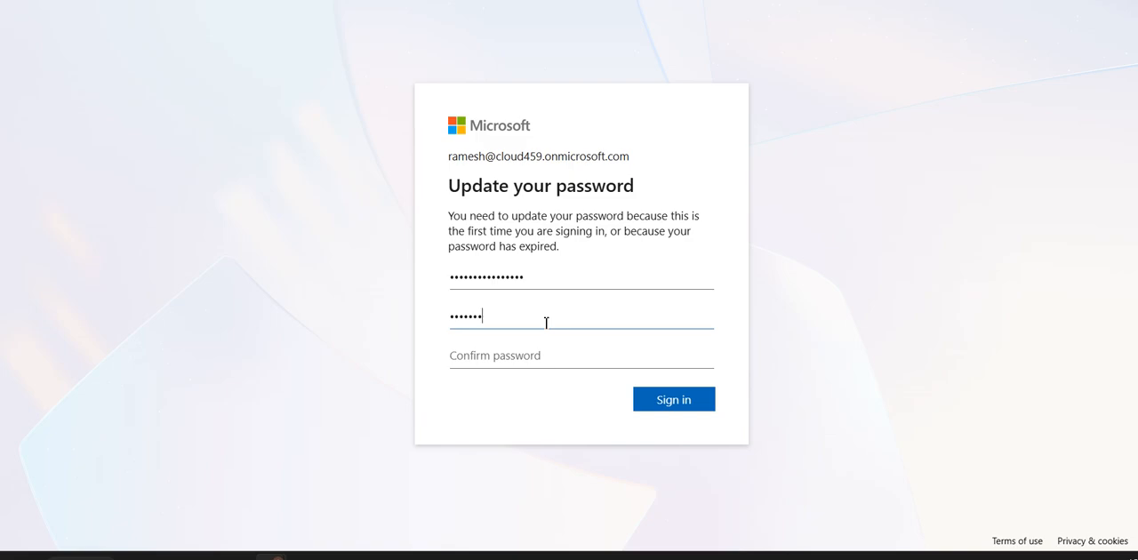
key(Tab)
text(••)
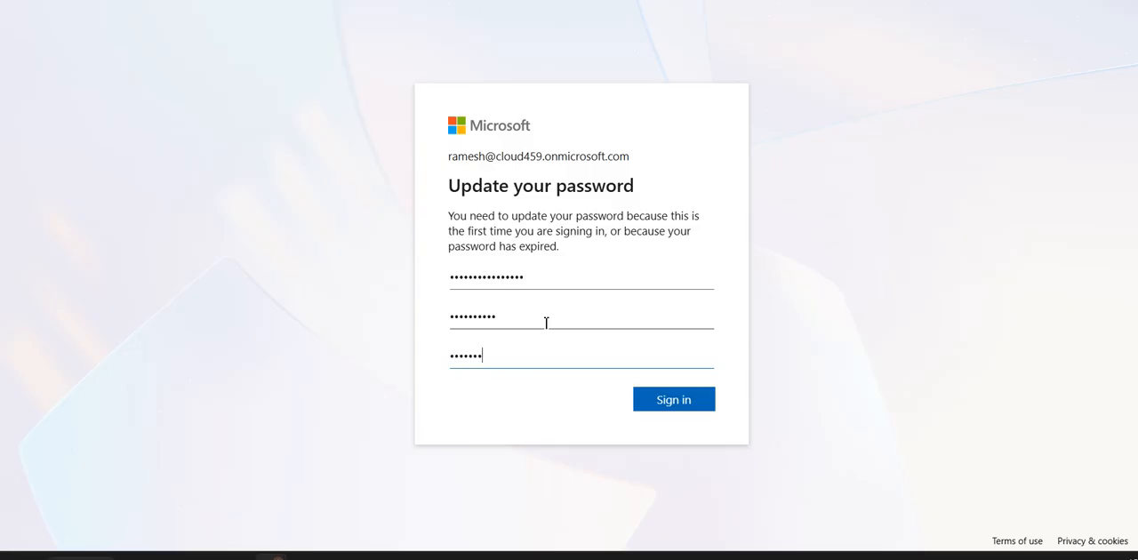
click(676, 400)
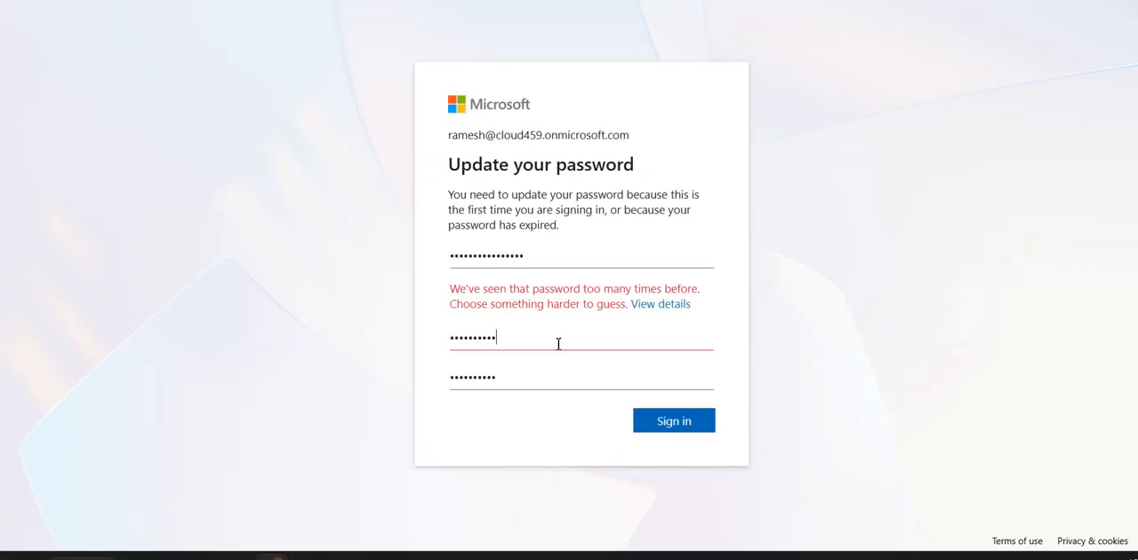
- Try to replace the rejected new password and its confirmation with a different password
double_click(555, 343)
text(•••••)
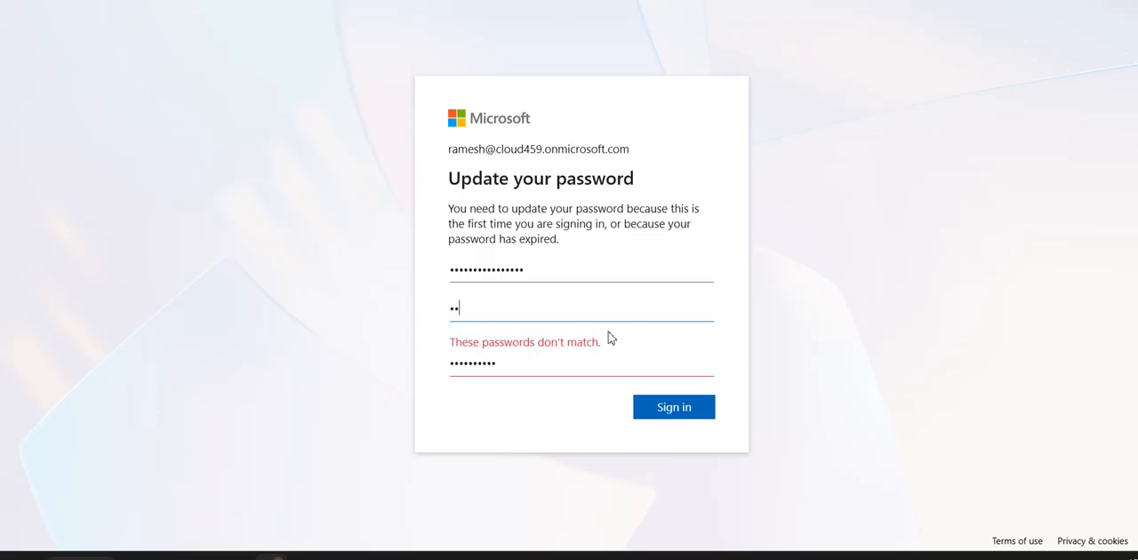
text(•••••)
key(ctrl+a)
text(•••••••••••)
drag(506, 363, 424, 373)
click(511, 371)
drag(525, 317, 452, 311)
click(453, 310)
double_click(570, 310)
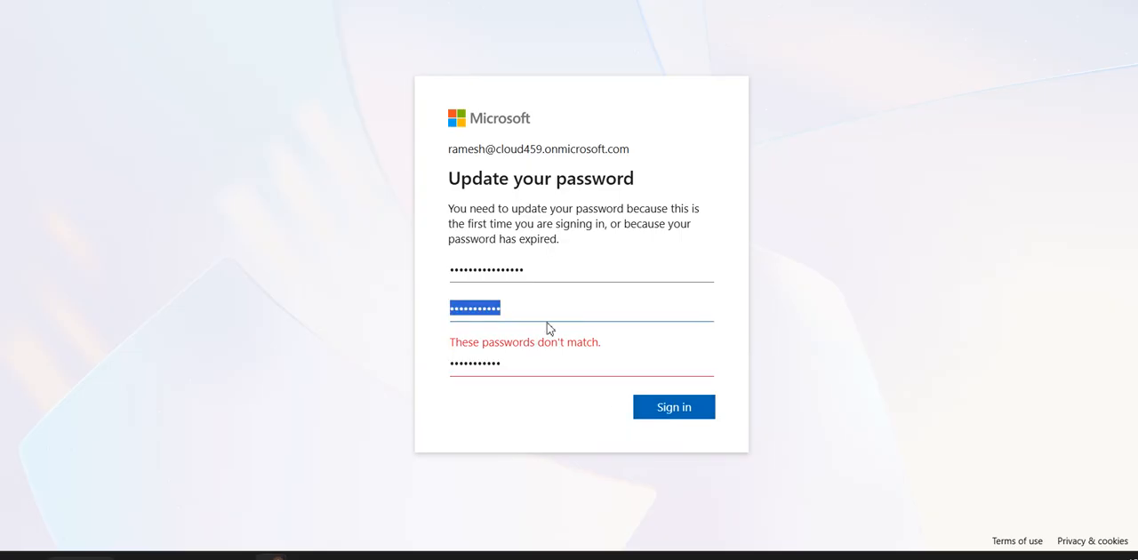
- Clear the new password and confirmation fields, enter another new password in both, and submit the update
key(BackSpace)
drag(527, 363, 401, 362)
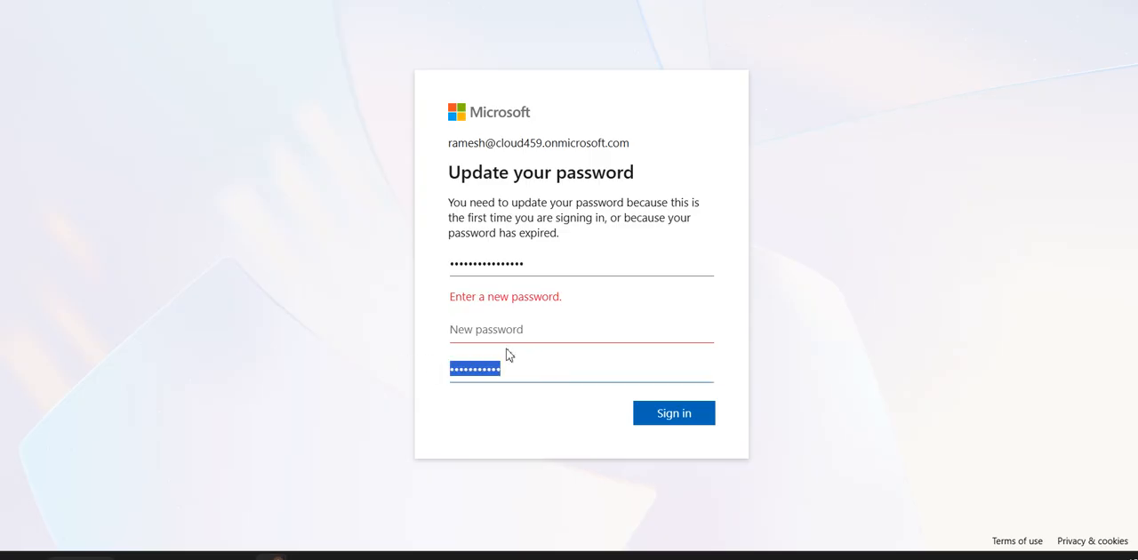
key(BackSpace)
click(525, 327)
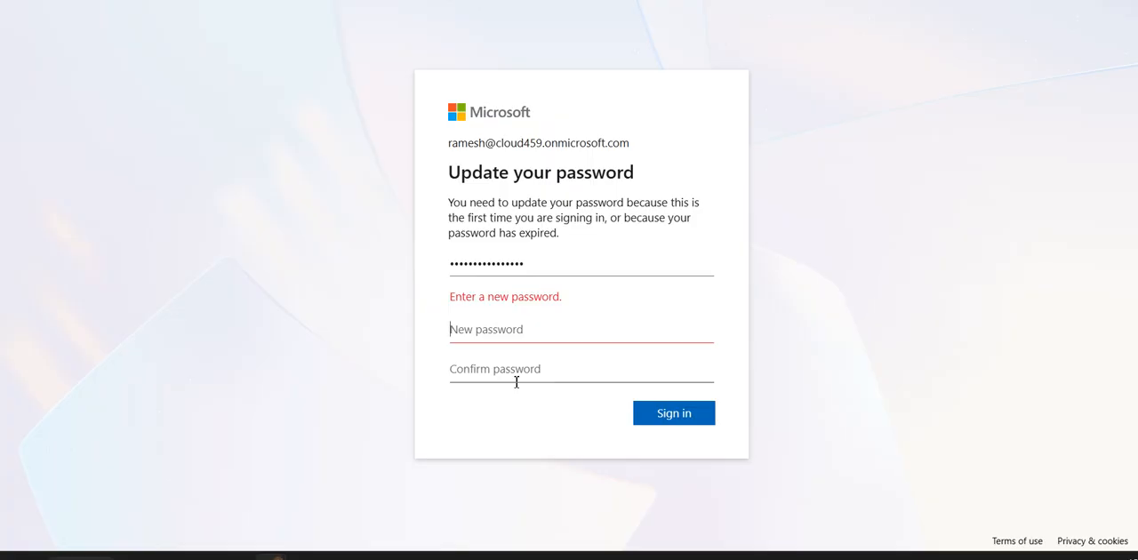
text(P•••••P)
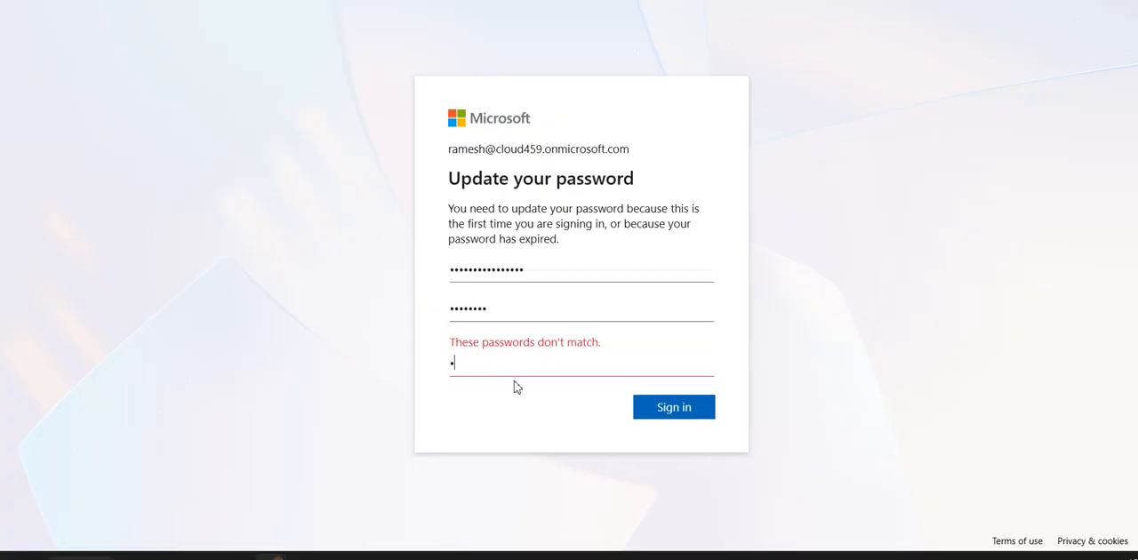
text(•••••••)
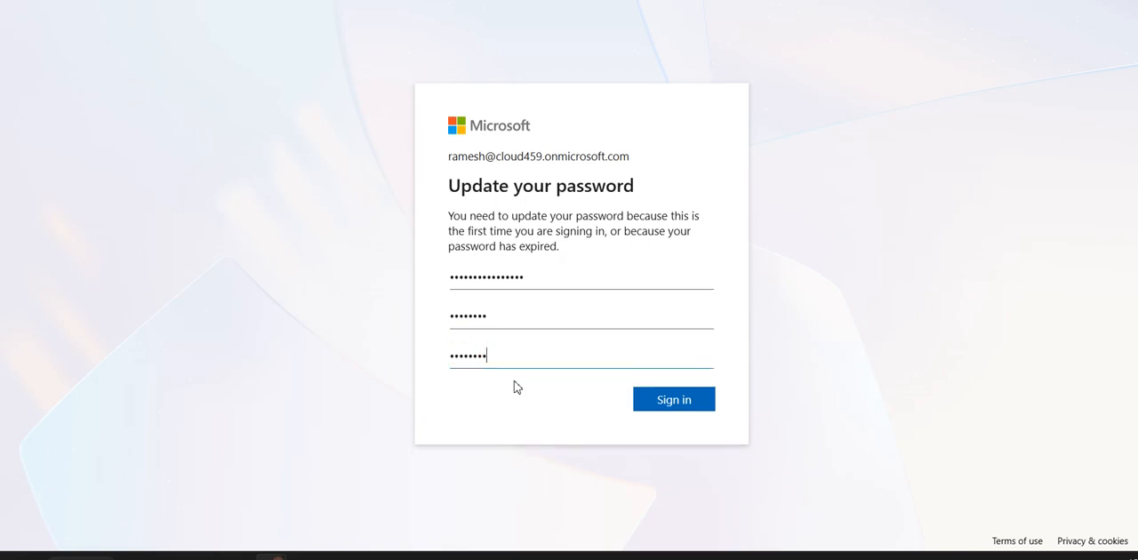
click(687, 404)
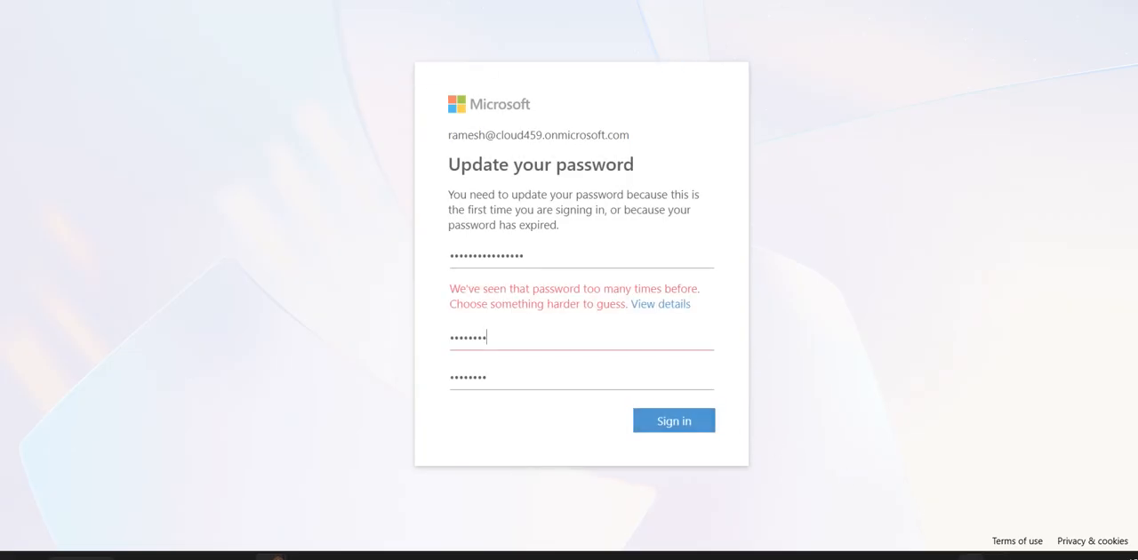
click(972, 557)
right_click(972, 494)
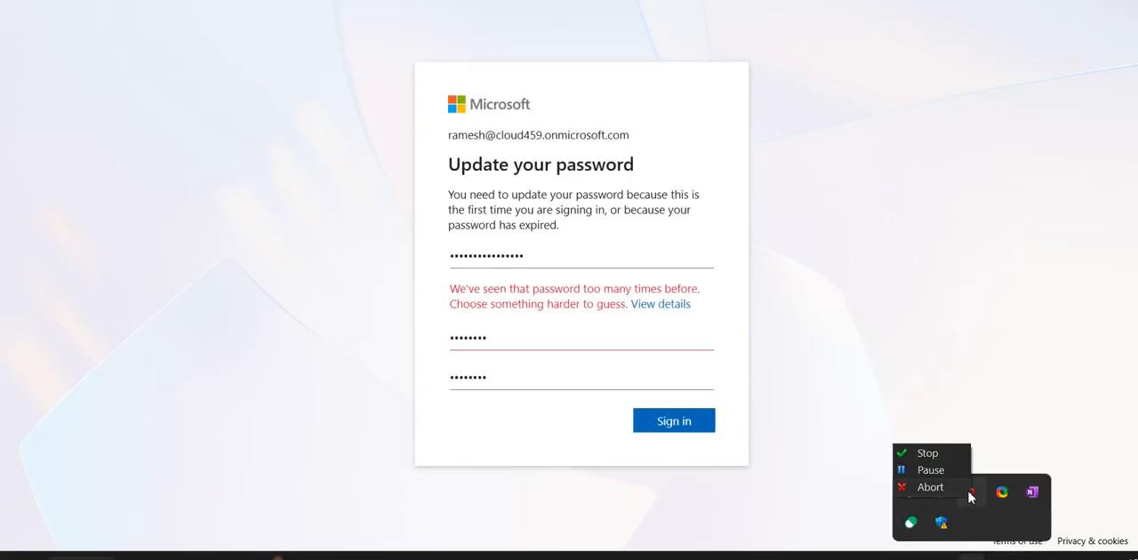
click(958, 296)
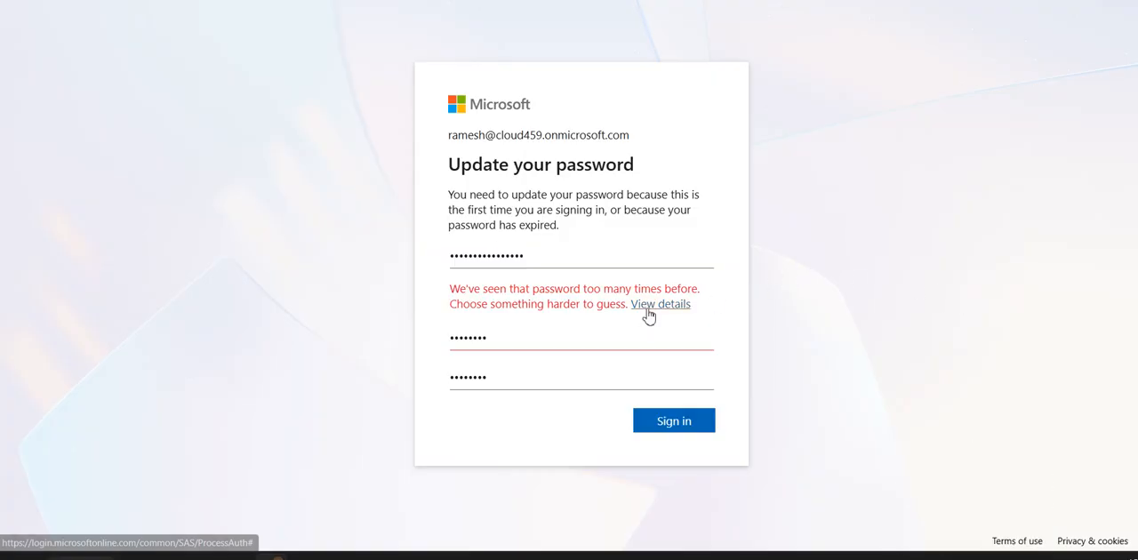
- Try to update the account with a longer new password, replacing both the new password and confirmation entries
drag(580, 335, 331, 341)
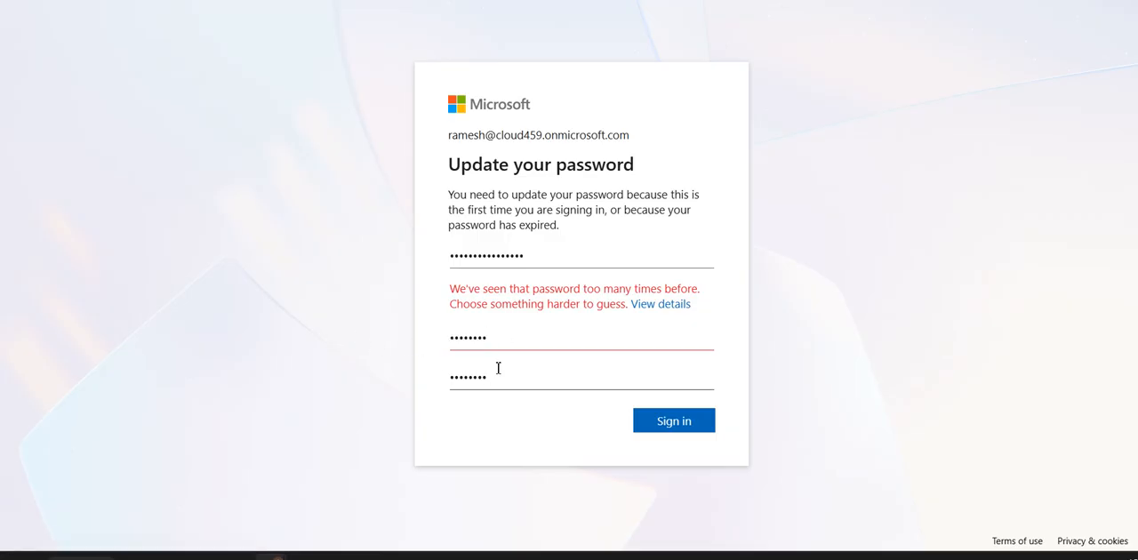
drag(501, 370, 399, 363)
key(BackSpace)
drag(521, 332, 384, 325)
key(BackSpace)
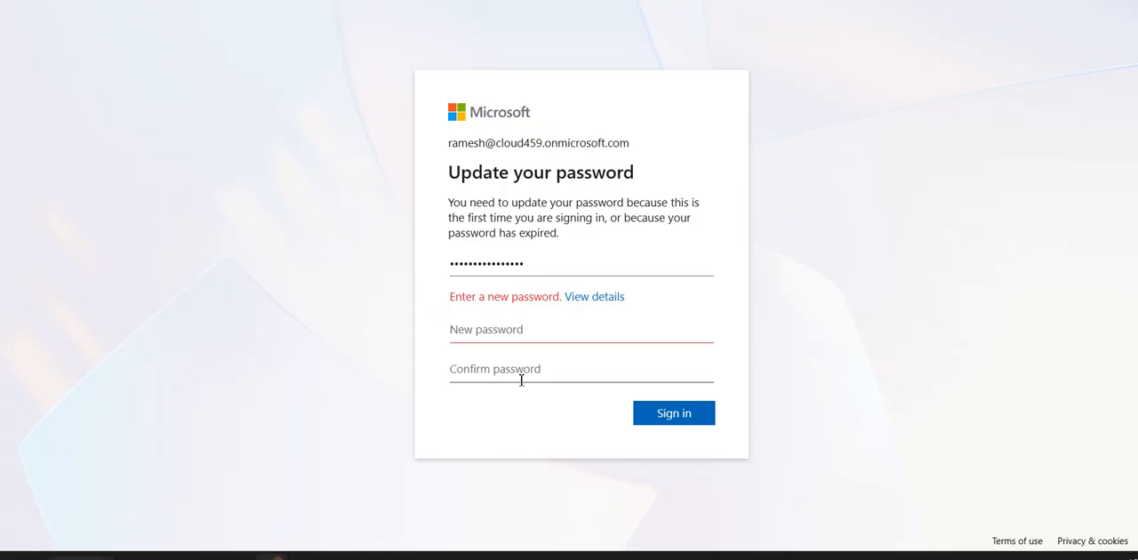
text(••)
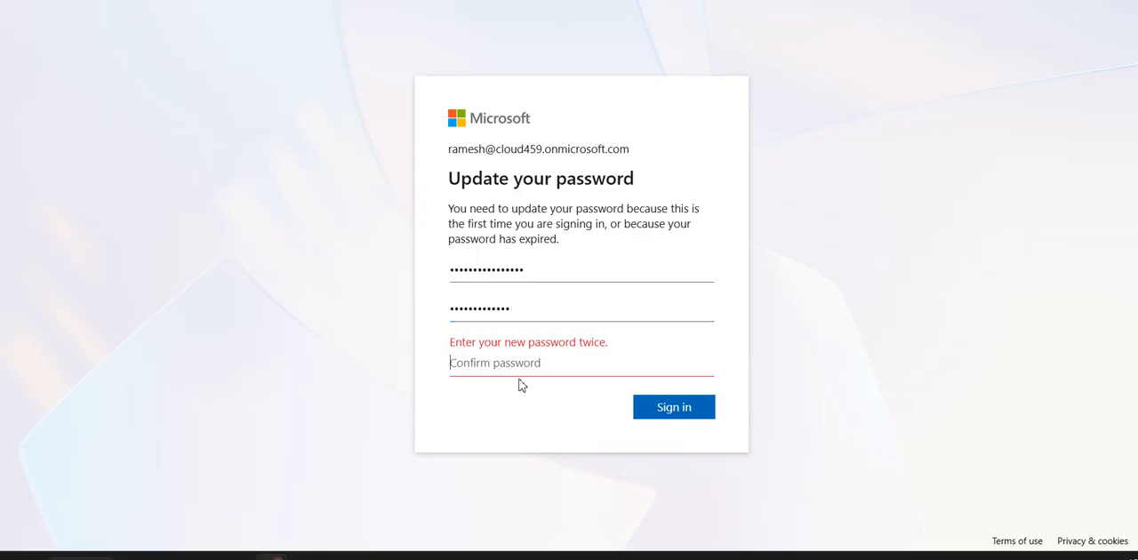
text(•••••)
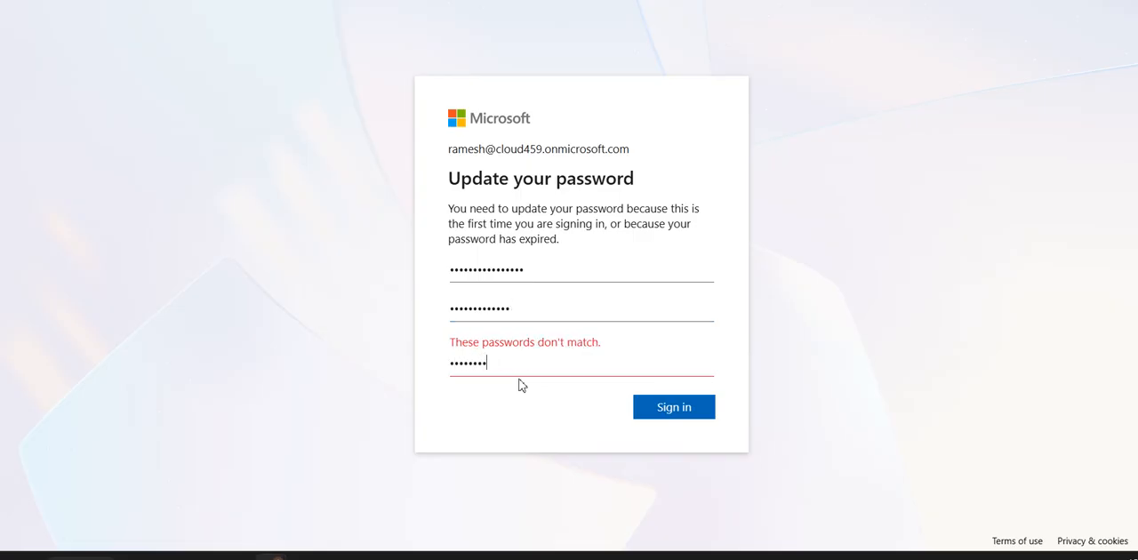
text(••••••••)
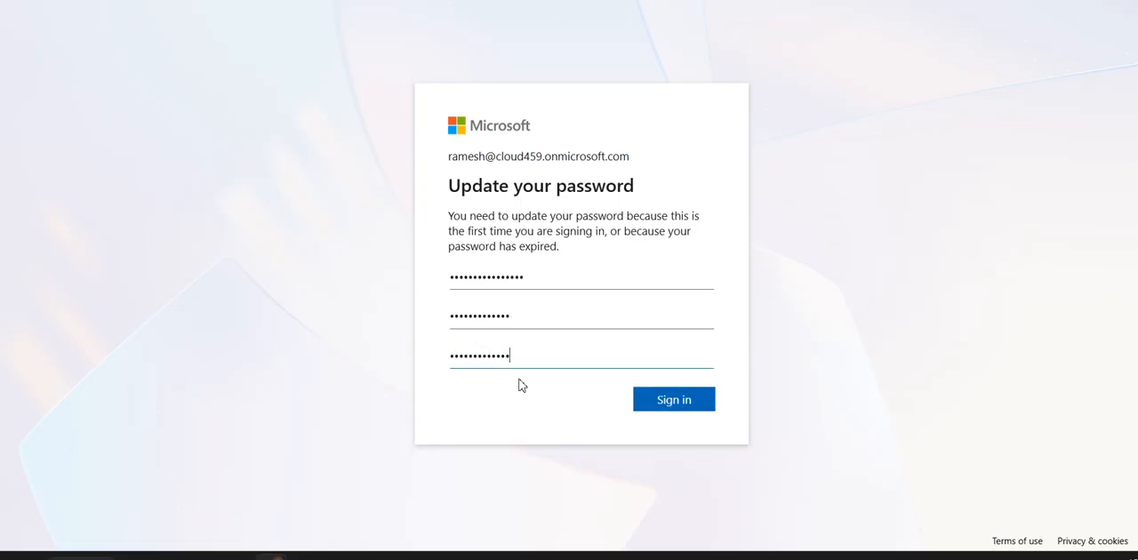
click(643, 399)
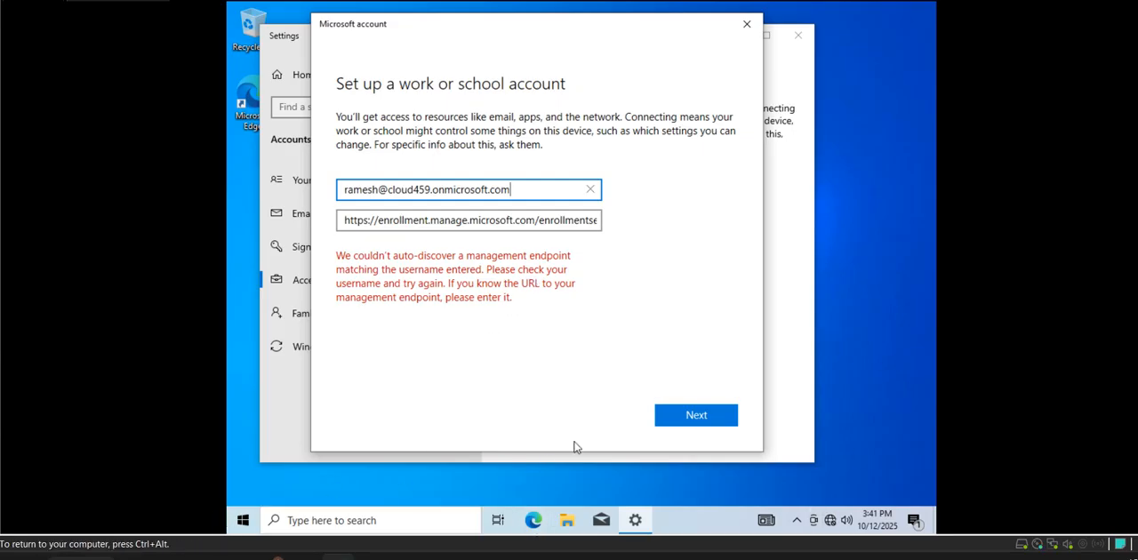
- Return to the browser window with the password update page and clear the new password and confirmation fields
mouse_move(274, 556)
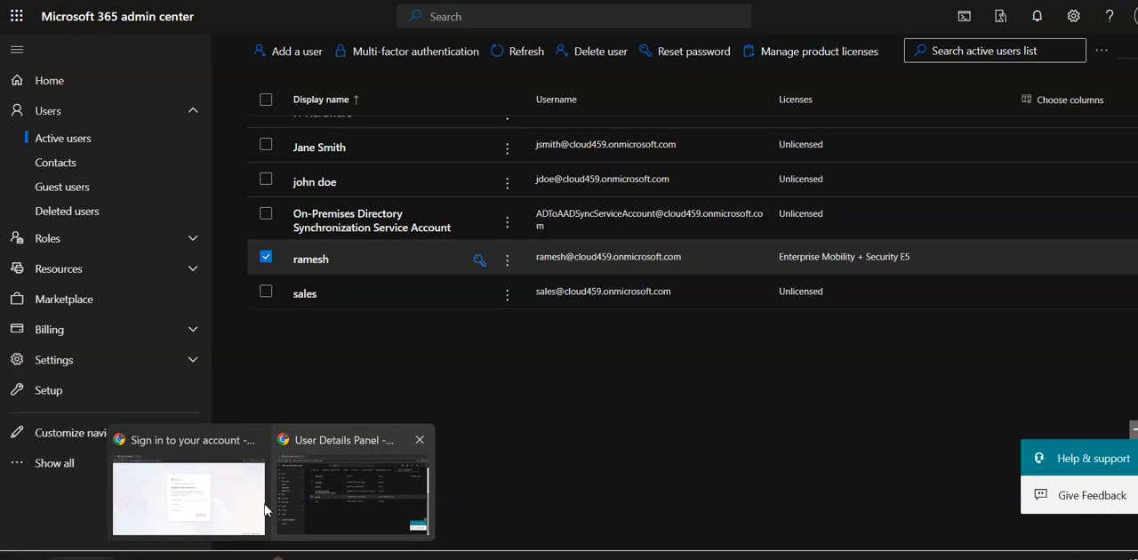
click(266, 509)
drag(529, 338, 401, 338)
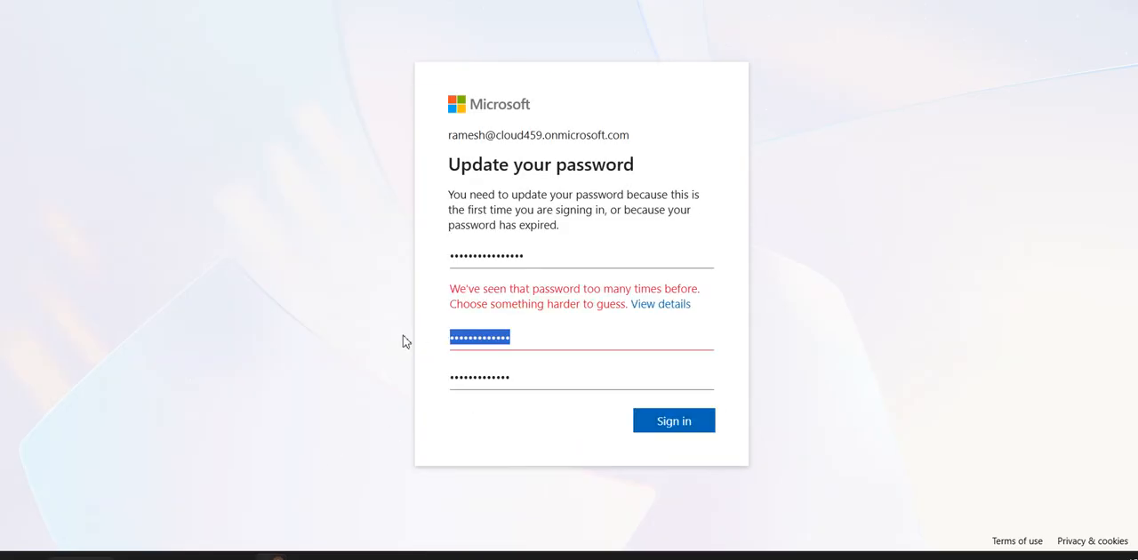
key(BackSpace)
drag(524, 364, 394, 371)
key(BackSpace)
- Search Google for "strong password" in a new Incognito window
key(ctrl+shift+n)
text(strong password)
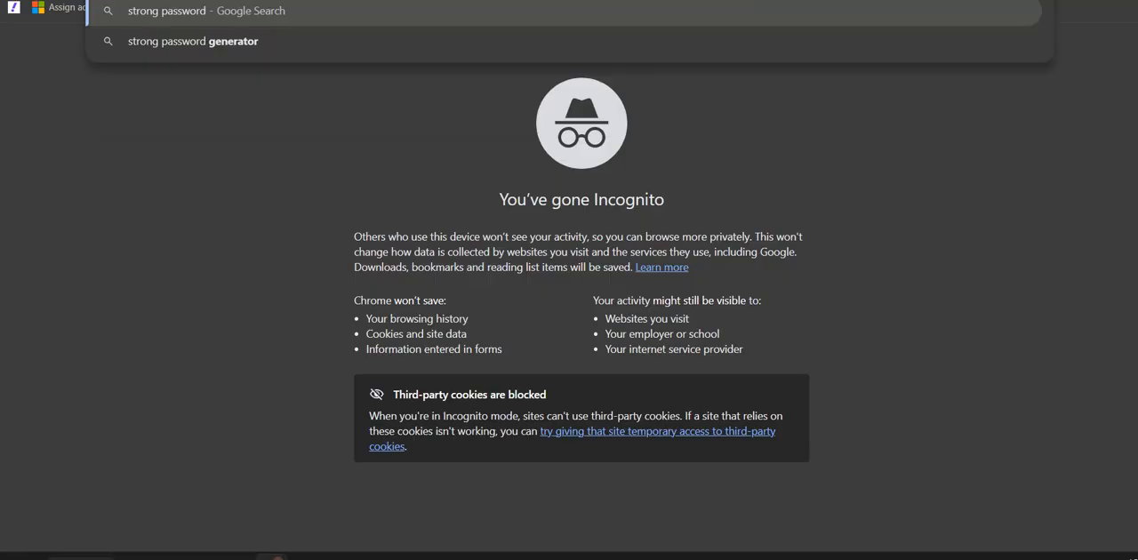
key(Return)
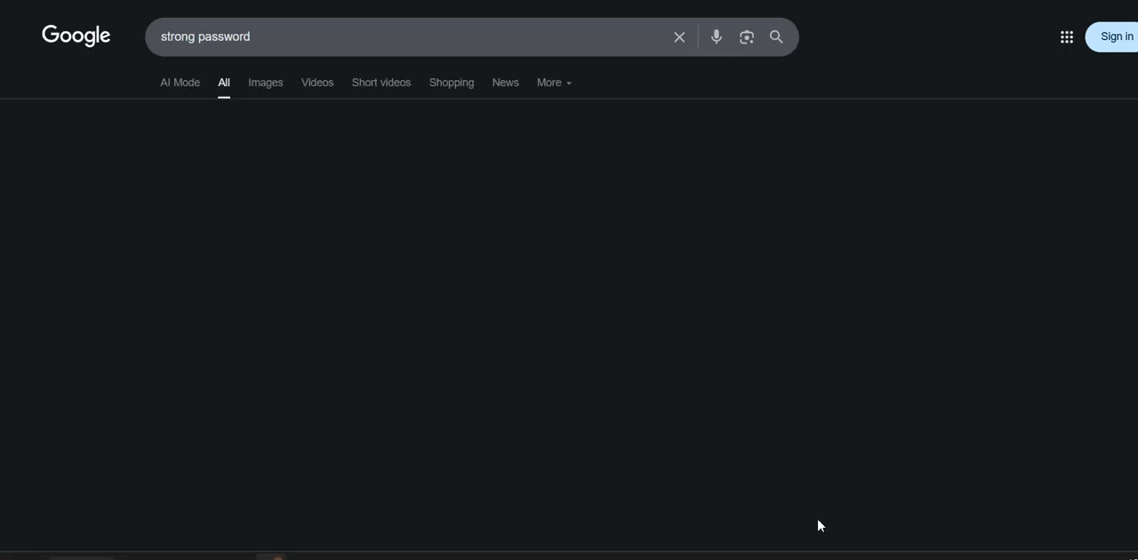
click(971, 558)
right_click(978, 495)
click(938, 458)
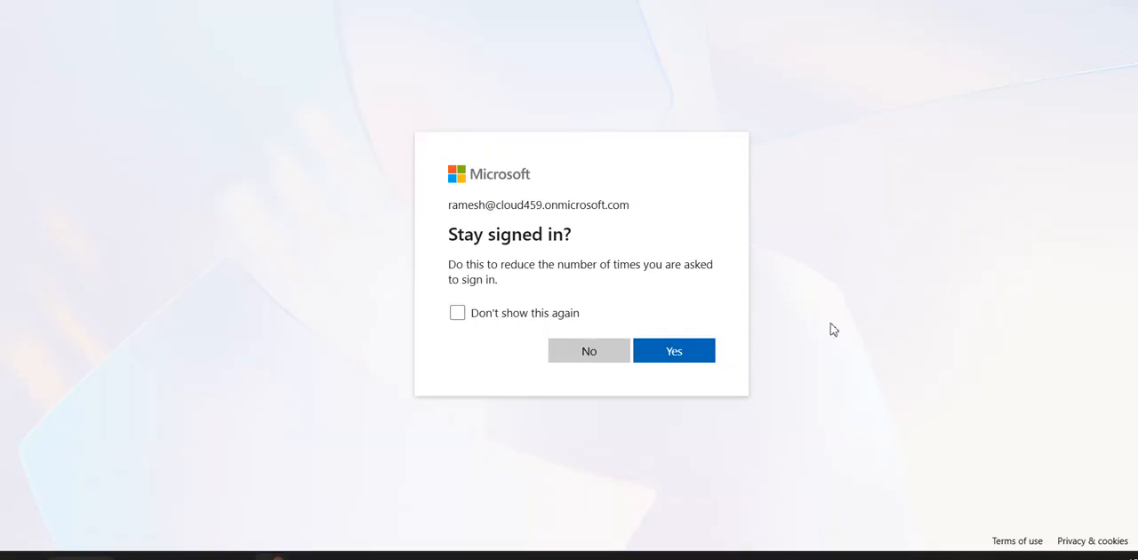
click(662, 351)
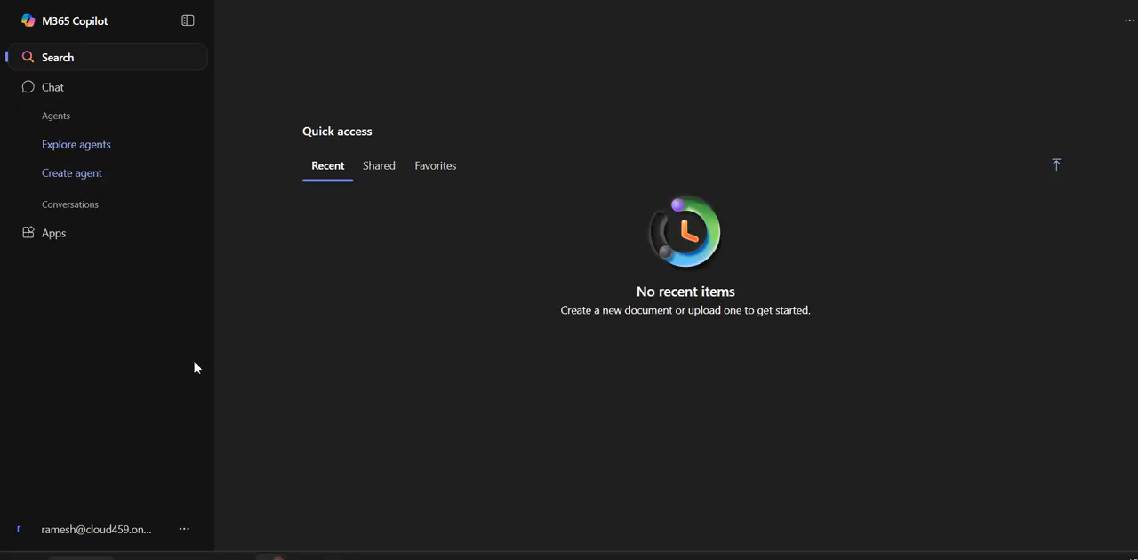
- Switch to the Windows 10 virtual machine and resubmit the user's work account with the enrollment server URL
click(336, 557)
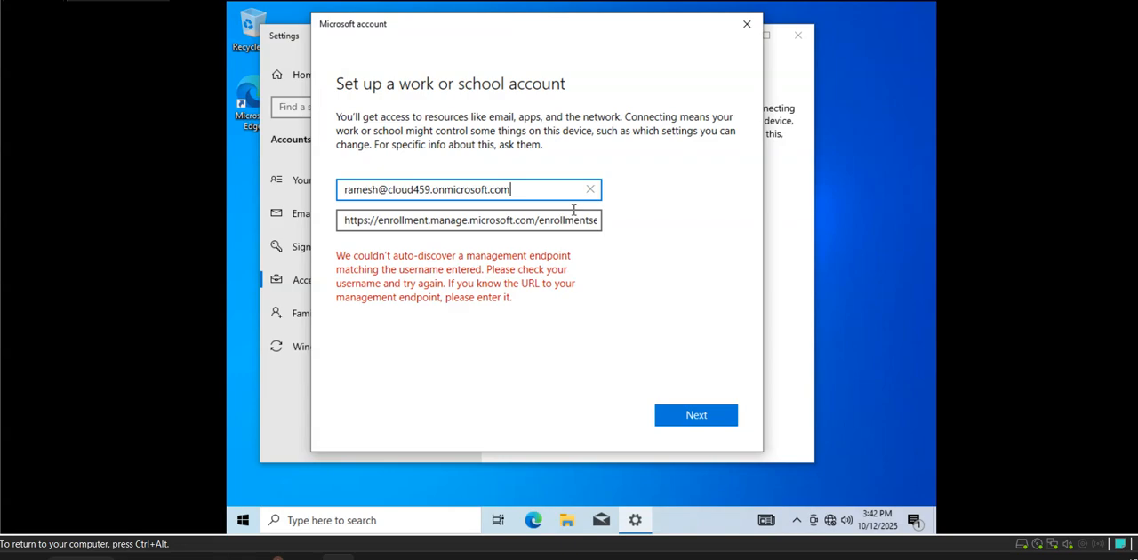
click(663, 413)
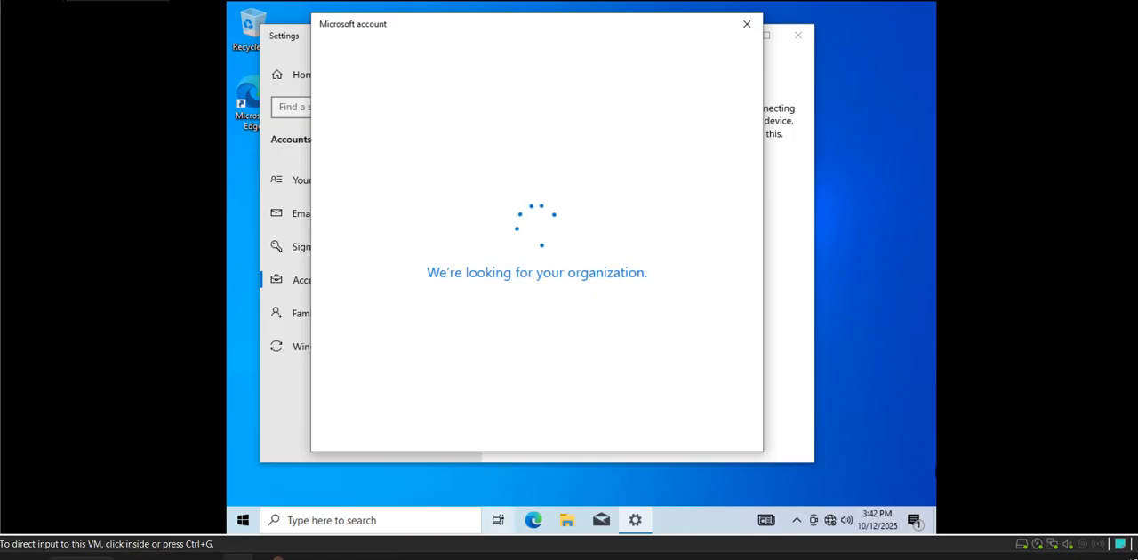
click(972, 558)
right_click(976, 494)
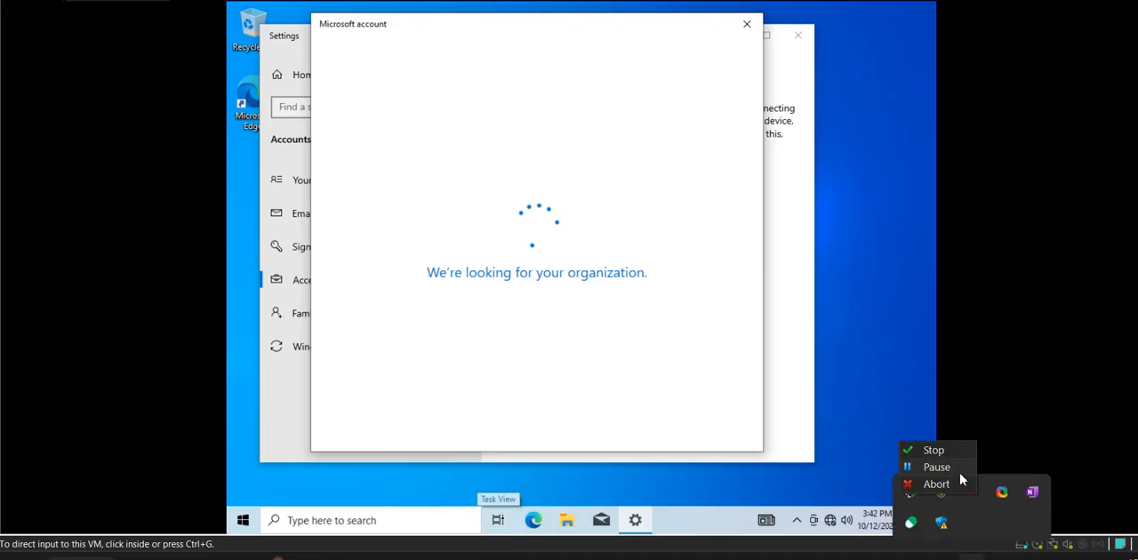